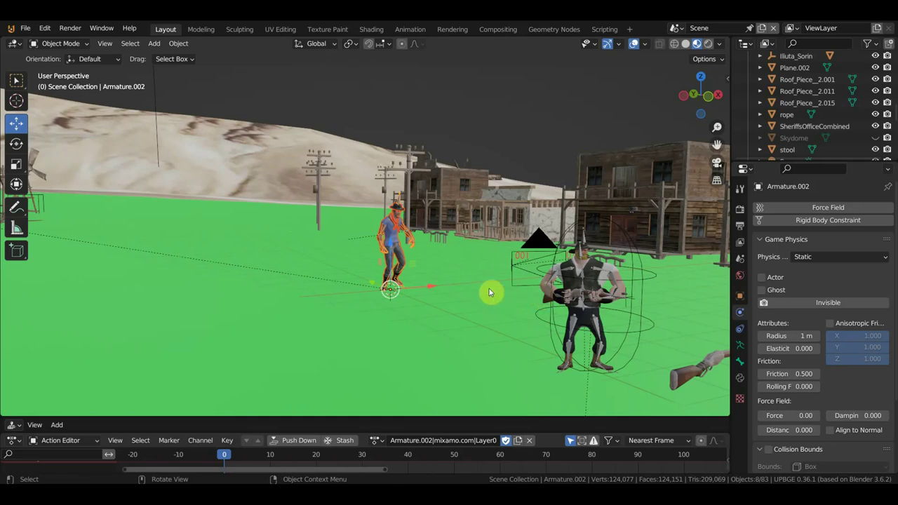
Orbit and zoom around the western town, framing the selected cowboy rig.
middle_click_drag(504, 296, 487, 300)
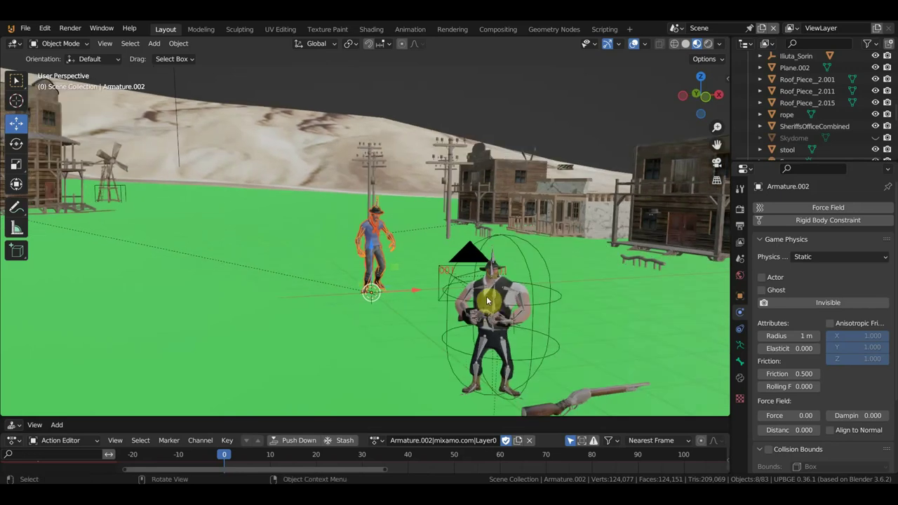
key("KP_Decimal")
scroll(430, 245, "down", 5)
middle_click_drag(428, 244, 460, 269)
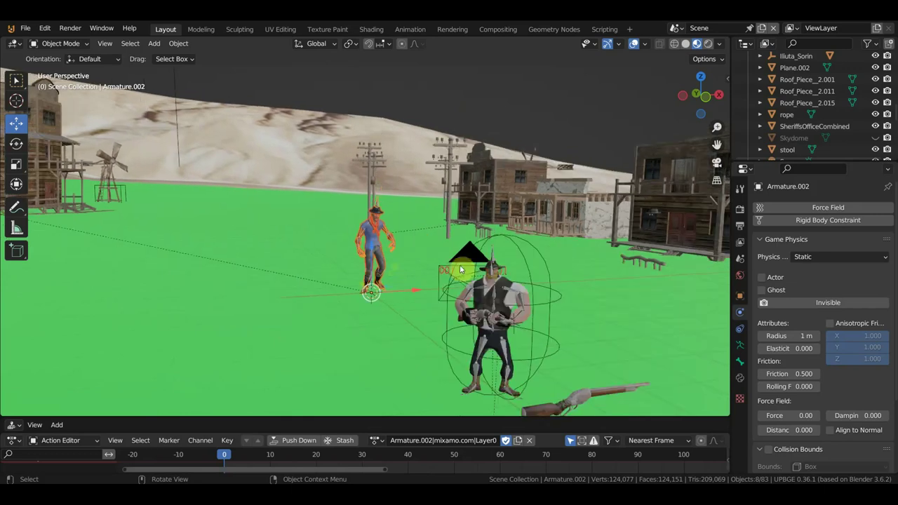
middle_click_drag(404, 250, 411, 249)
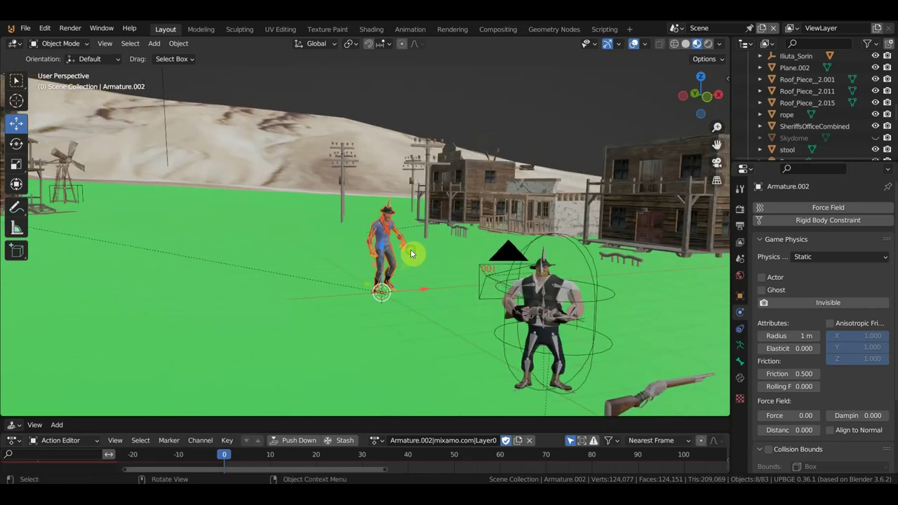
middle_click_drag(356, 260, 395, 253)
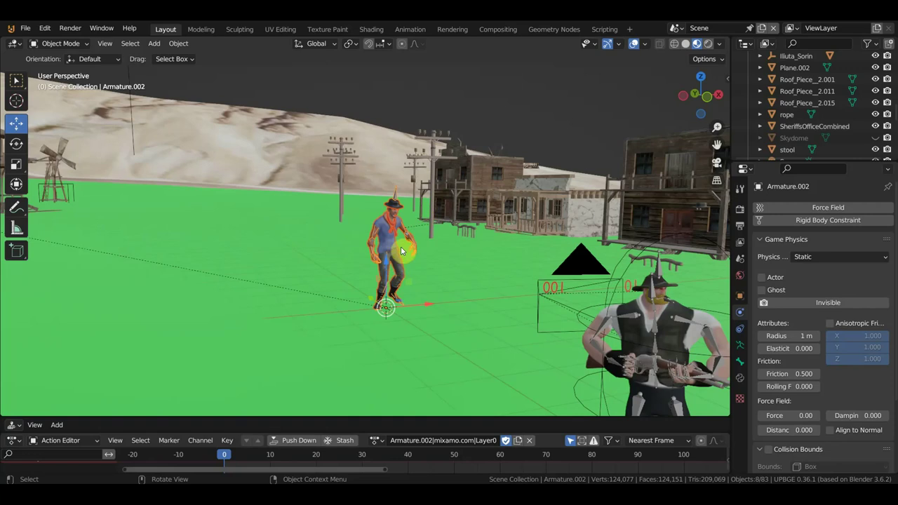
Add a cube at the orange cowboy, raise it and stretch it taller along Z.
key("shift+a")
mouse_move(401, 249)
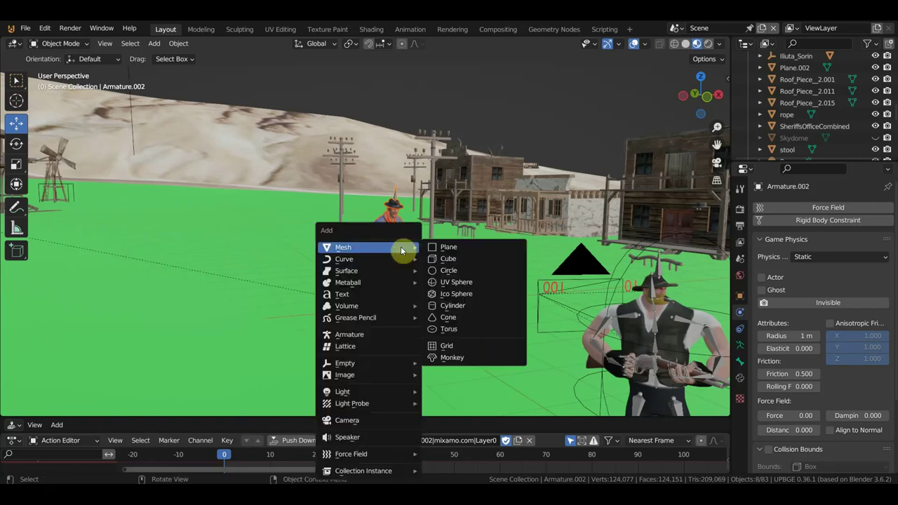
left_click(456, 259)
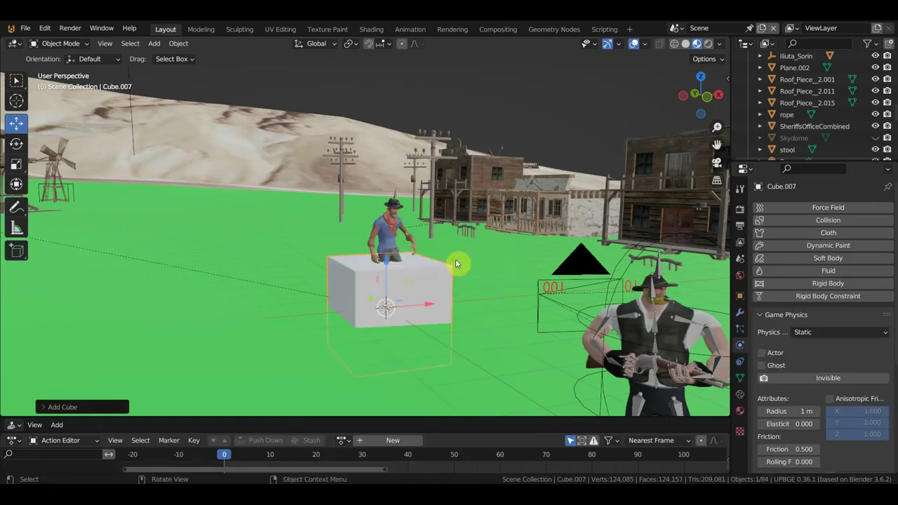
left_click_drag(386, 263, 397, 211)
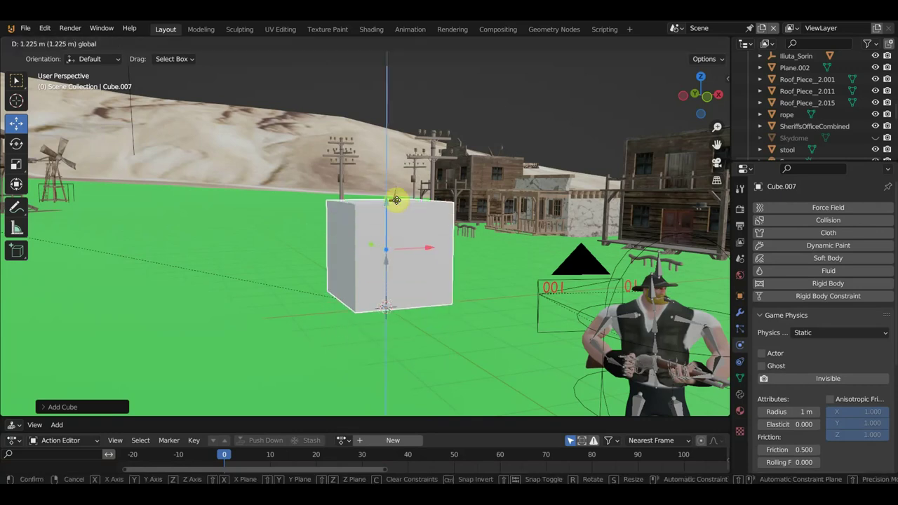
left_click(16, 184)
mouse_move(388, 222)
left_mouse_down()
mouse_move(395, 194)
mouse_move(387, 175)
left_mouse_up()
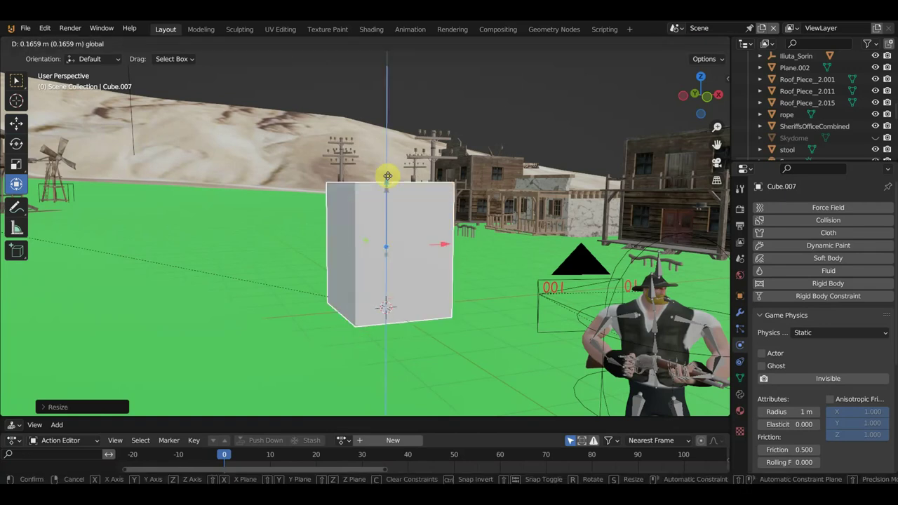
middle_click_drag(387, 180, 477, 256)
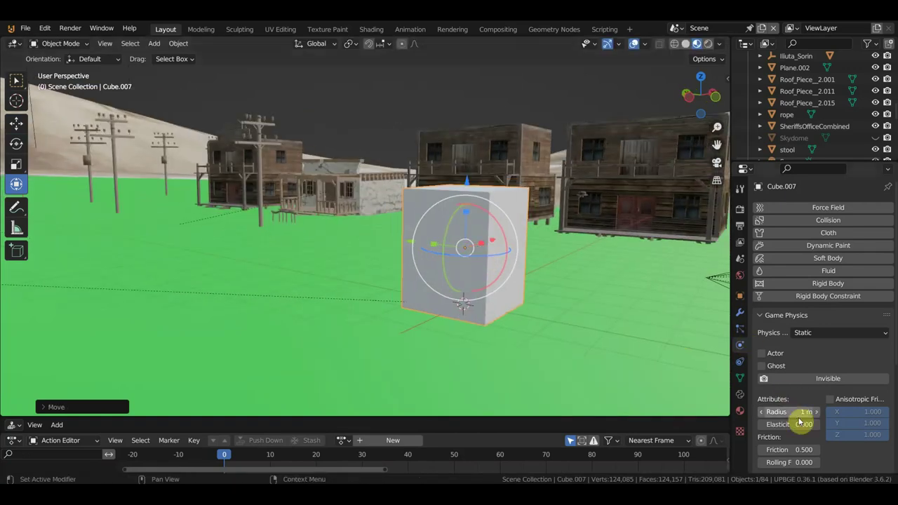
Set Cube.007's Viewport Display to show as Bounds.
left_click(742, 298)
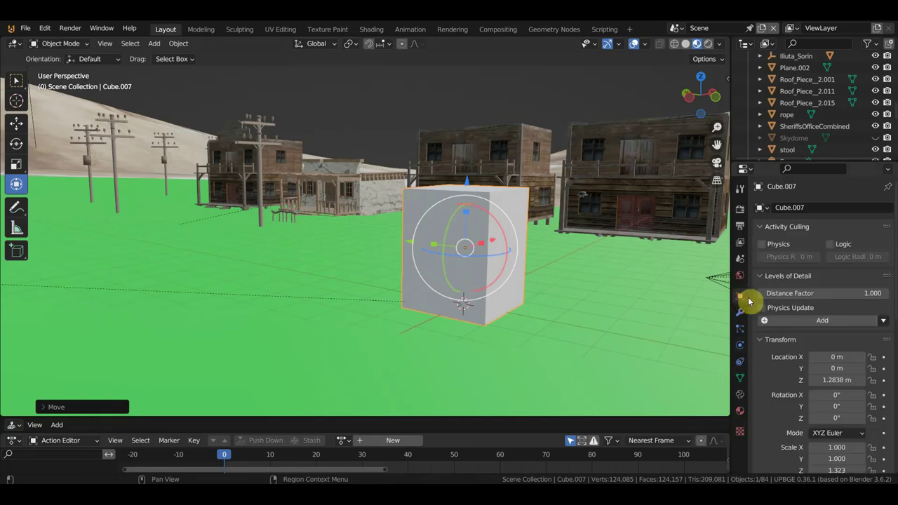
scroll(828, 424, "down", 4)
scroll(828, 424, "down", 7)
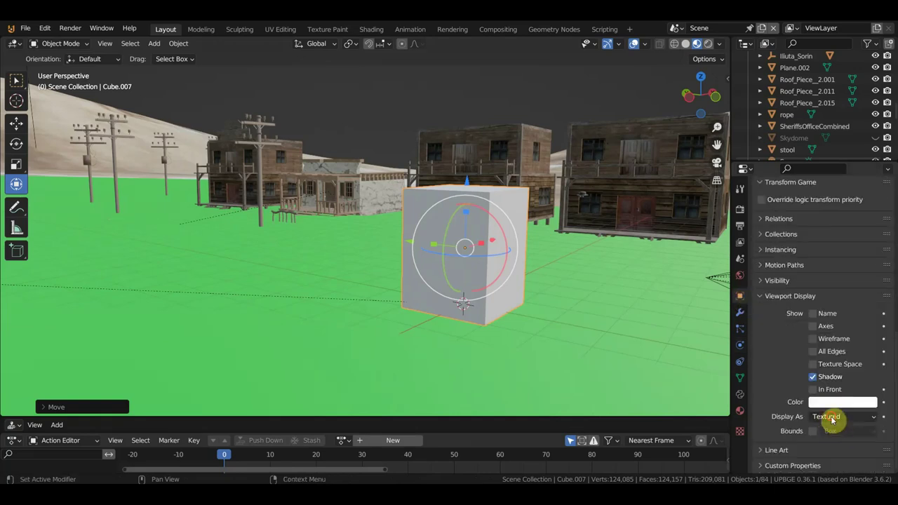
left_click(832, 418)
left_click(825, 378)
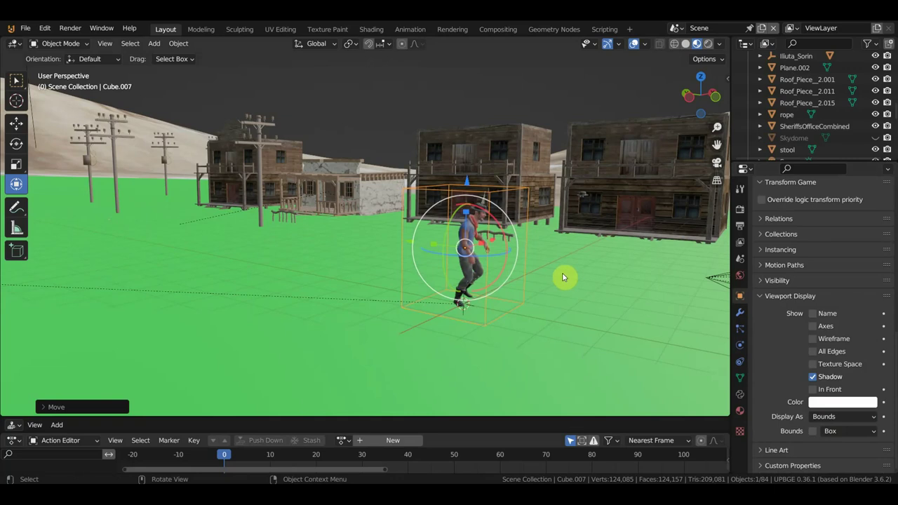
Nudge the bounds box along Y so it encloses the cowboy.
middle_click_drag(562, 277, 567, 281)
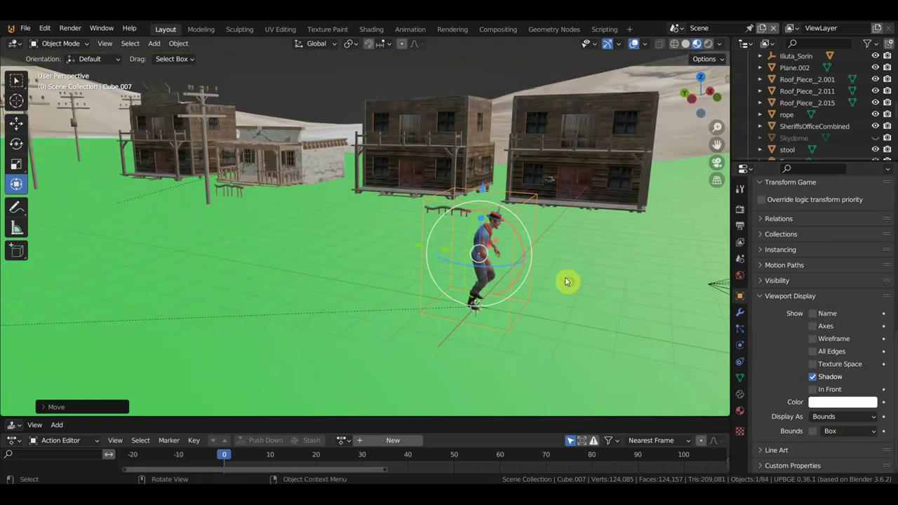
key("g")
key("y")
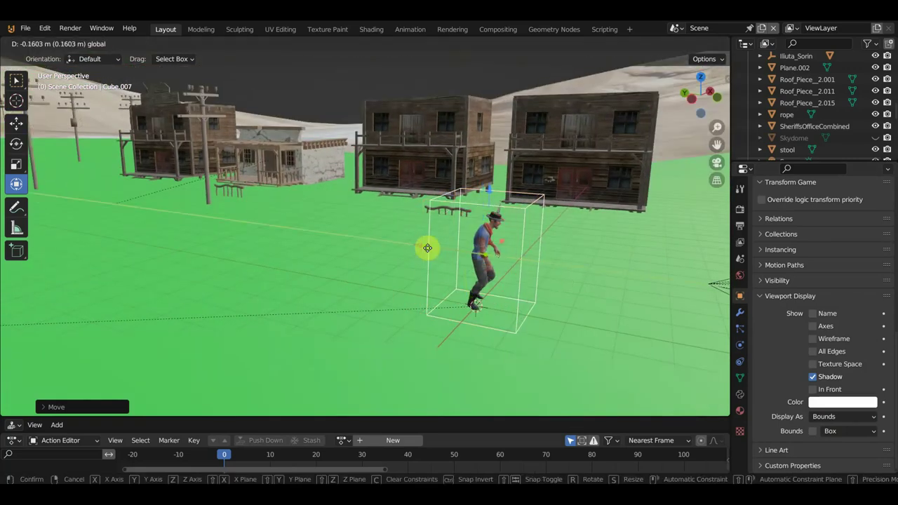
left_click(427, 248)
middle_click_drag(463, 242, 501, 265)
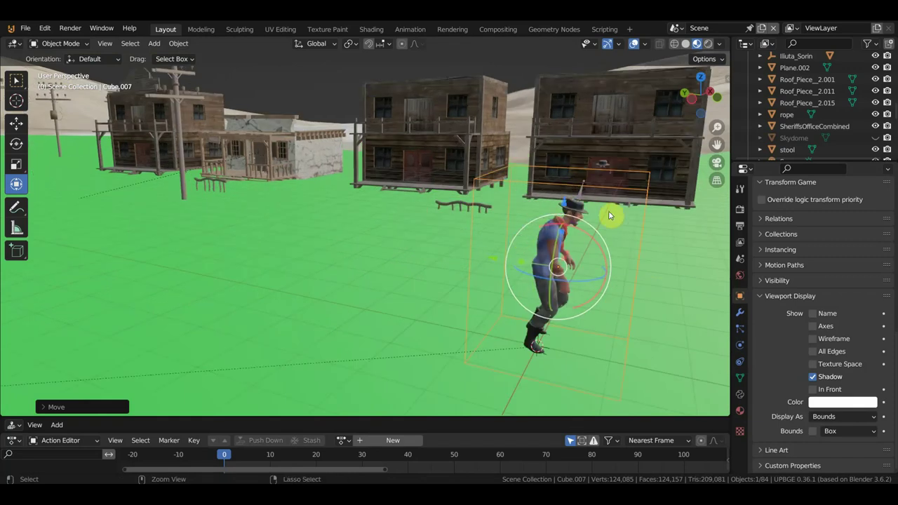
key("ctrl+a")
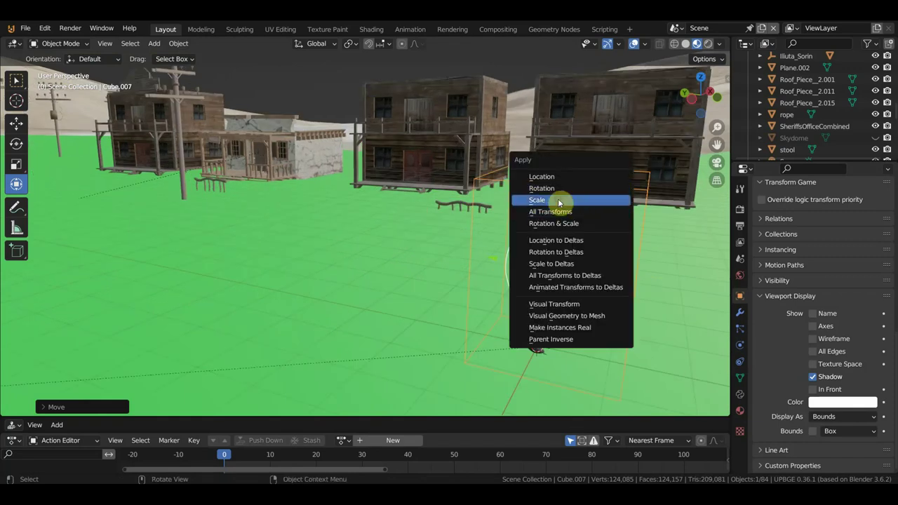
Apply Cube.007's scale and location, then set its origin to geometry.
left_click(559, 201)
key("ctrl+a")
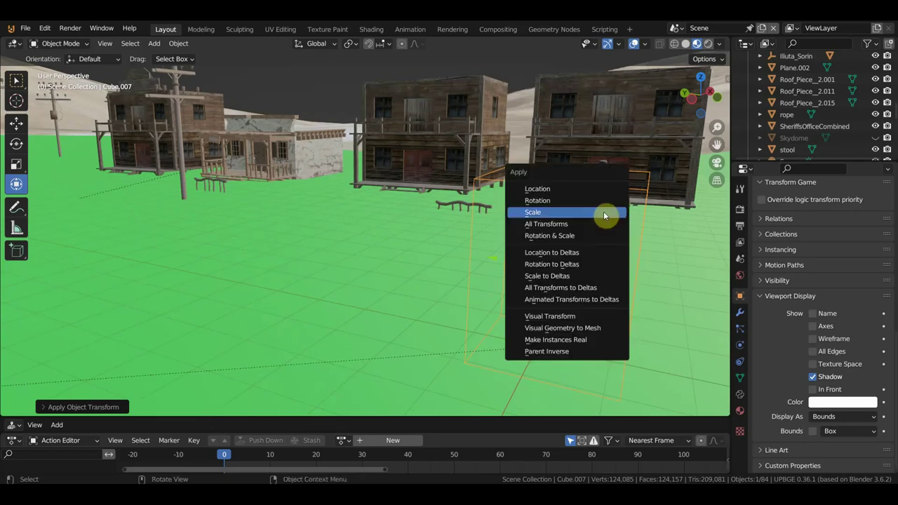
left_click(581, 190)
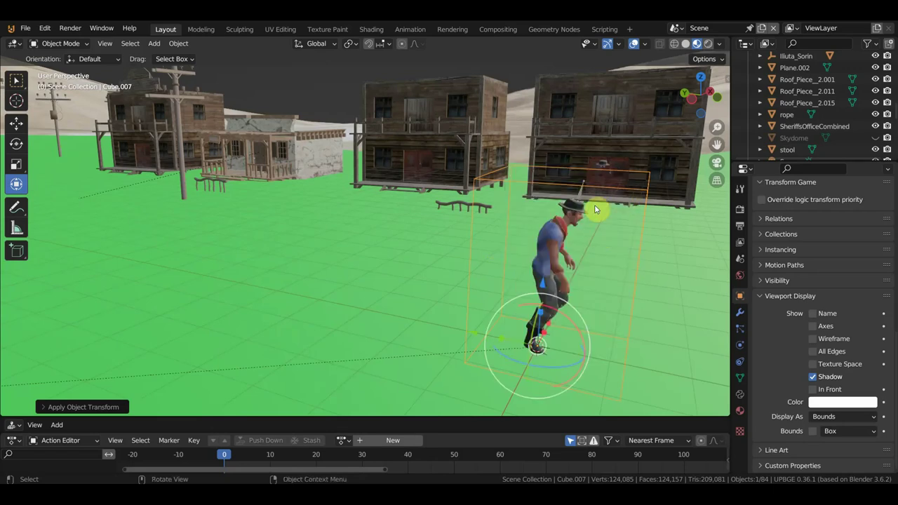
left_click(177, 43)
mouse_move(204, 69)
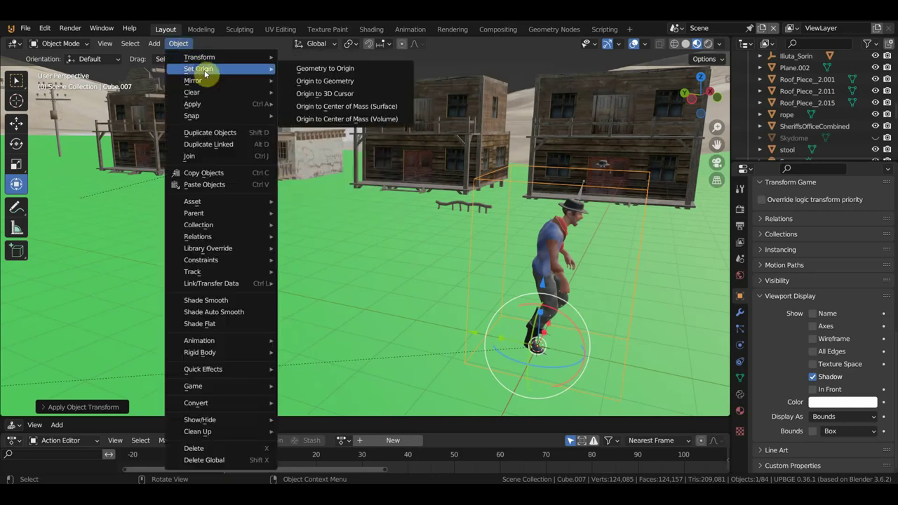
left_click(345, 85)
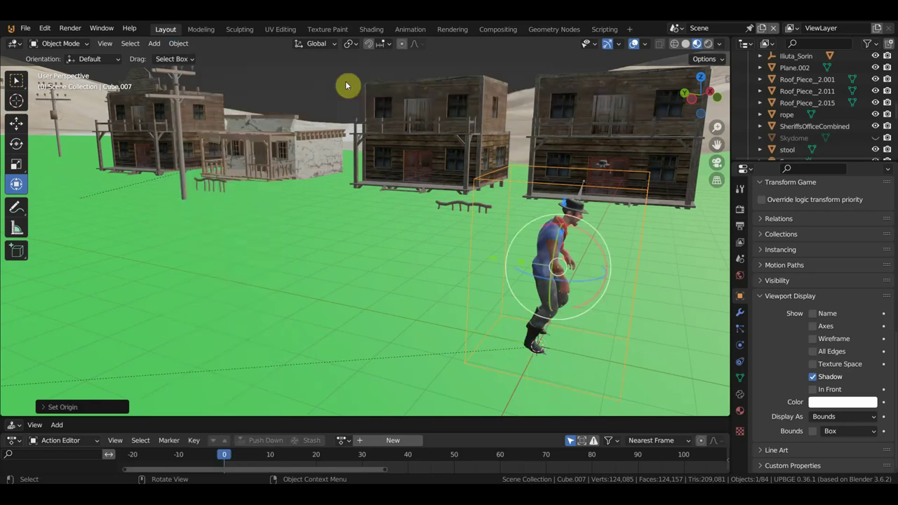
Disable rendering for Cube.007 in the Outliner.
middle_click_drag(572, 245, 522, 236)
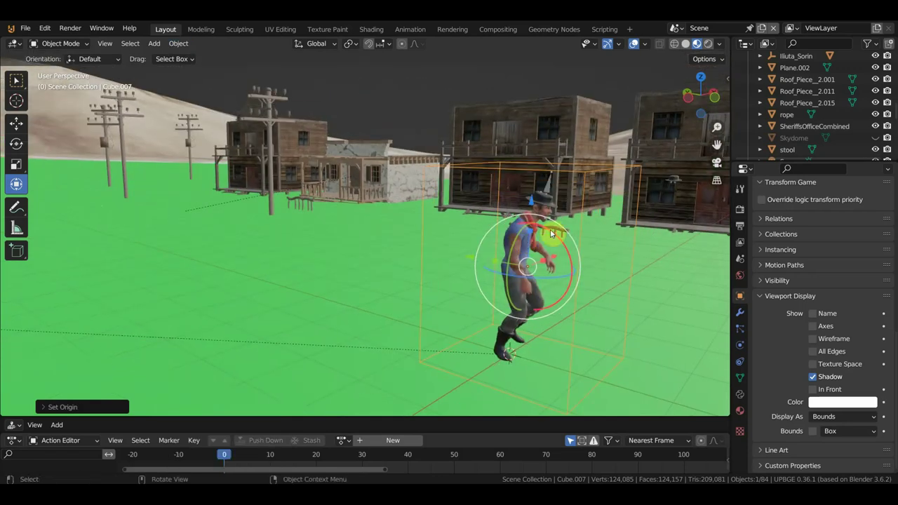
scroll(860, 133, "down", 4)
scroll(860, 133, "down", 4)
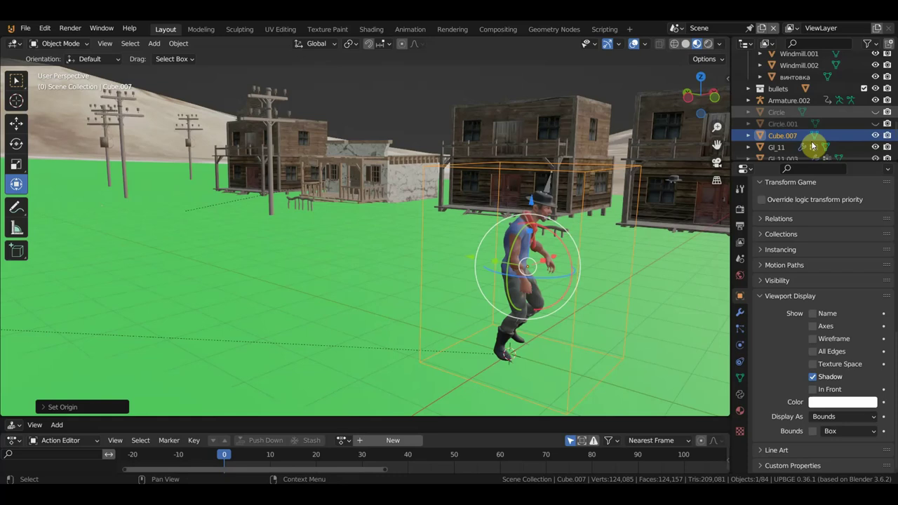
left_click(887, 136)
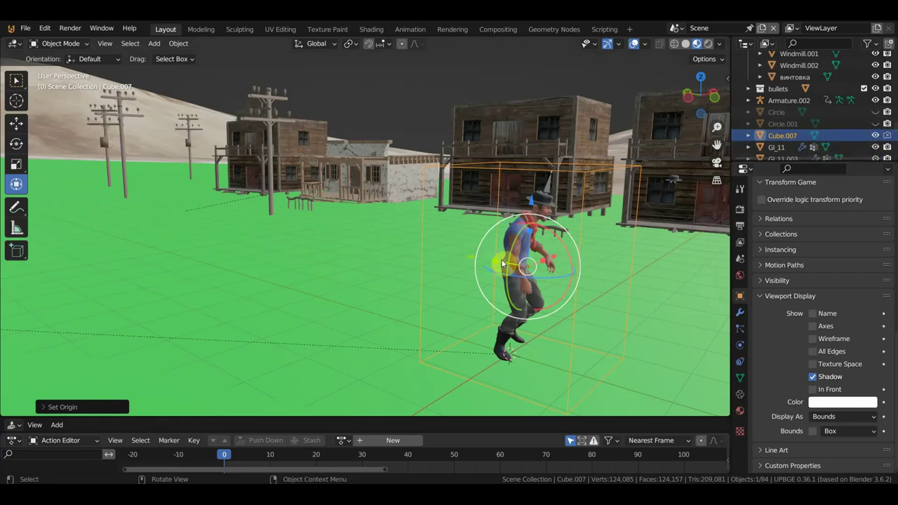
scroll(454, 267, "down", 4)
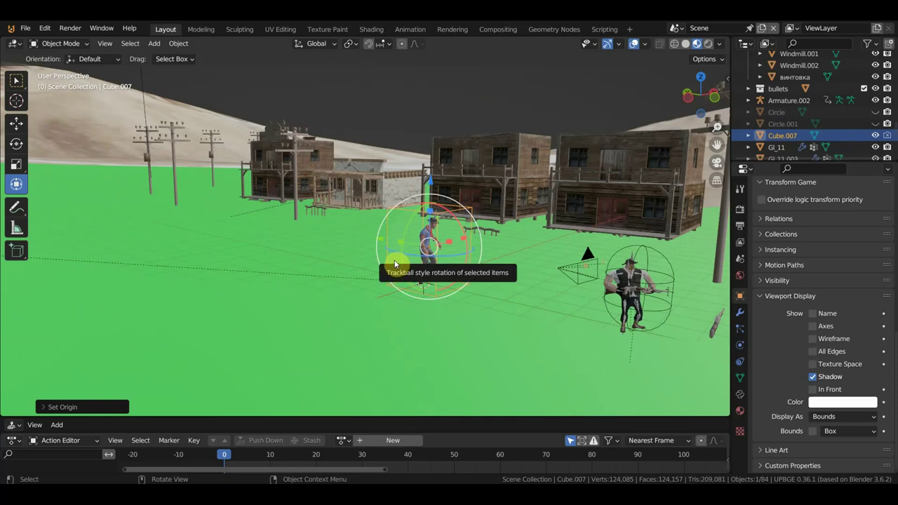
key("shift+a")
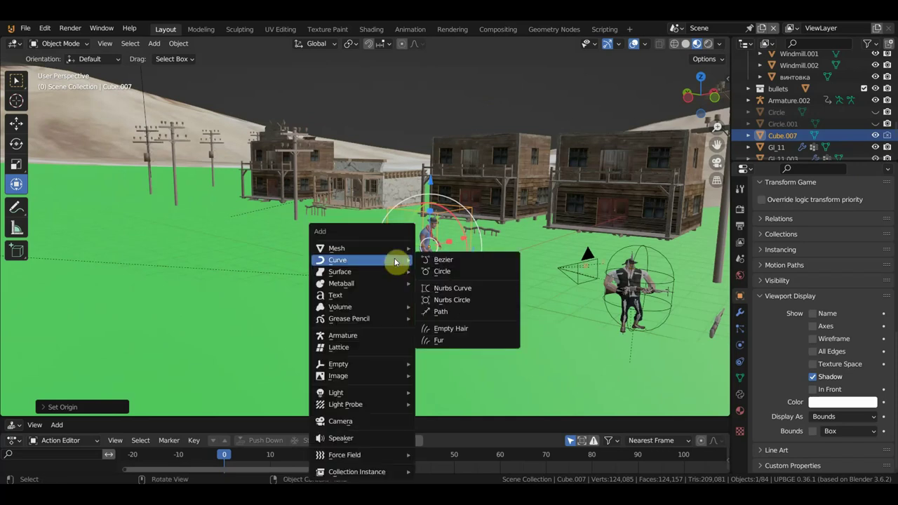
Add a plain axes empty waypoint left of the cowboy and raise it along Z.
mouse_move(386, 363)
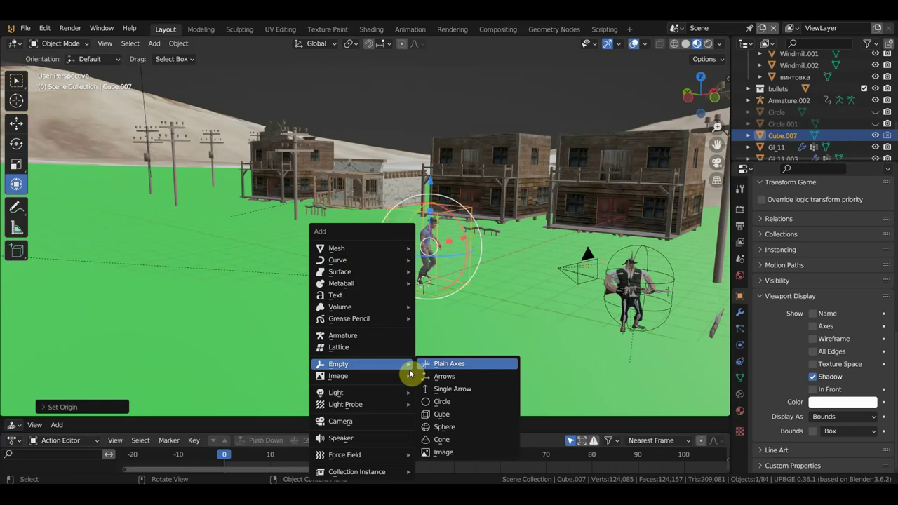
left_click(456, 365)
middle_click_drag(449, 345, 381, 344)
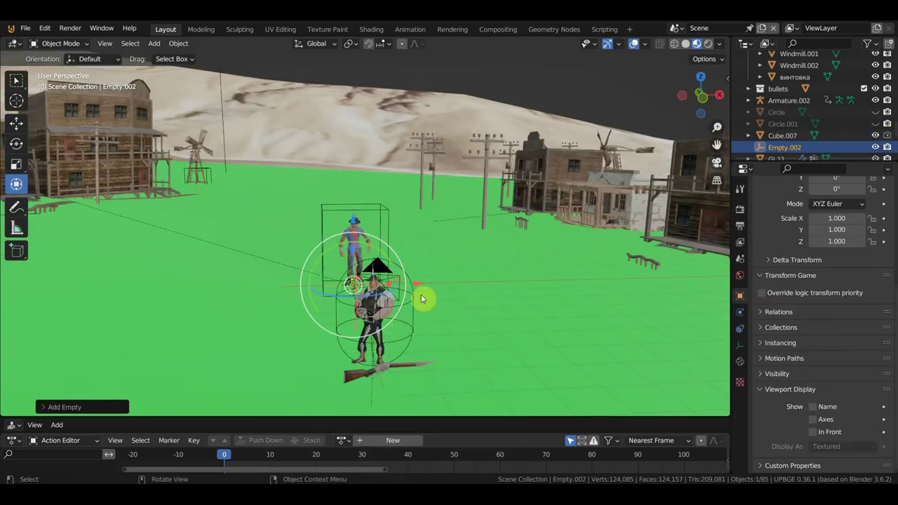
key("g")
left_click(269, 286)
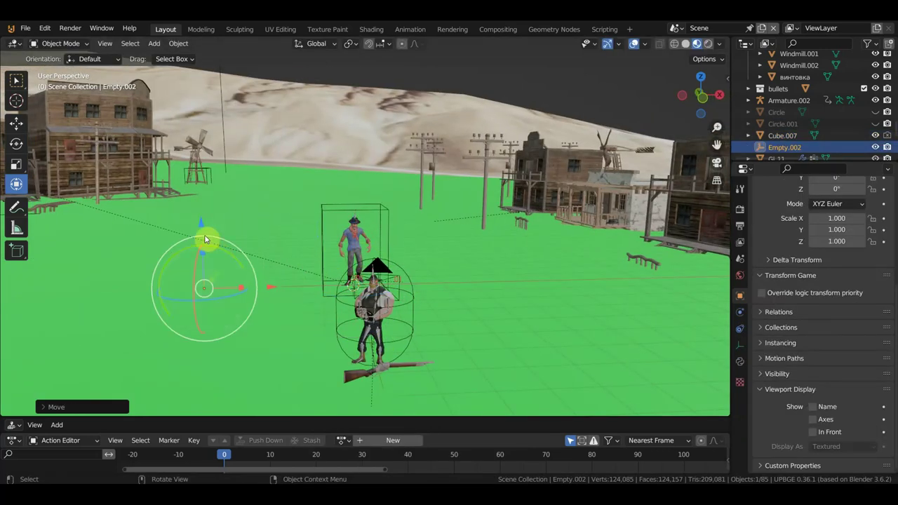
left_click_drag(206, 241, 200, 204)
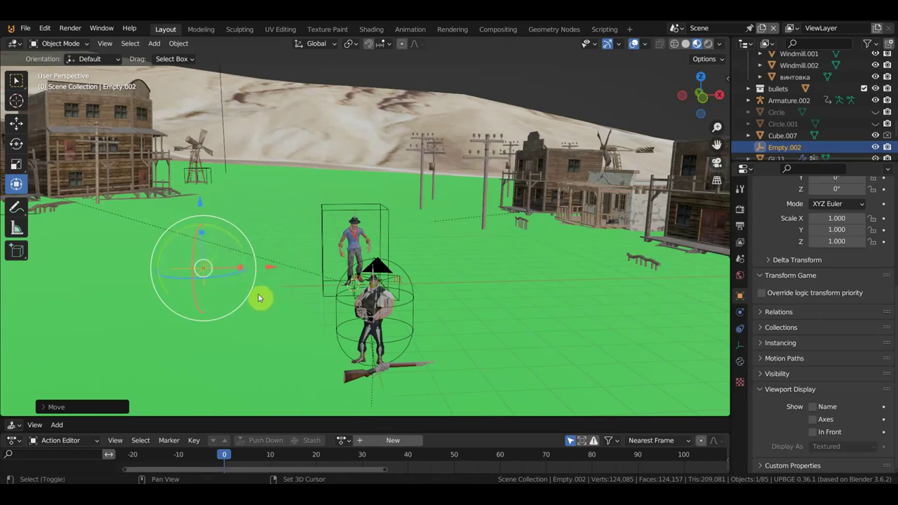
Duplicate the waypoint as Empty.003 and place it right of the cowboy.
key("shift+d")
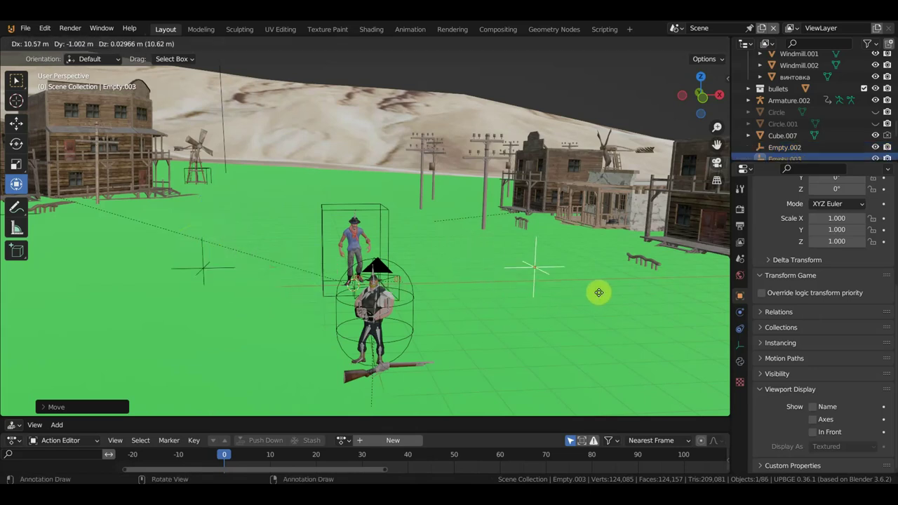
left_click(639, 295)
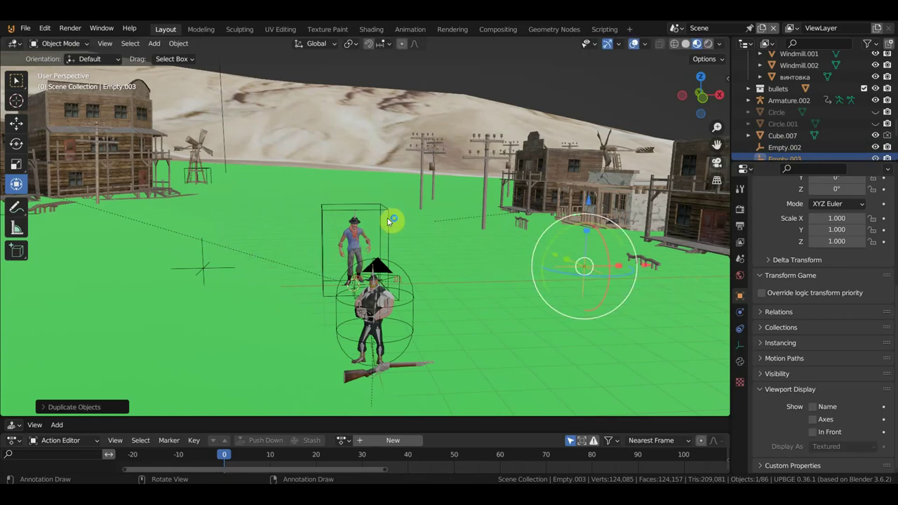
scroll(388, 212, "up", 2)
scroll(393, 219, "up", 3)
scroll(379, 225, "up", 3)
Set the cowboy's body and hat to No Collision game physics.
left_click(330, 229)
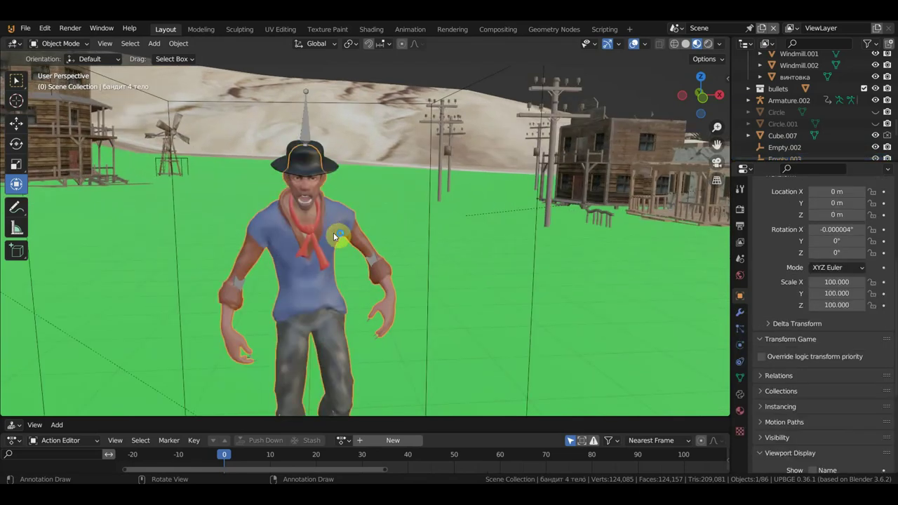
left_click(741, 361)
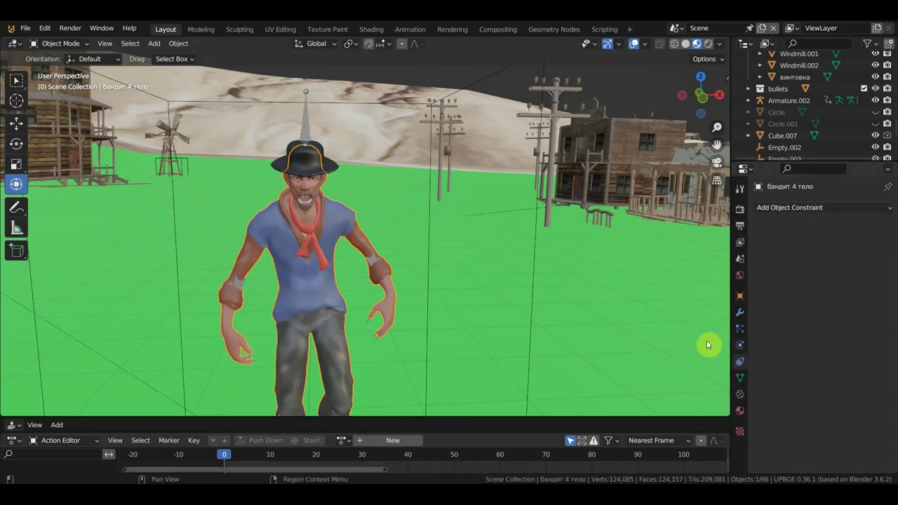
left_click(740, 344)
left_click(826, 333)
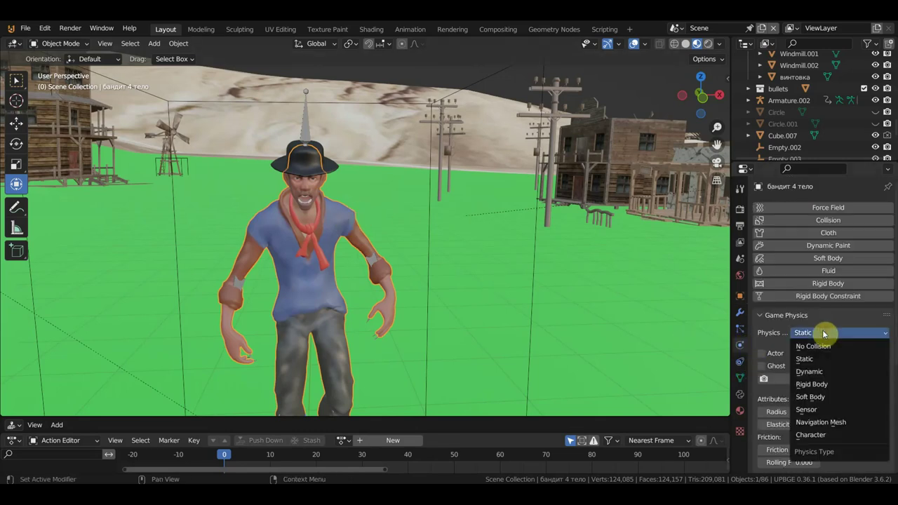
left_click(807, 345)
left_click(306, 170)
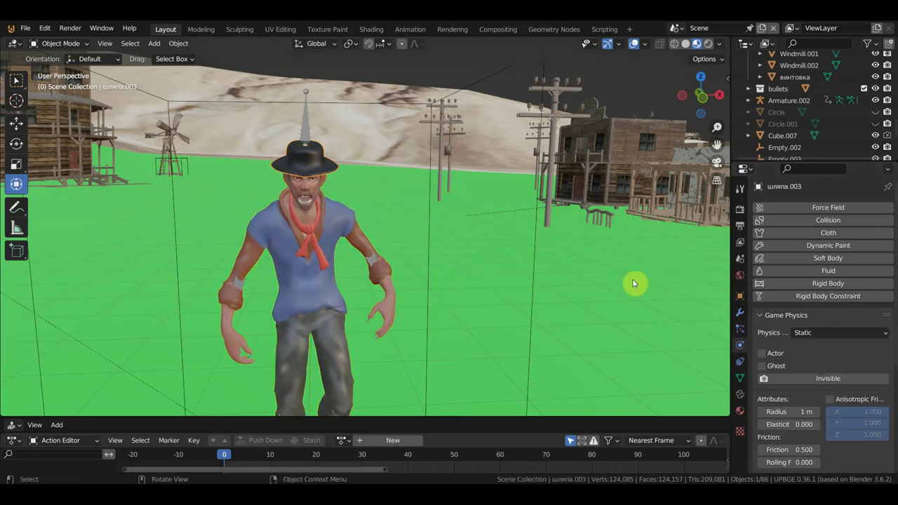
left_click(828, 334)
left_click(813, 347)
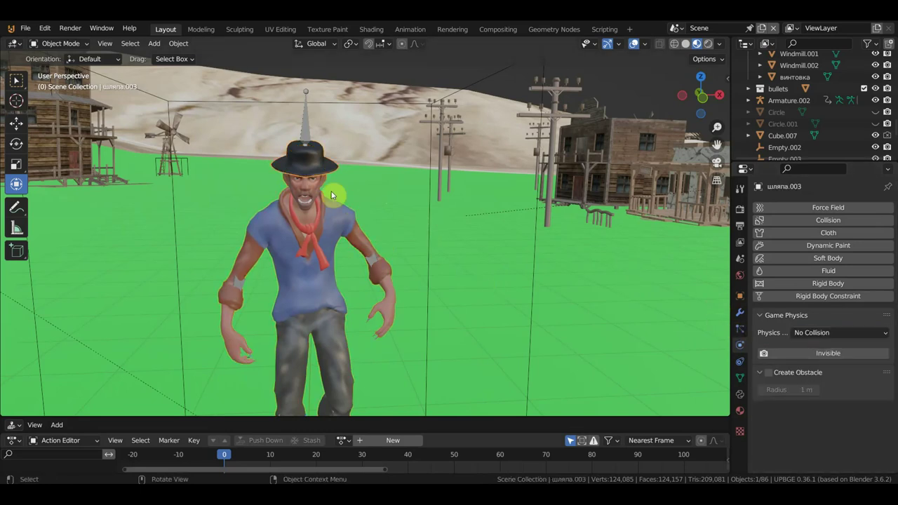
Set the teeth object Tube11 to No Collision.
scroll(278, 180, "up", 5)
scroll(277, 180, "down", 3)
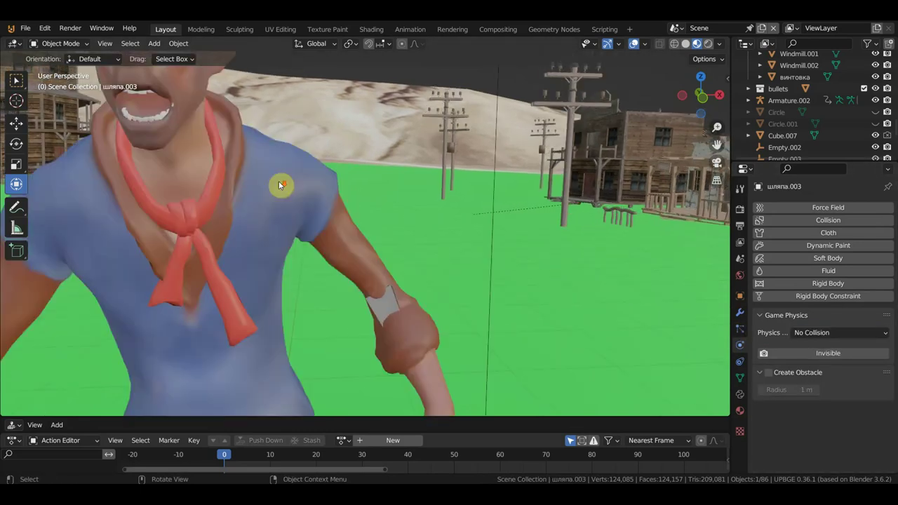
left_click(159, 118)
left_click(811, 335)
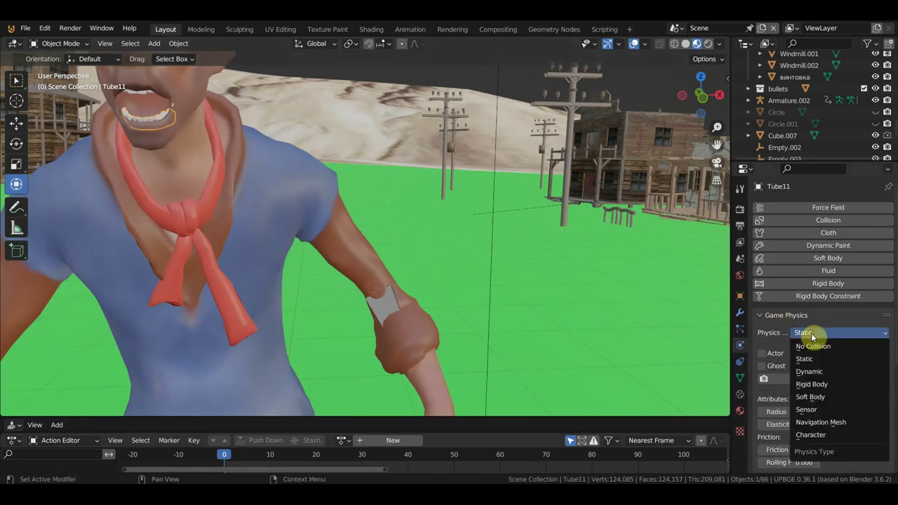
left_click(812, 346)
scroll(281, 187, "down", 5)
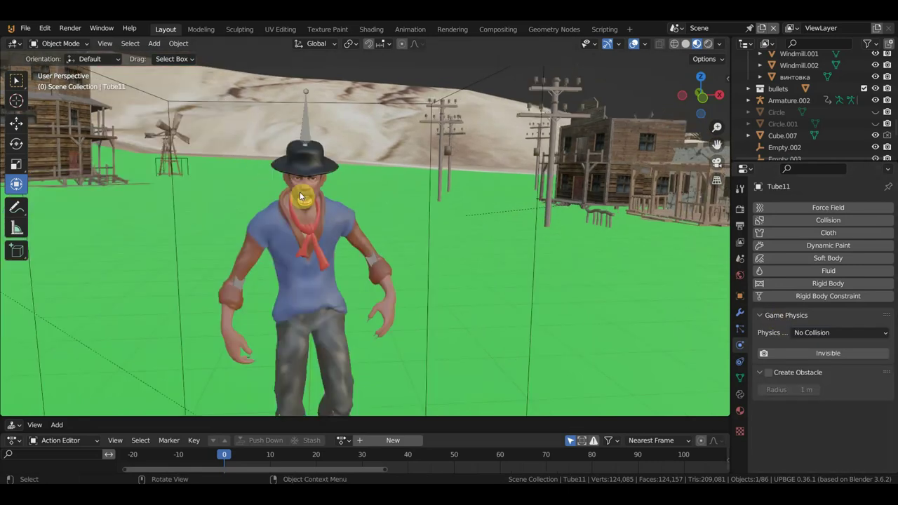
Set the armature above the hat to No Collision.
left_click(231, 292)
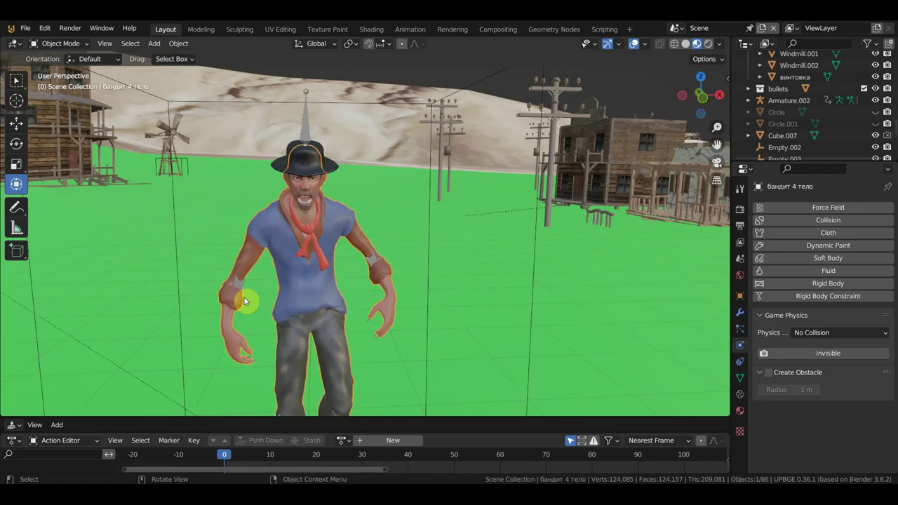
scroll(307, 242, "up", 2)
scroll(307, 242, "up", 2)
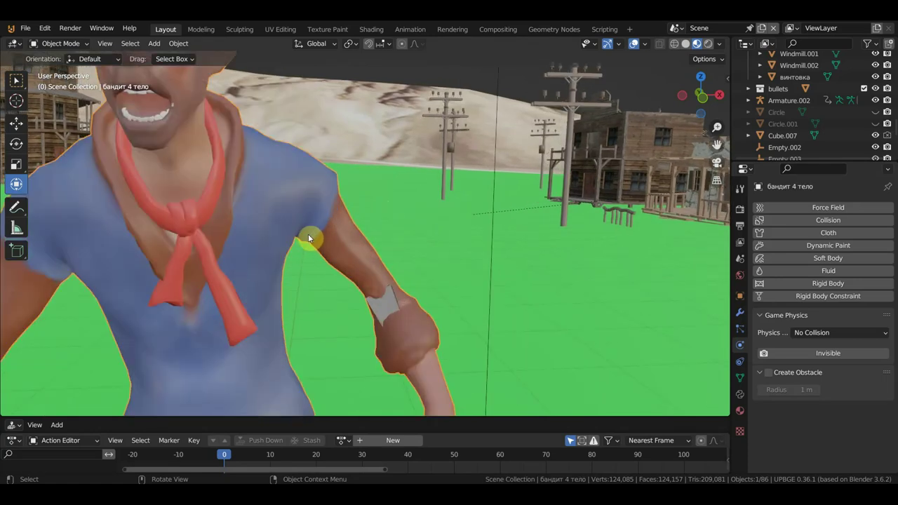
mouse_move(325, 242)
middle_mouse_down()
mouse_move(367, 272)
mouse_move(357, 243)
middle_mouse_up()
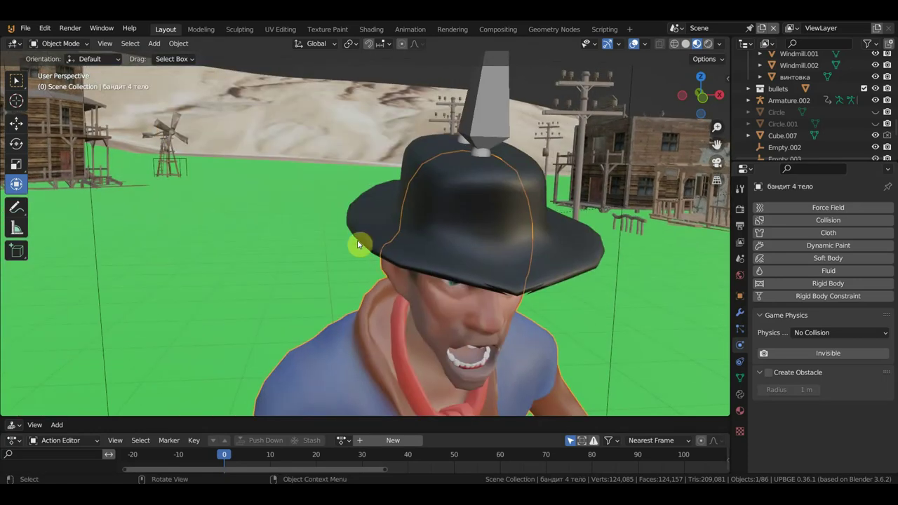
left_click(496, 115)
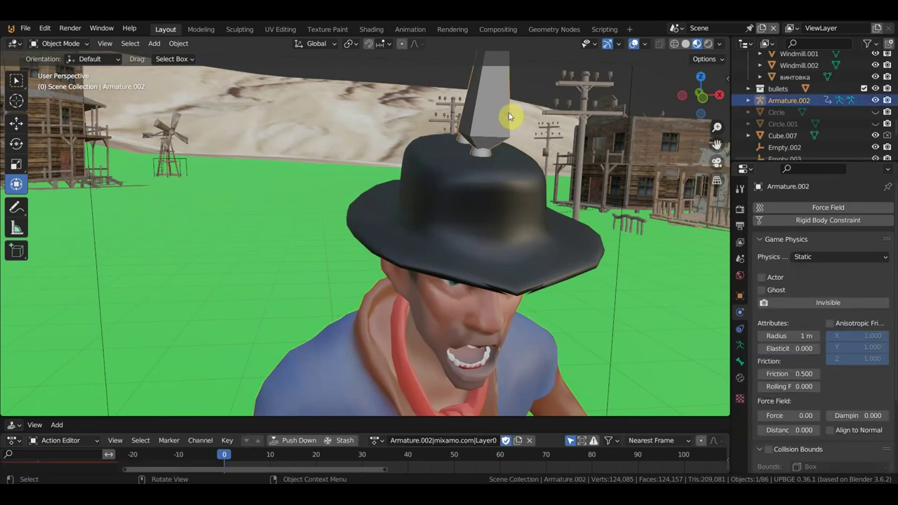
left_click(804, 257)
left_click(815, 271)
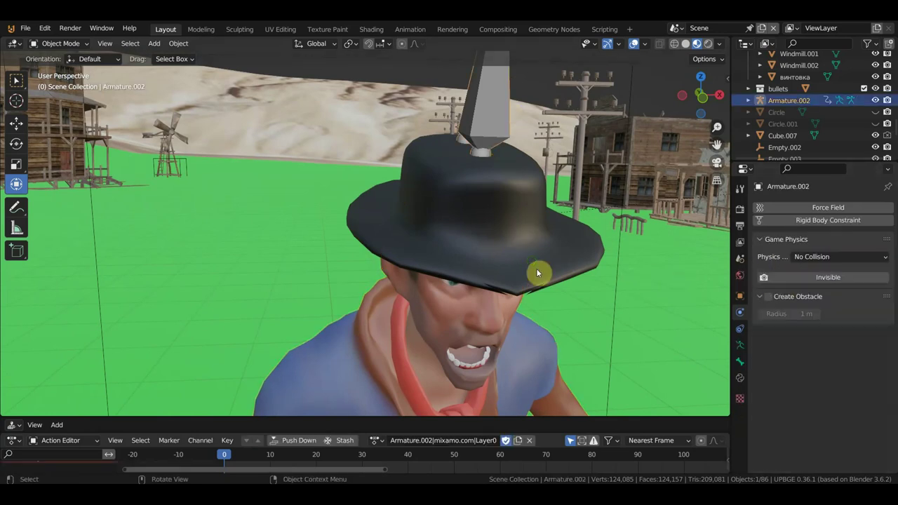
Set the scarf and upper teeth Object08 to No Collision.
middle_click_drag(536, 268, 531, 252)
left_click(461, 232)
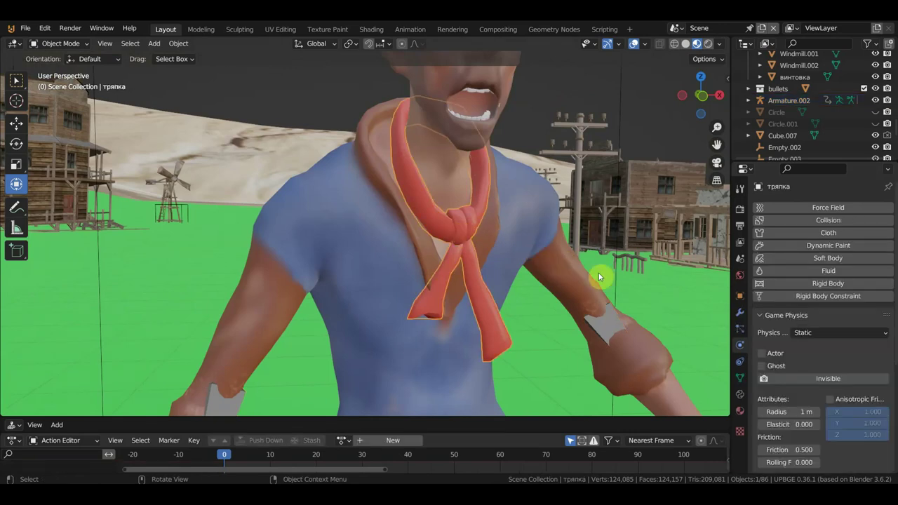
left_click(810, 333)
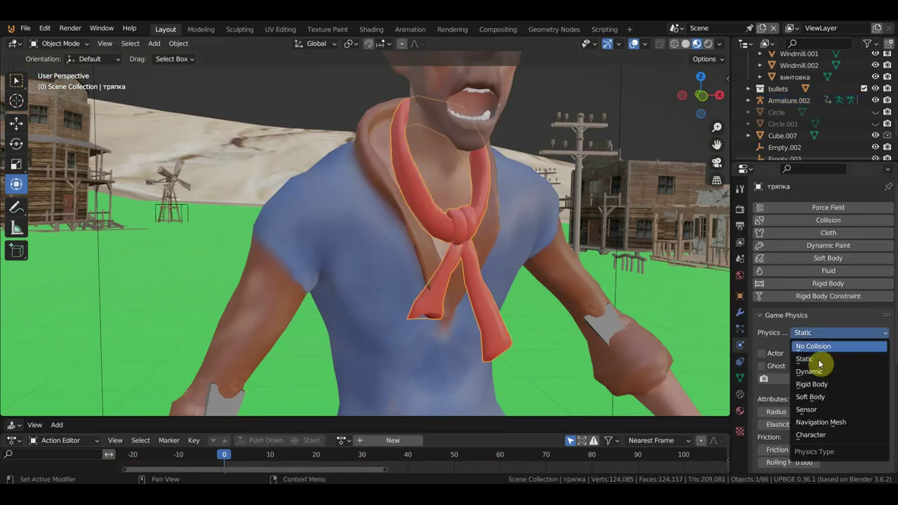
left_click(816, 347)
left_click(477, 97)
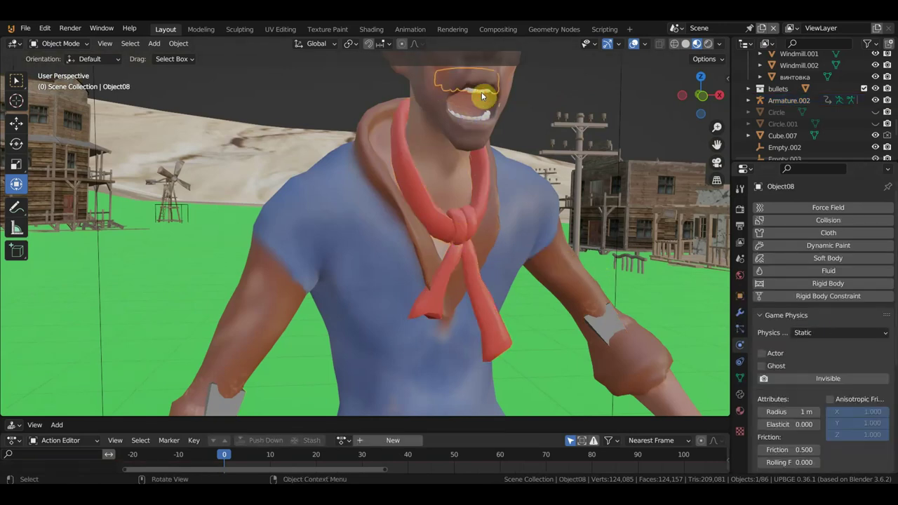
left_click(822, 334)
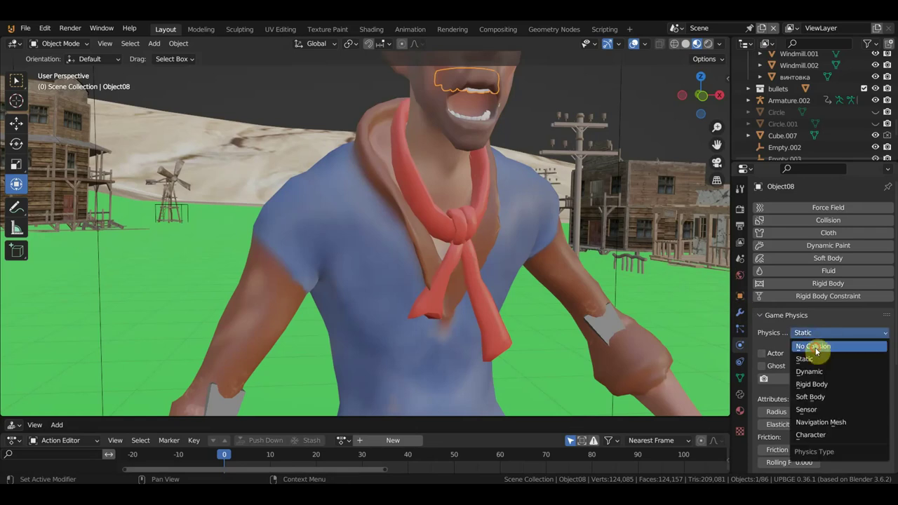
left_click(815, 346)
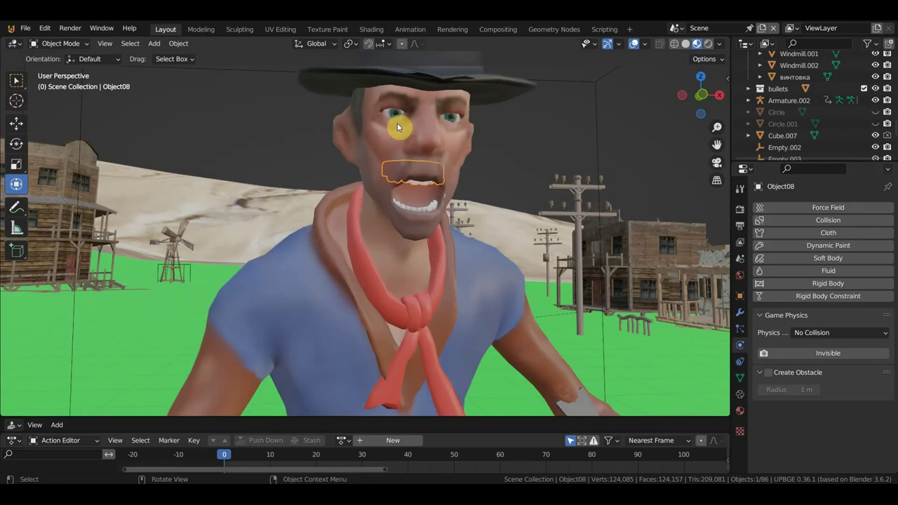
Set both eyes, GI_11.005 and GI_11.004, to No Collision.
left_click(394, 116)
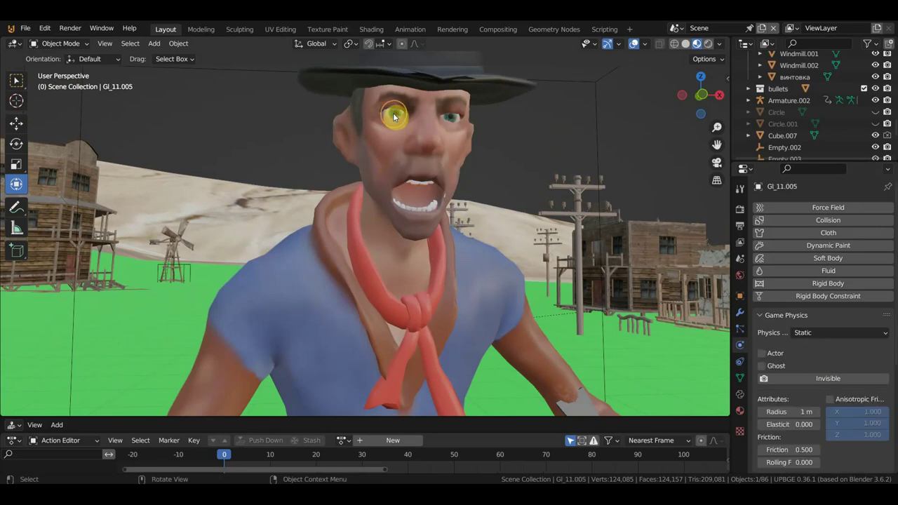
left_click(812, 332)
left_click(813, 346)
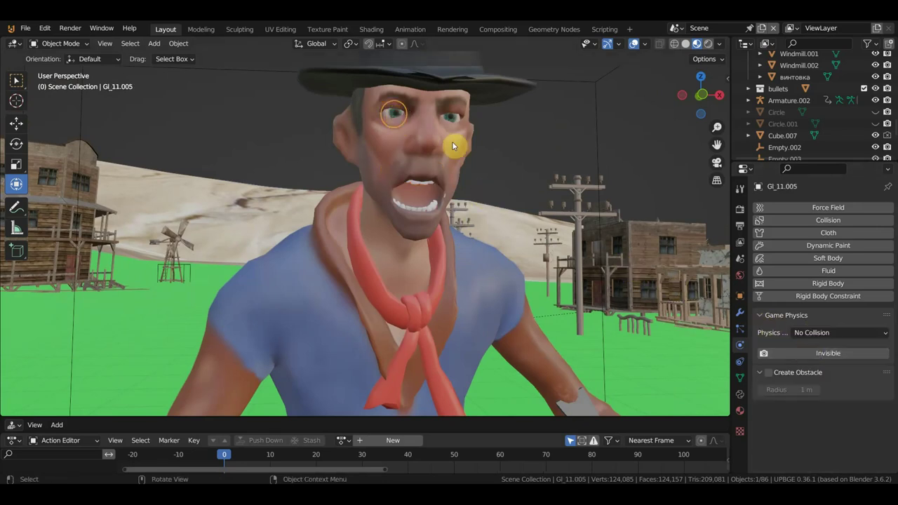
left_click(456, 120)
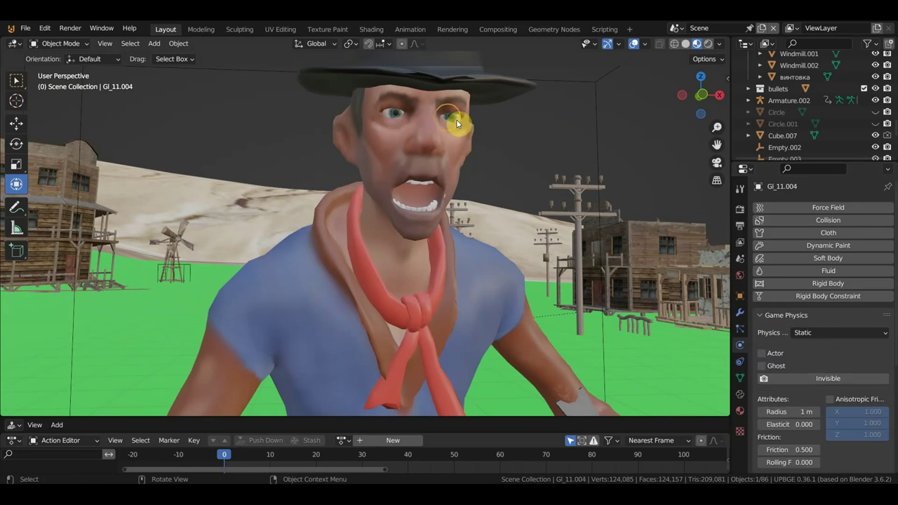
left_click(812, 334)
left_click(819, 346)
scroll(474, 274, "down", 5)
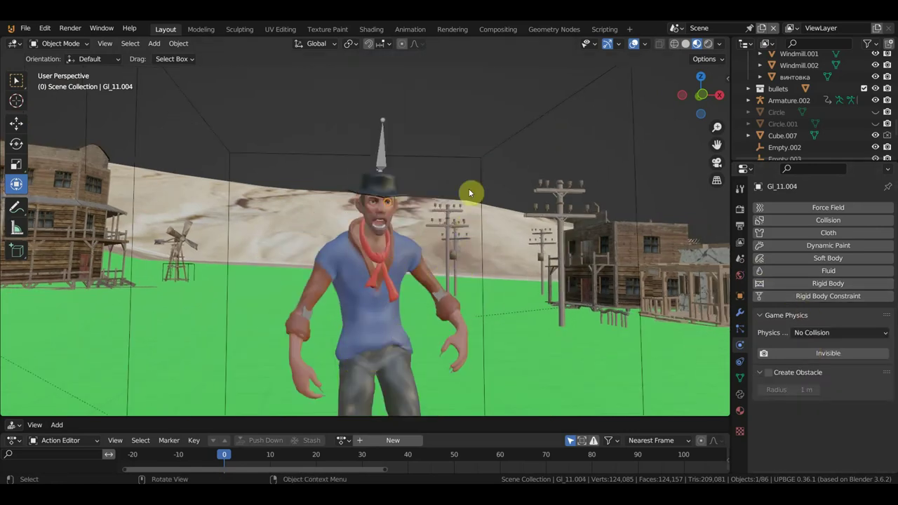
Parent Armature.002 to the box Cube.007 with Object parenting.
left_click(383, 166)
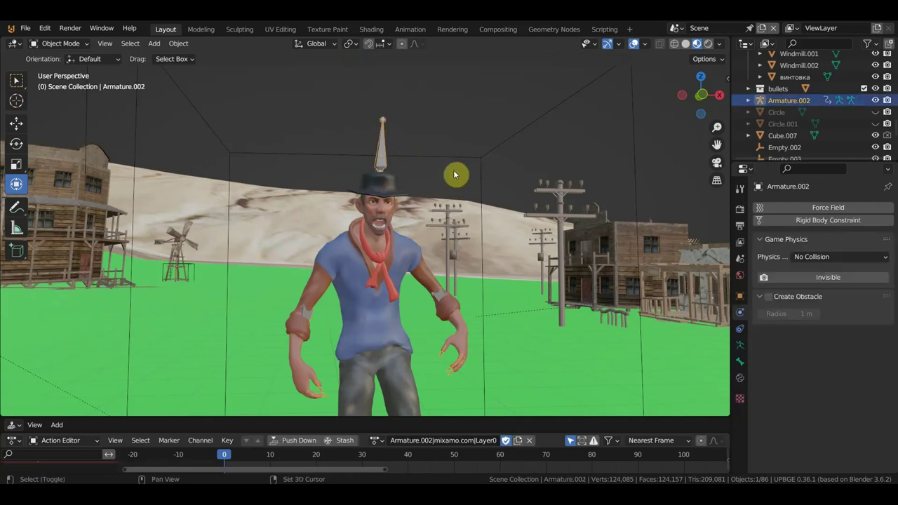
left_click(481, 160, "shift")
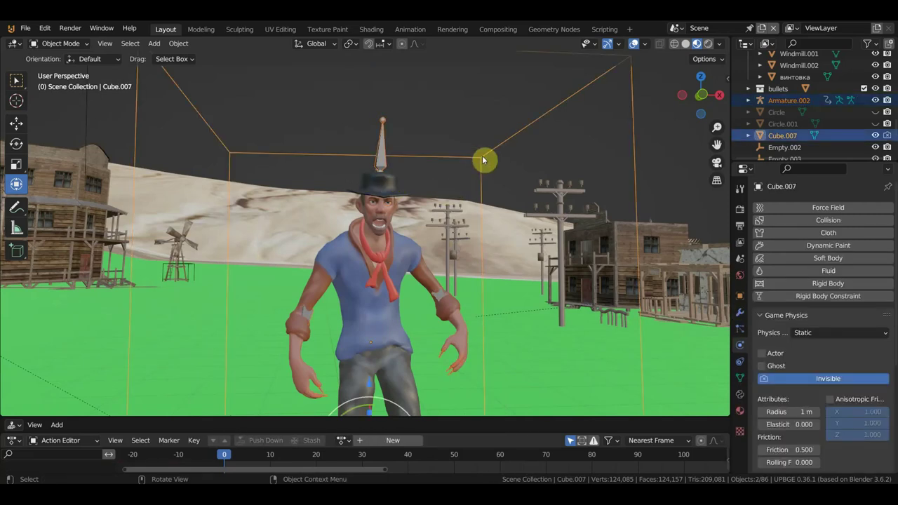
key("ctrl+p")
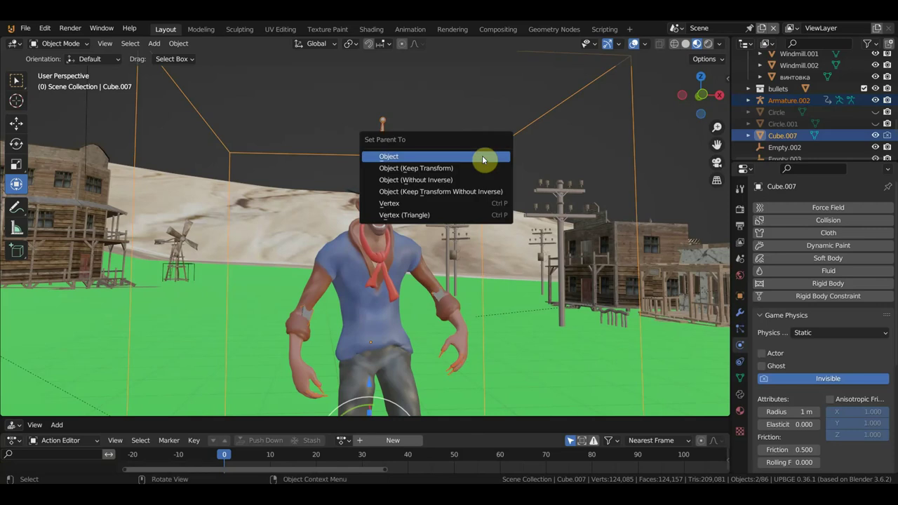
left_click(482, 158)
middle_click_drag(489, 162, 428, 304)
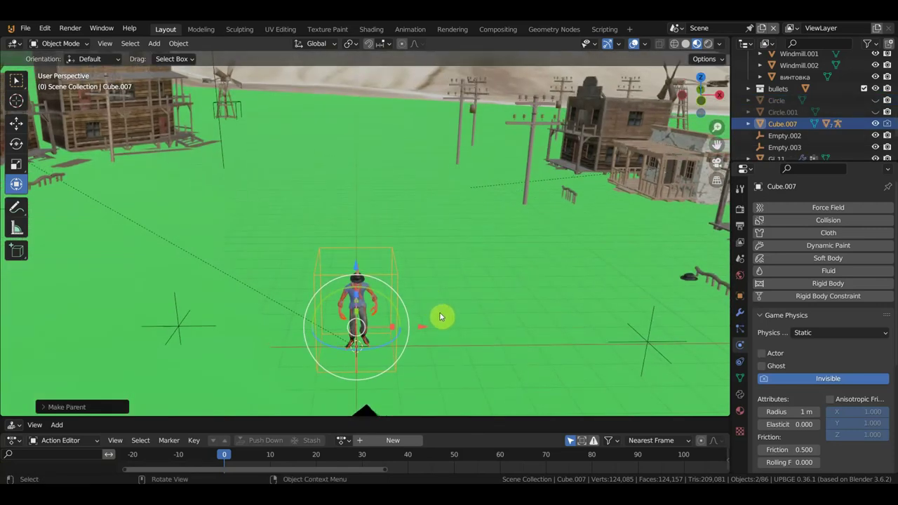
key("KP_7")
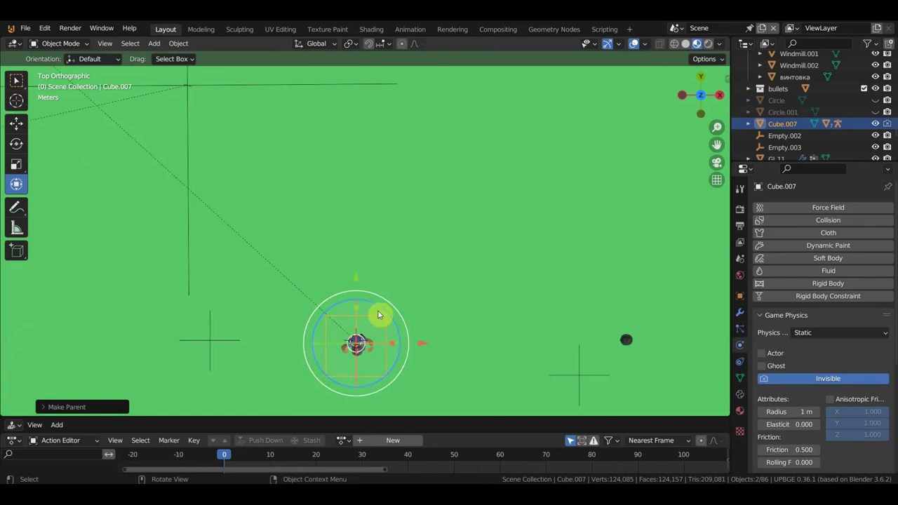
Rotate the cowboy's box about 90° and slide it along X.
left_click_drag(381, 319, 396, 324)
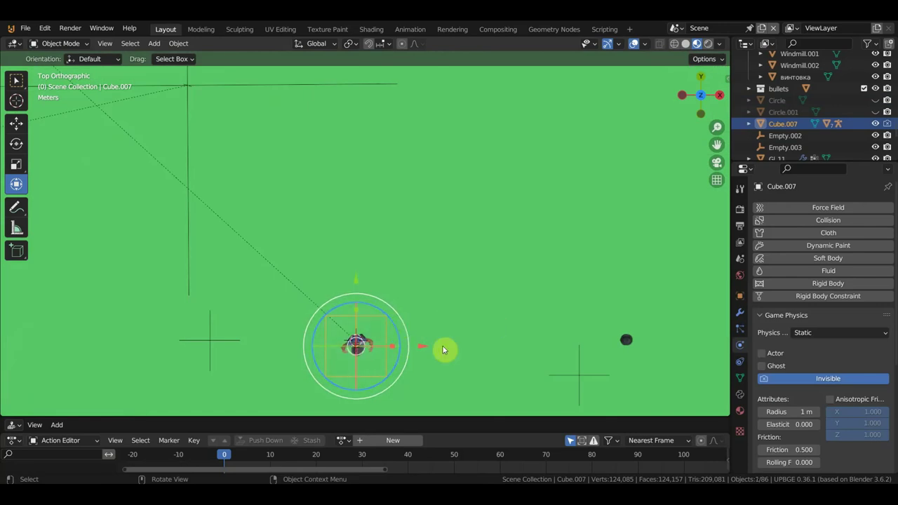
key("r")
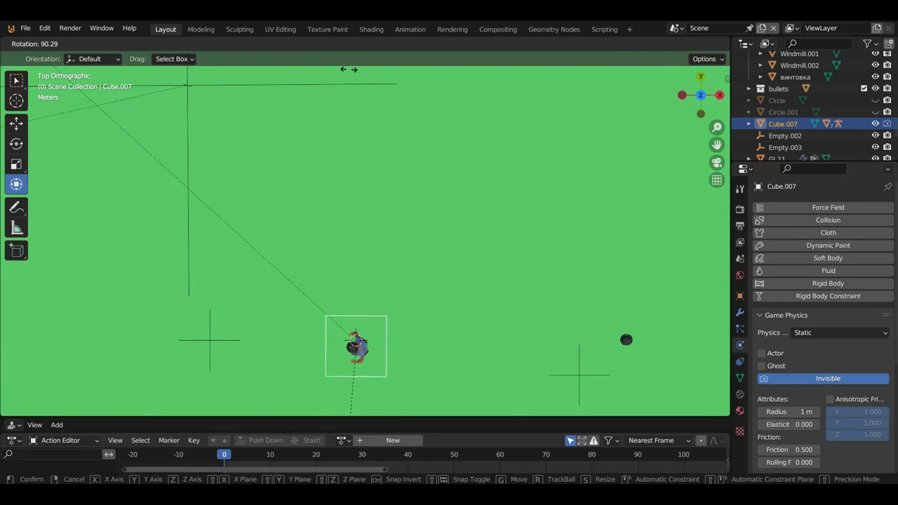
left_click(348, 69)
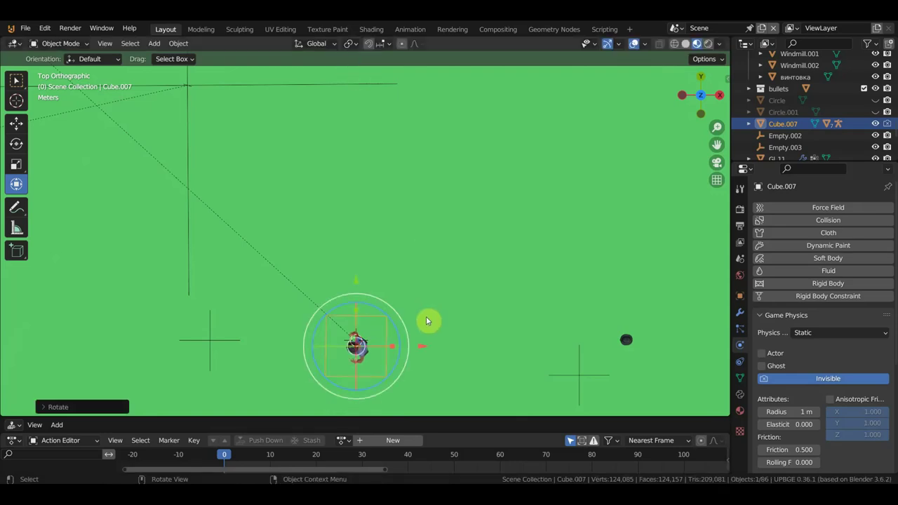
key("g")
key("x")
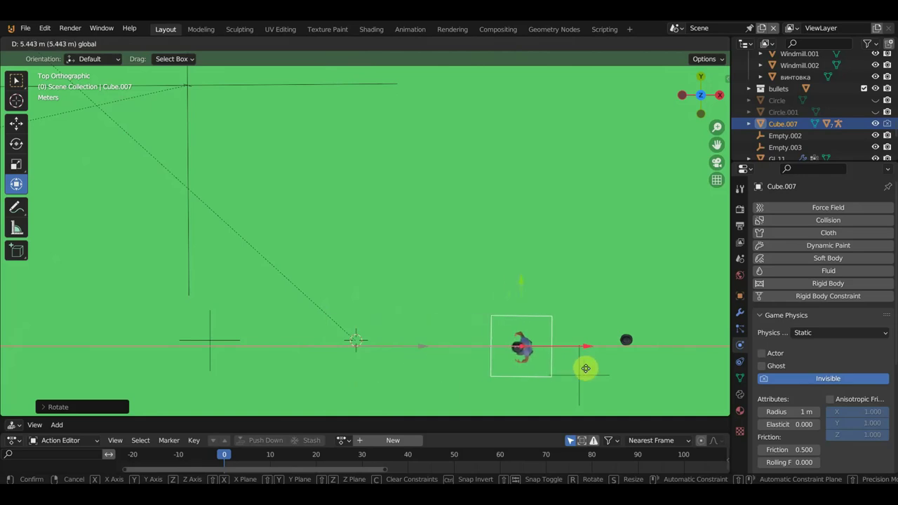
left_click(589, 375)
Shift Empty.003 about 1.2 m along Y.
left_click(579, 378)
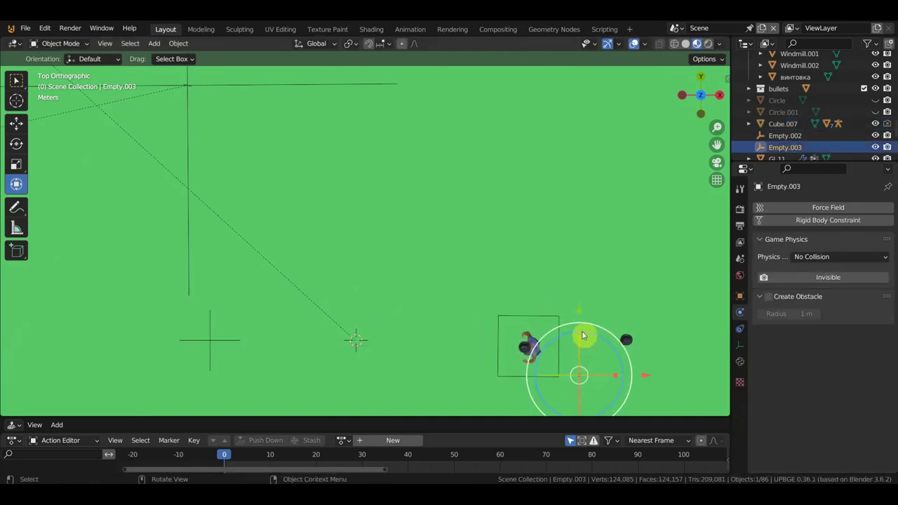
mouse_move(582, 335)
left_mouse_down()
mouse_move(582, 276)
mouse_move(583, 284)
left_mouse_up()
middle_click_drag(598, 337, 417, 209)
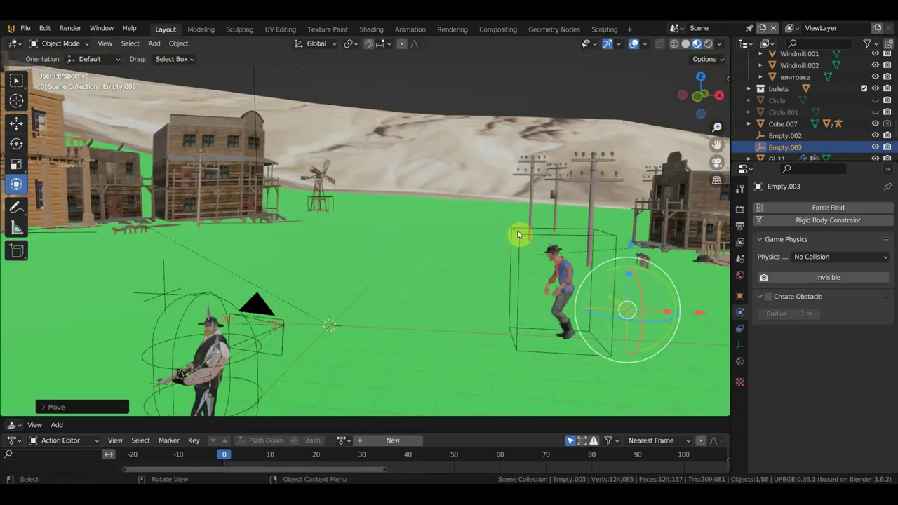
Lower Cube.007 about 0.47 m along Z onto the ground.
mouse_move(517, 232)
middle_mouse_down()
mouse_move(543, 211)
mouse_move(536, 223)
middle_mouse_up()
left_click(528, 208)
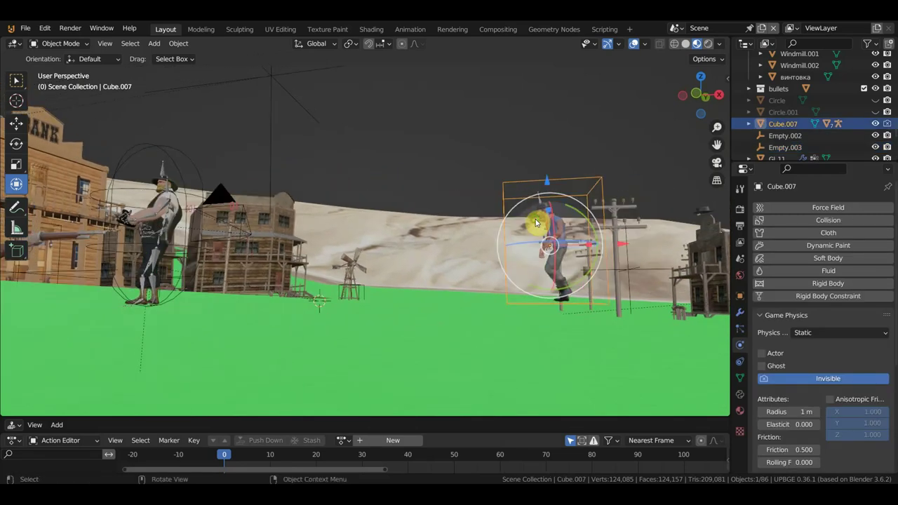
left_click_drag(547, 182, 549, 202)
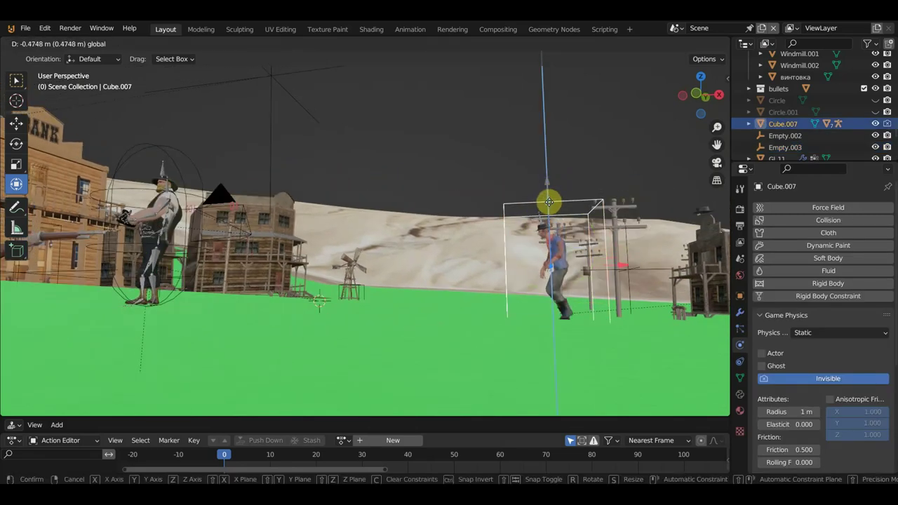
left_click_drag(548, 202, 552, 201)
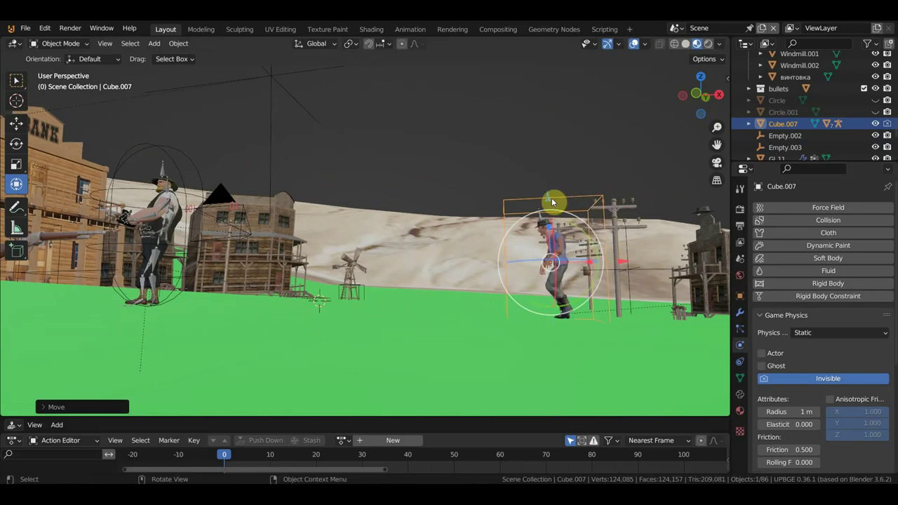
scroll(779, 120, "up", 3)
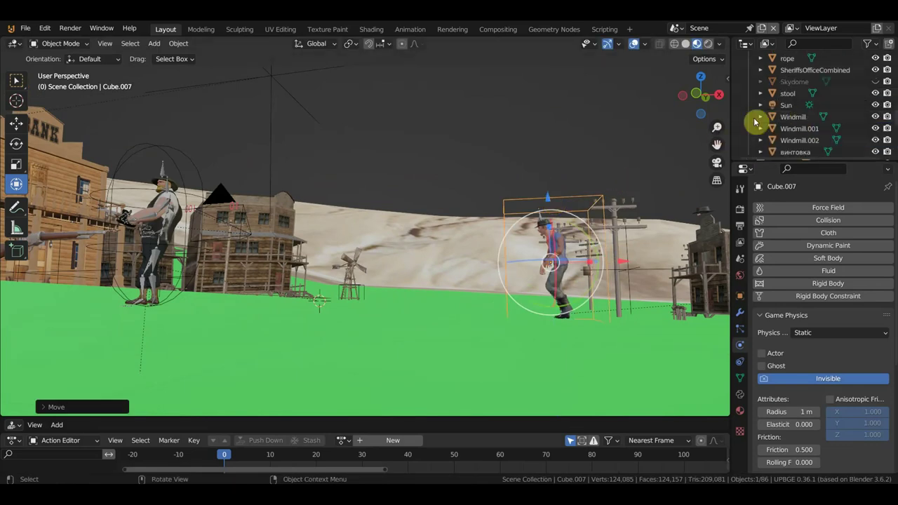
Rotate the cowboy's box slightly to face a new direction.
middle_click_drag(579, 282, 589, 310)
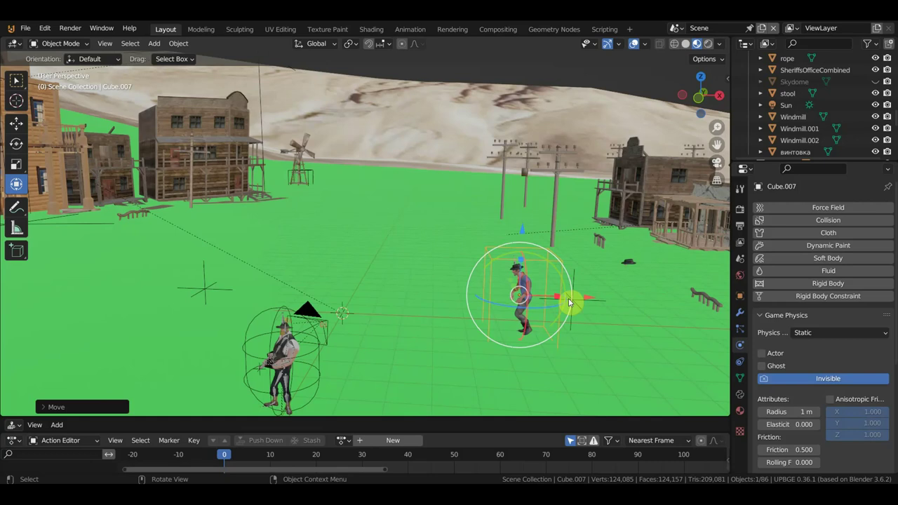
mouse_move(570, 300)
middle_mouse_down()
mouse_move(576, 290)
mouse_move(559, 318)
middle_mouse_up()
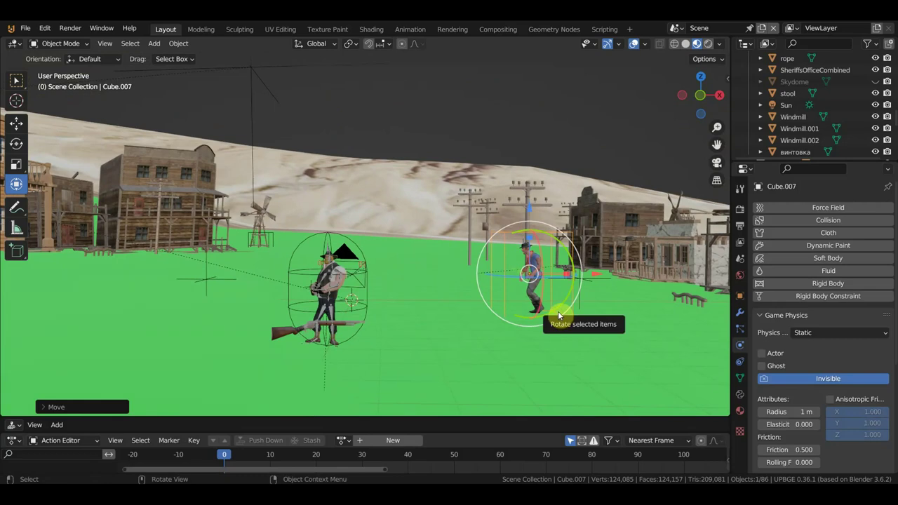
left_click_drag(545, 308, 500, 313)
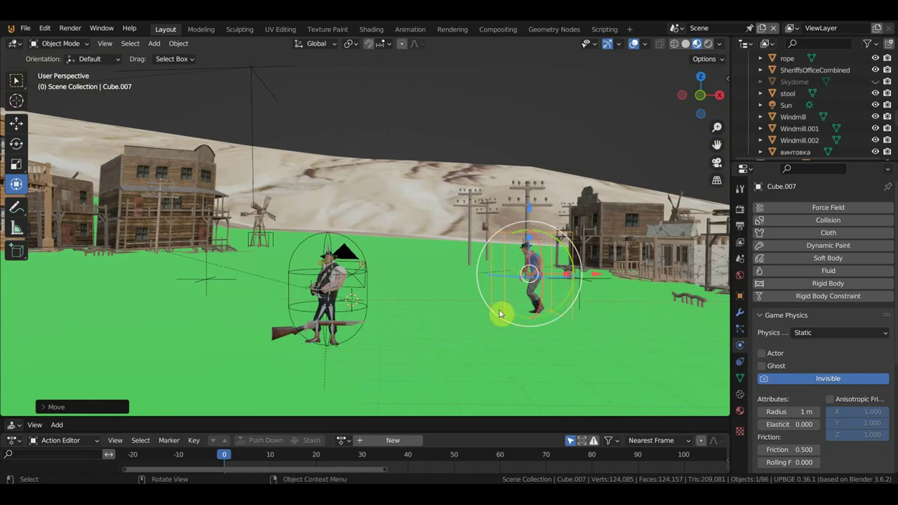
Split off an enlarged Action Editor and show Armature.002's mixamo action keyframes.
left_click(12, 425)
left_click(34, 424)
left_click(60, 412)
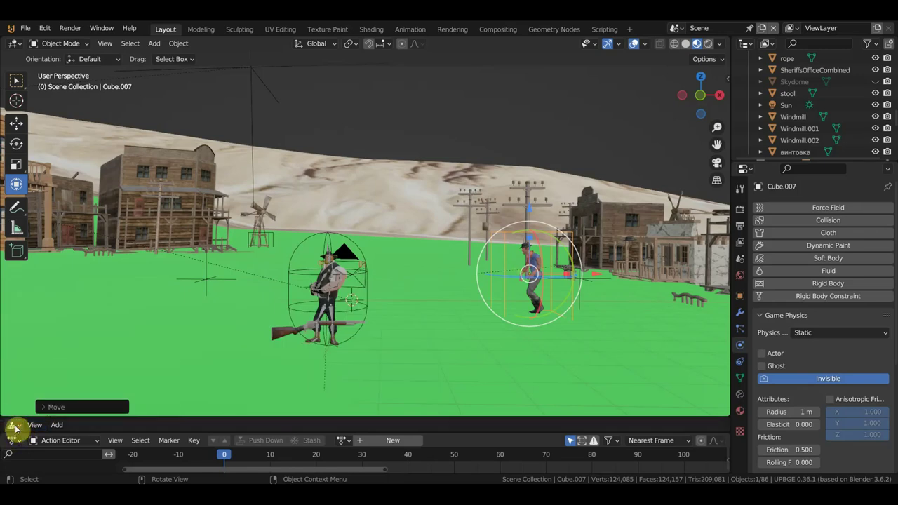
left_click(14, 425)
left_click(168, 311)
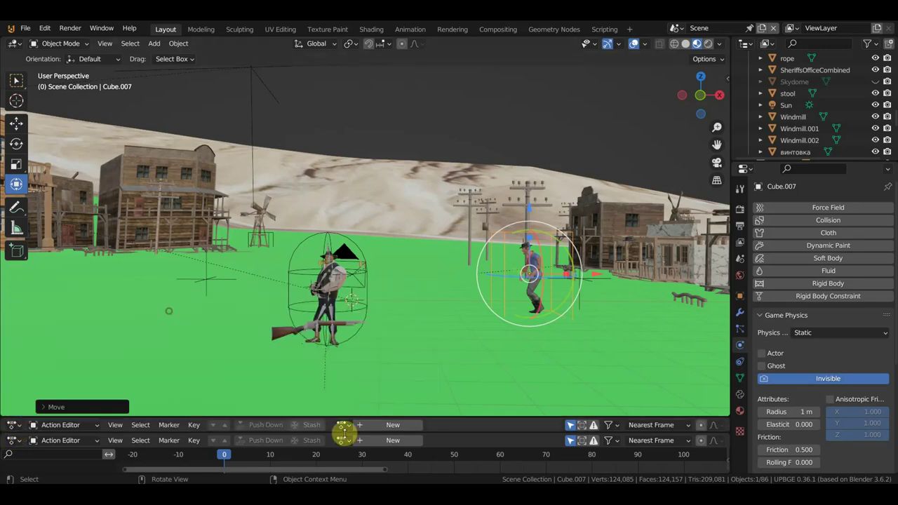
left_click_drag(484, 415, 505, 257)
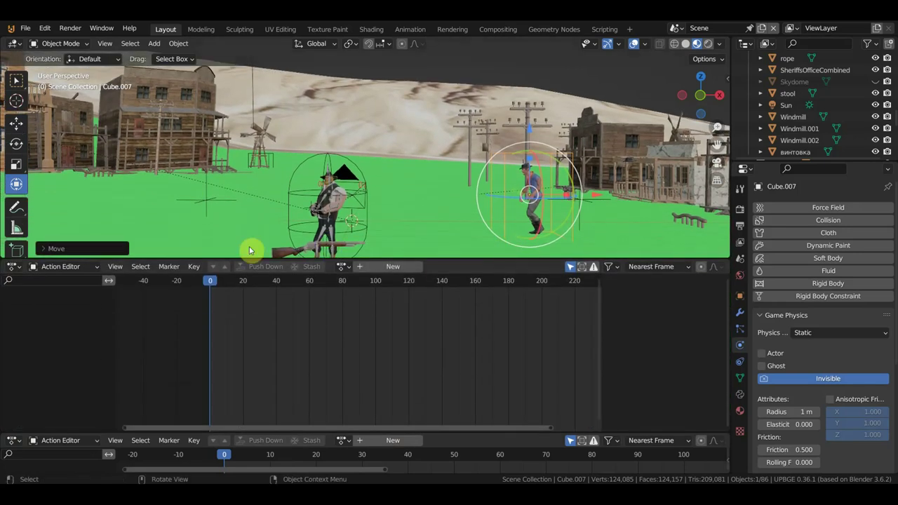
scroll(526, 166, "up", 2)
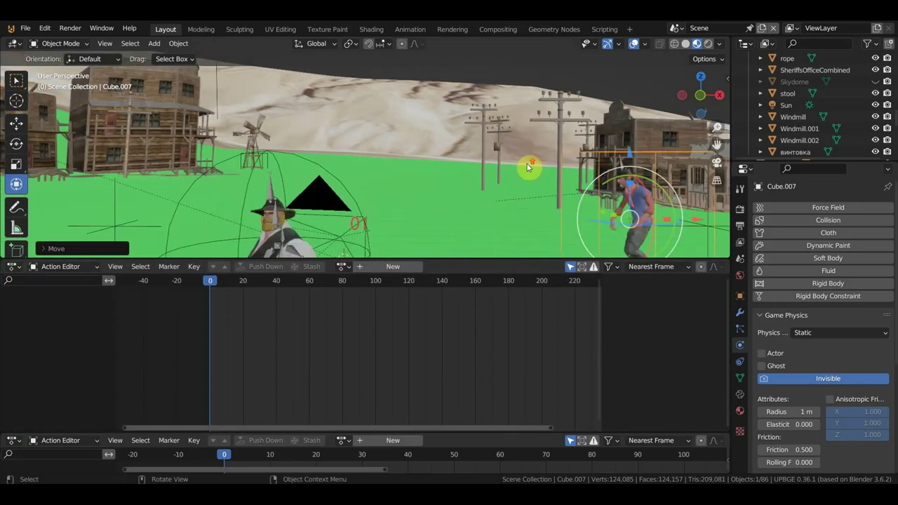
left_click(622, 165)
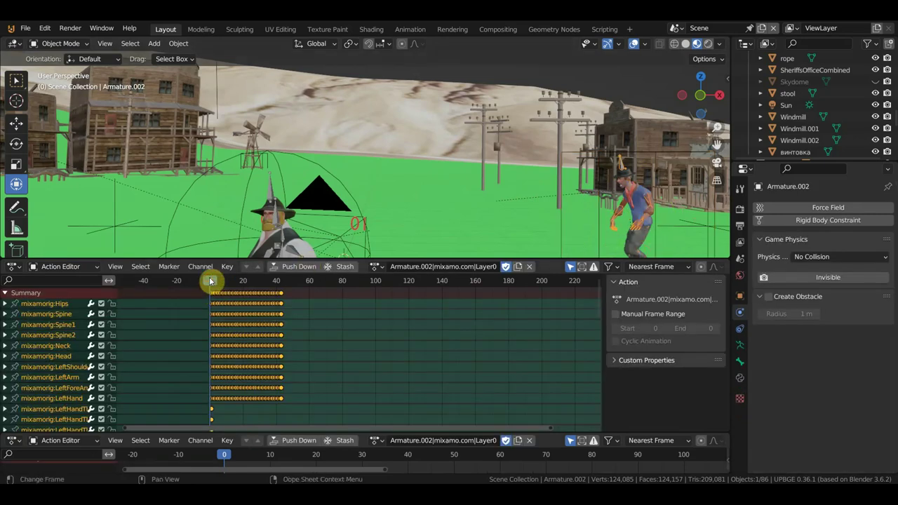
Scrub the walk animation, rename its action to 'походка патруль', and switch this area to the Logic Bricks Editor.
mouse_move(211, 281)
left_mouse_down()
mouse_move(281, 293)
mouse_move(210, 292)
left_mouse_up()
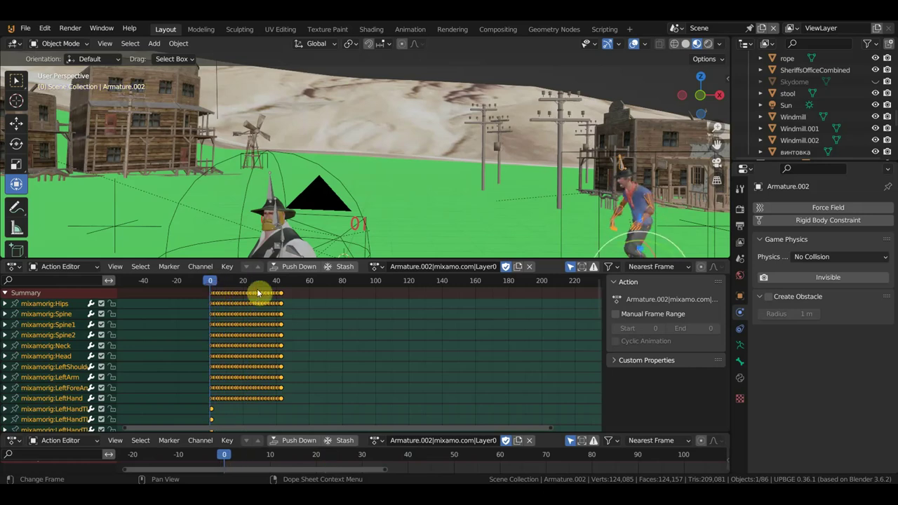
left_click(435, 267)
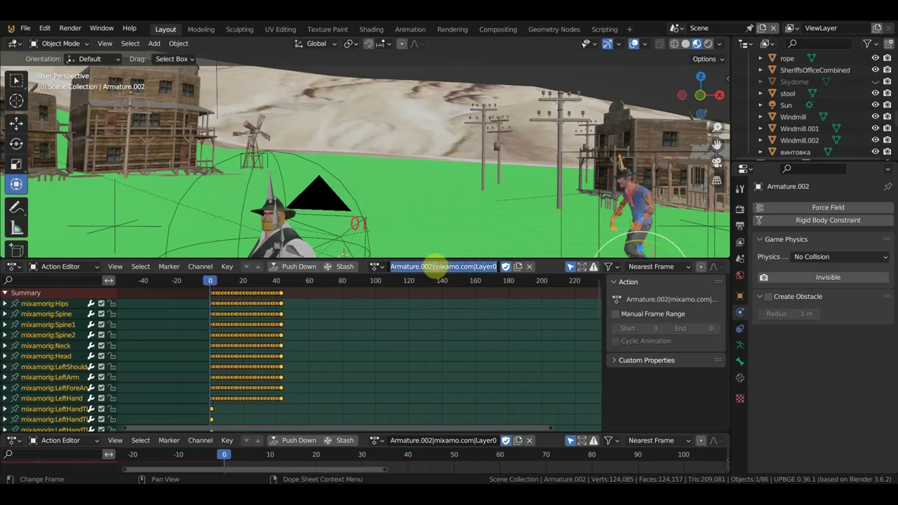
type("n")
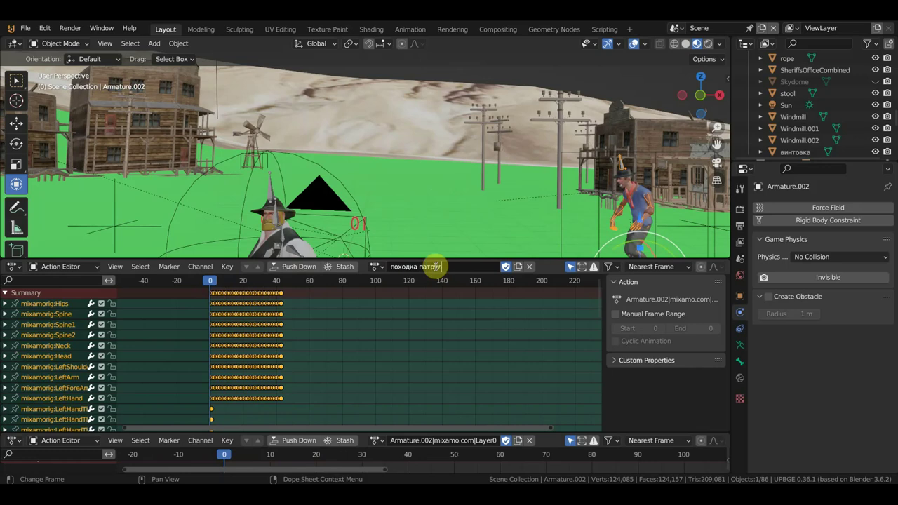
key("Return")
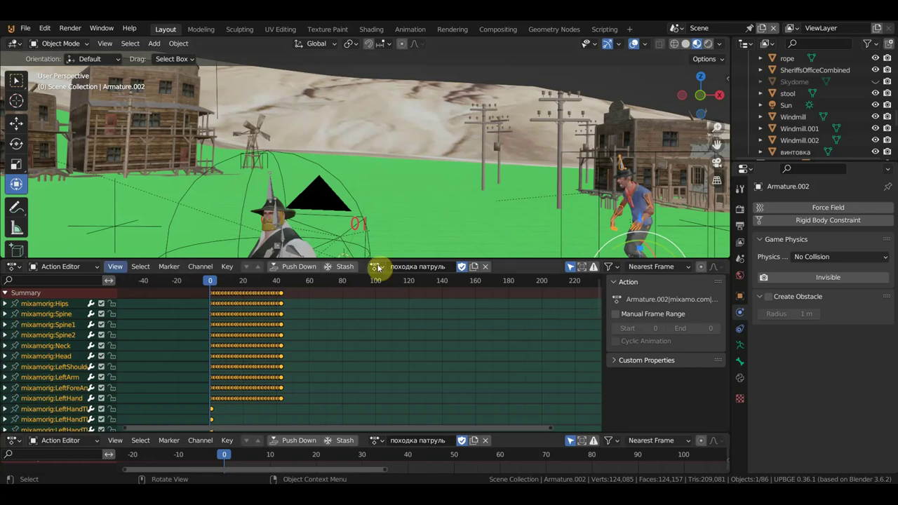
left_click(21, 270)
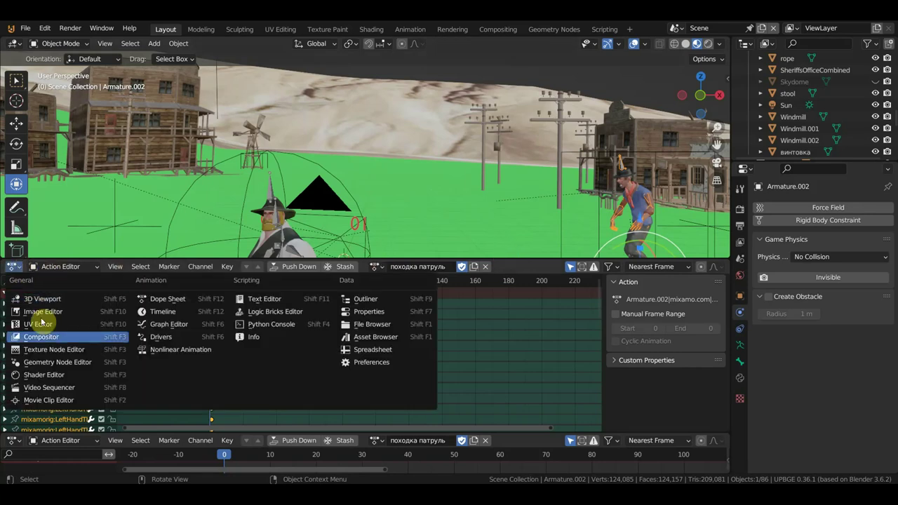
left_click(304, 313)
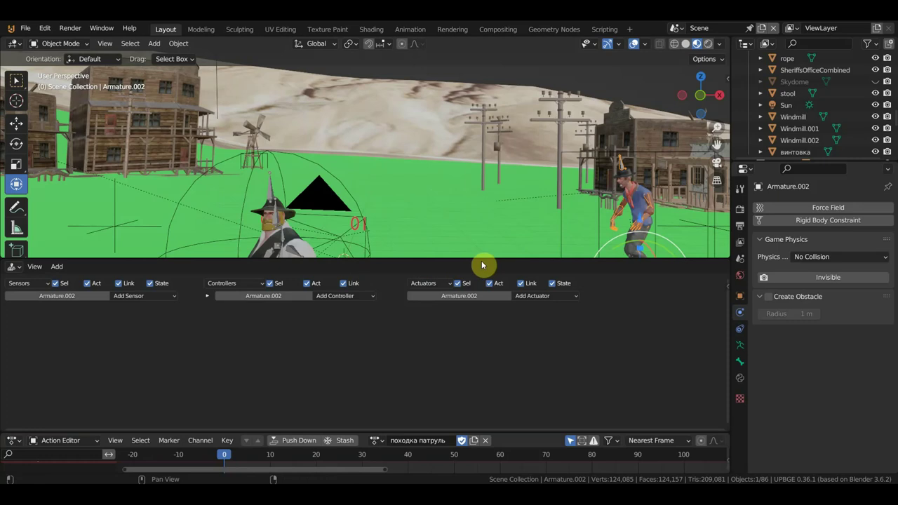
Give Cube.007 a Delay sensor linked to a new Motion actuator.
left_click(595, 153)
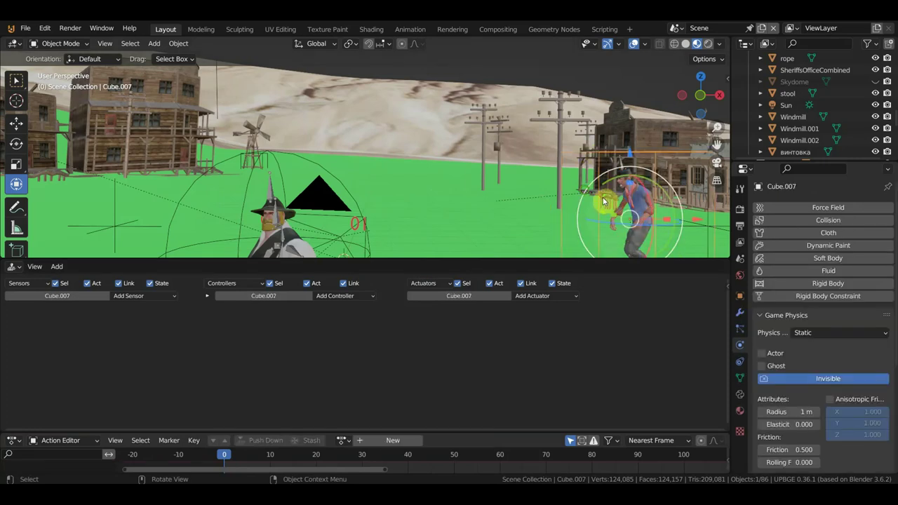
mouse_move(595, 153)
middle_mouse_down()
mouse_move(437, 141)
mouse_move(492, 148)
middle_mouse_up()
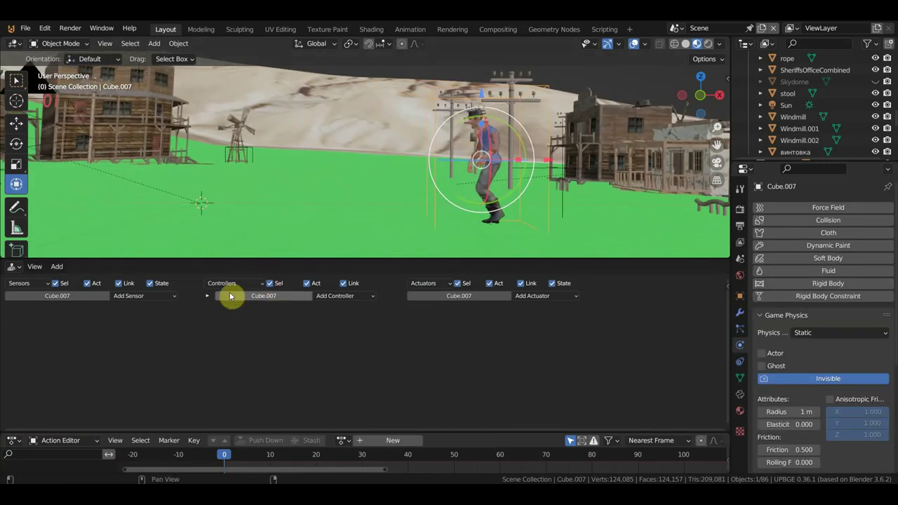
left_click(149, 295)
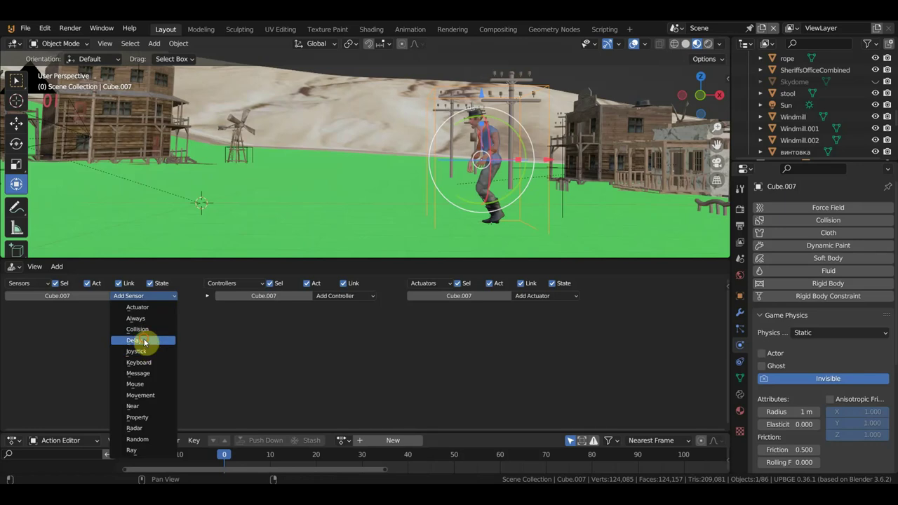
left_click(144, 341)
left_click(551, 297)
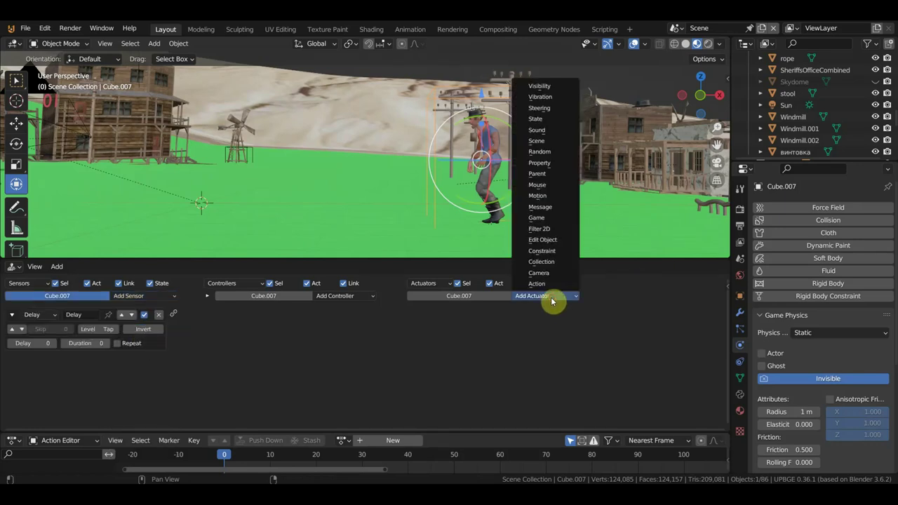
left_click(549, 196)
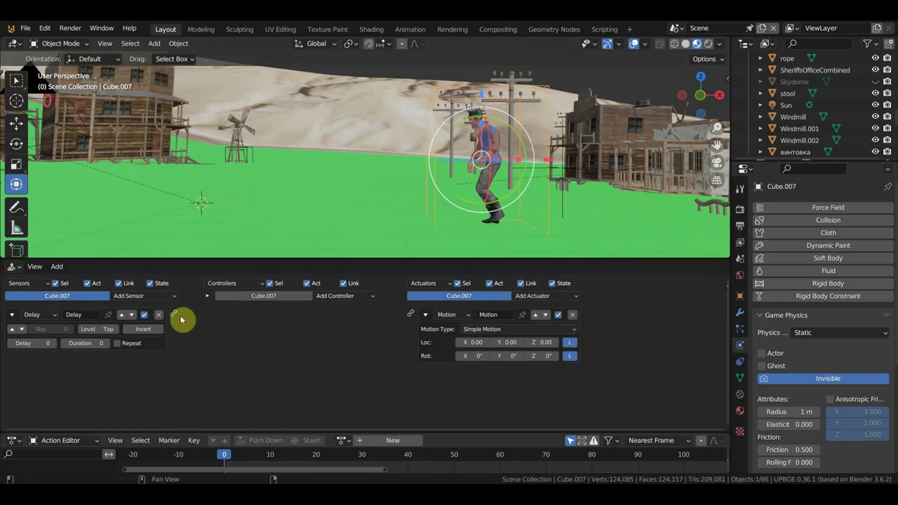
left_click_drag(174, 317, 410, 315)
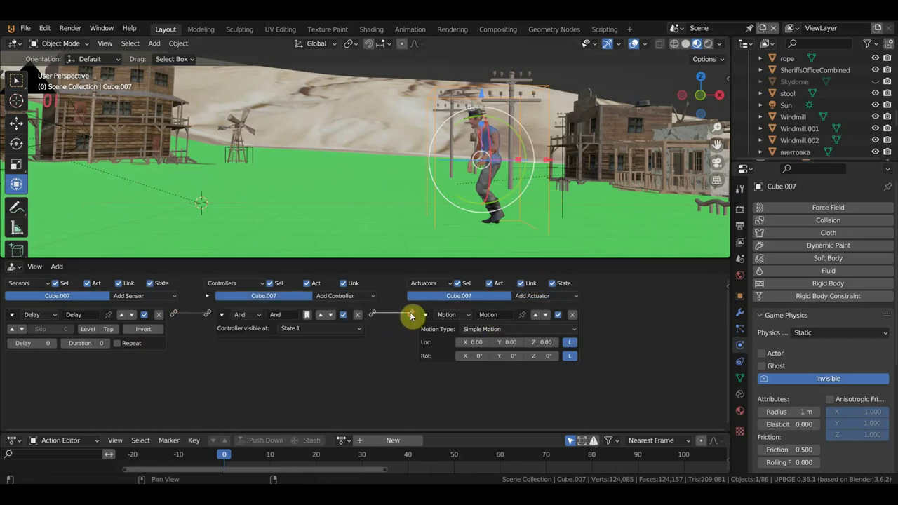
Add an Edit Object actuator fed by the And controller, set to Track to targeting Empty.003.
left_click(535, 298)
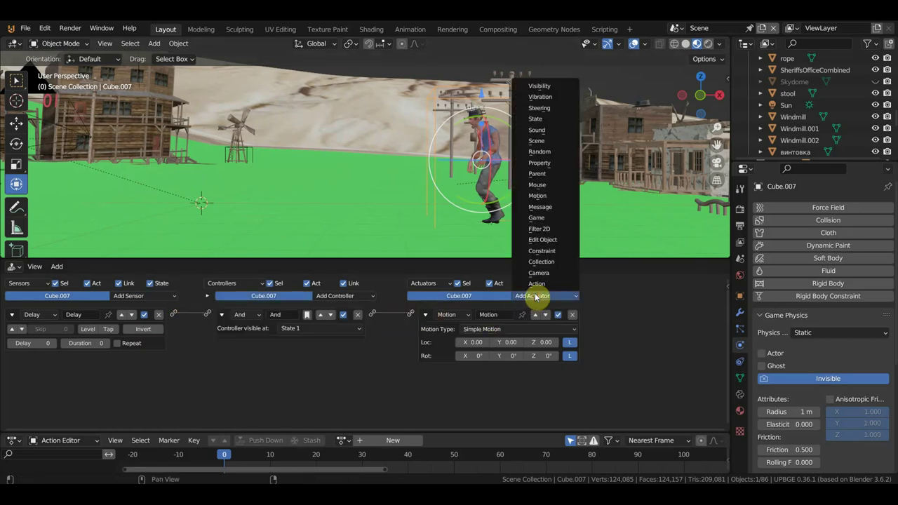
left_click(553, 243)
left_click_drag(410, 371, 373, 314)
scroll(646, 350, "down", 1)
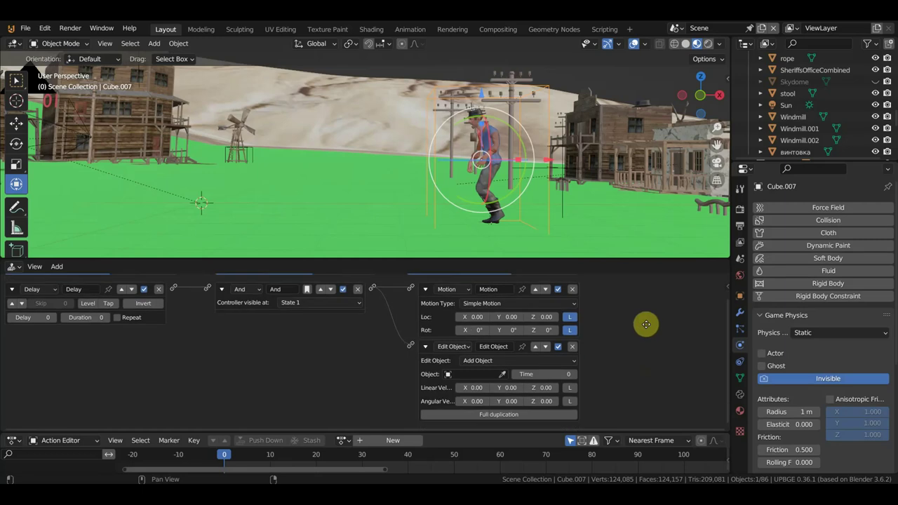
left_click(503, 362)
left_click(495, 404)
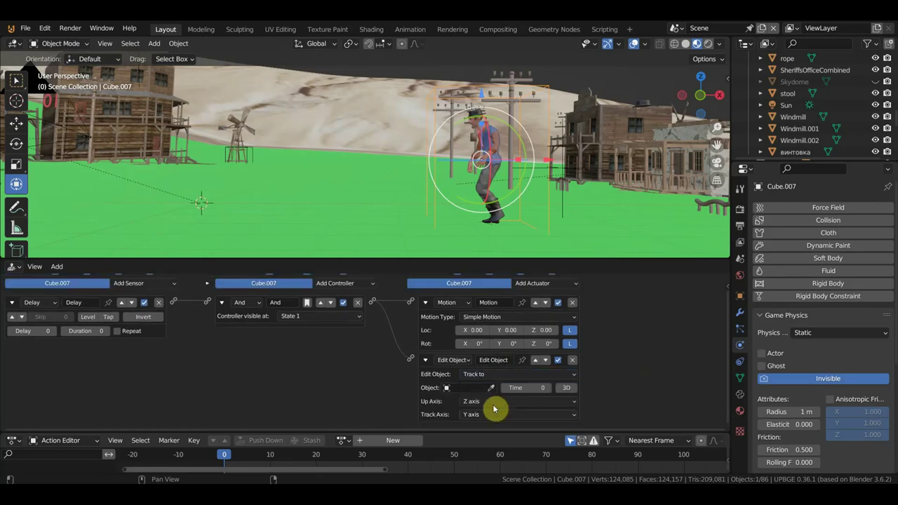
left_click(491, 388)
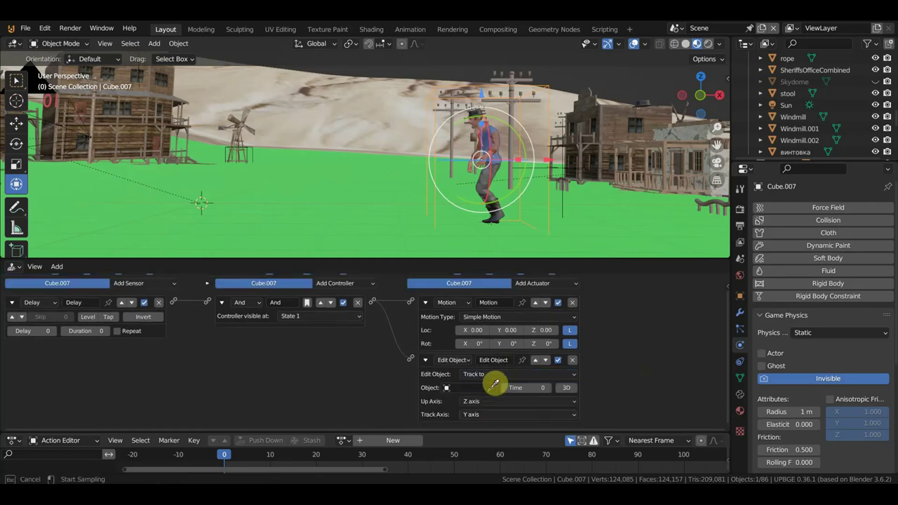
left_click(567, 214)
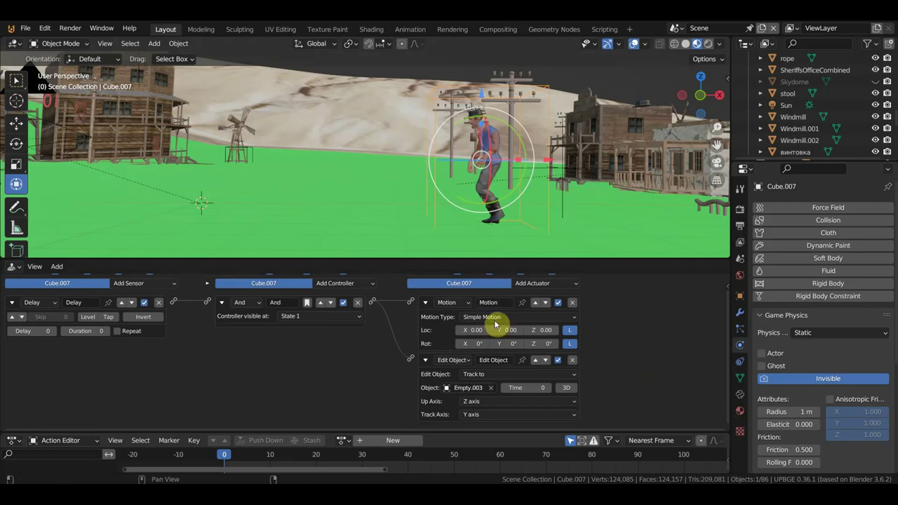
key("Home")
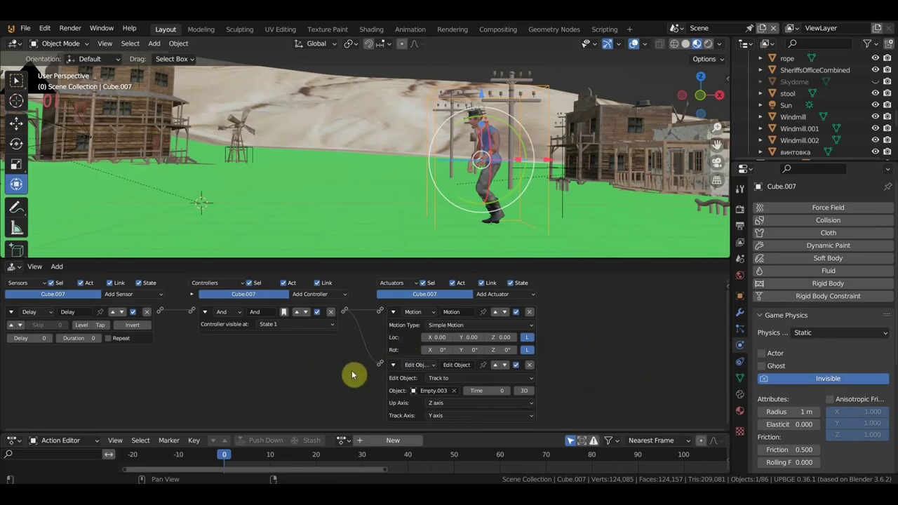
Add Delay.001 linked to a new Edit Object actuator, and connect And.001 to the Motion actuator.
left_click(137, 295)
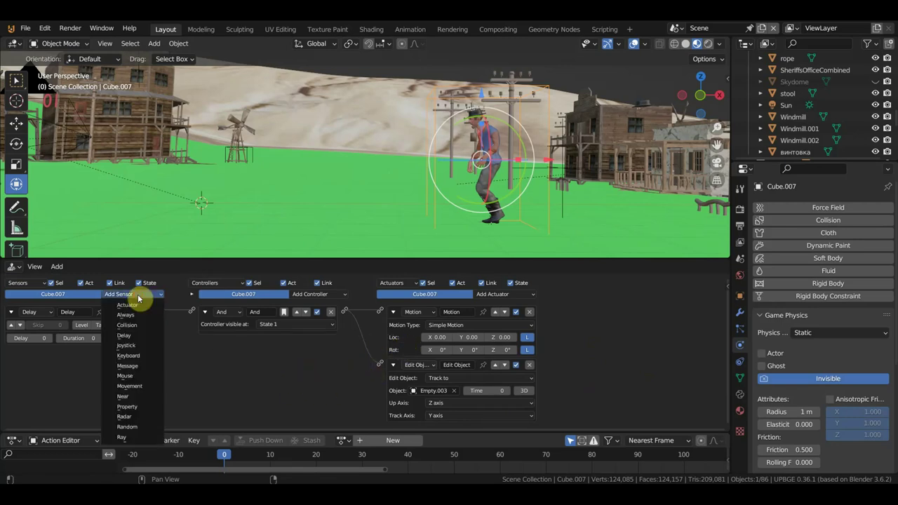
left_click(132, 335)
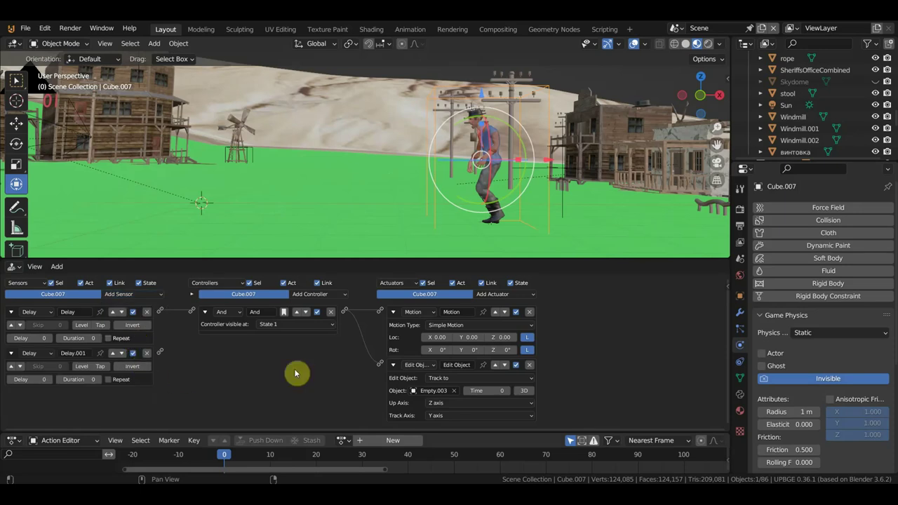
left_click(499, 295)
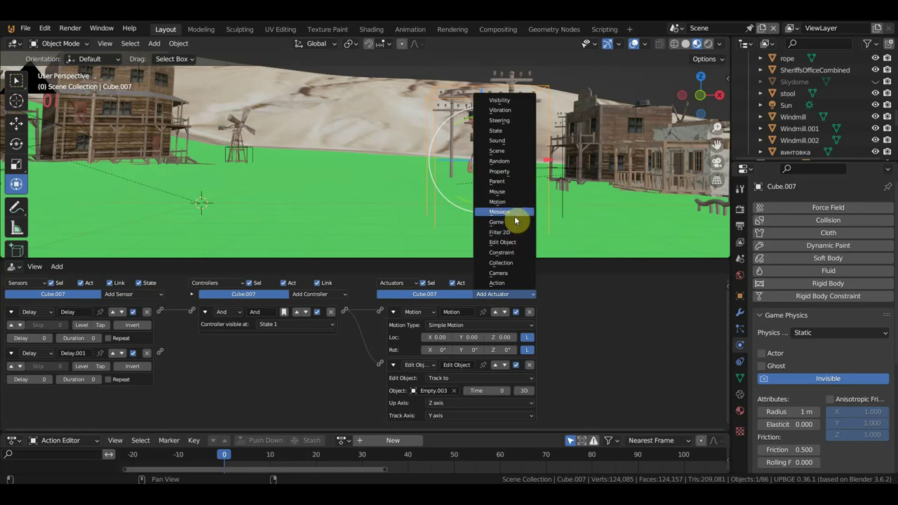
left_click(515, 243)
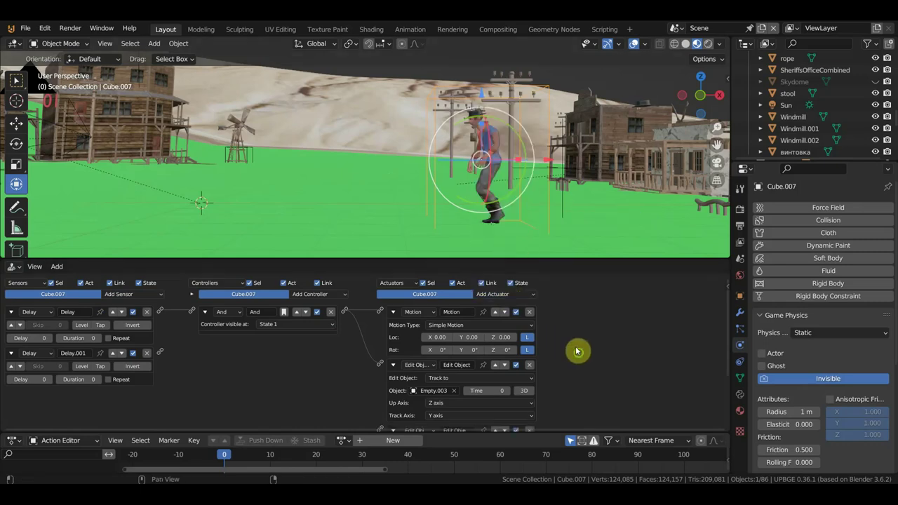
scroll(576, 344, "down", 2)
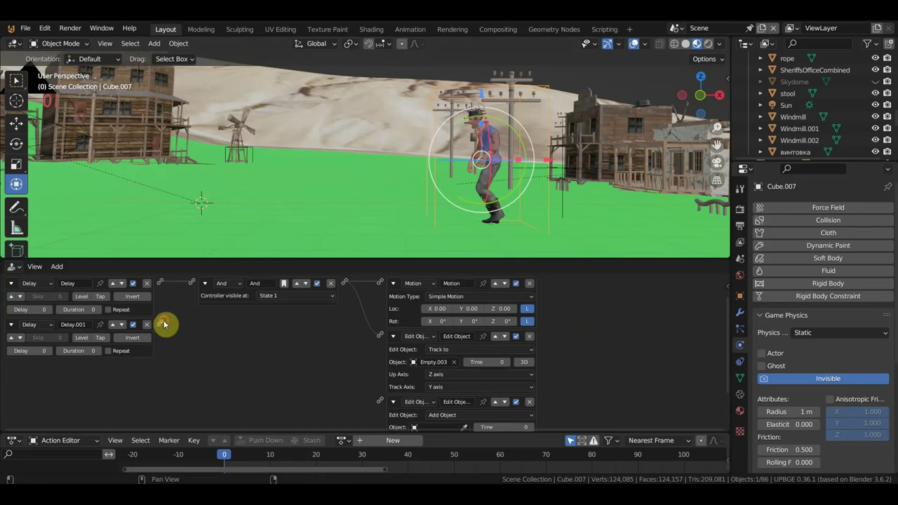
left_click_drag(161, 324, 379, 401)
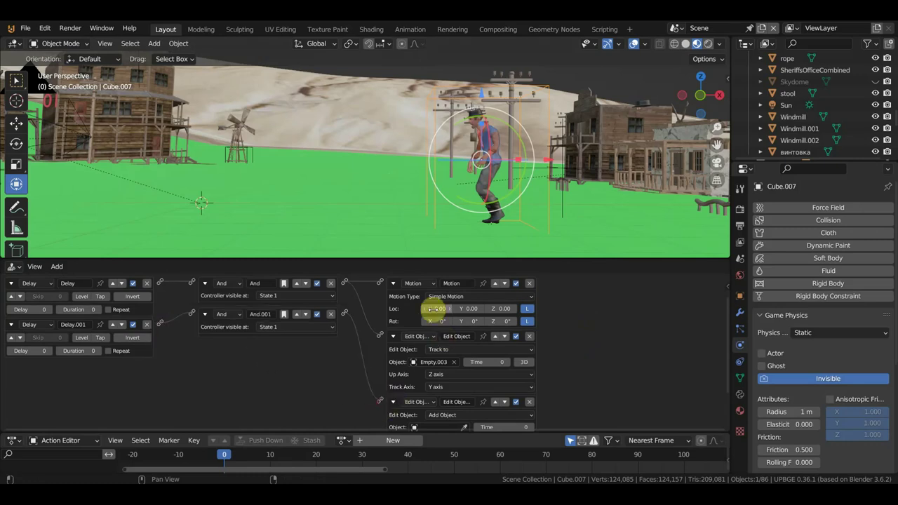
scroll(351, 358, "up", 2)
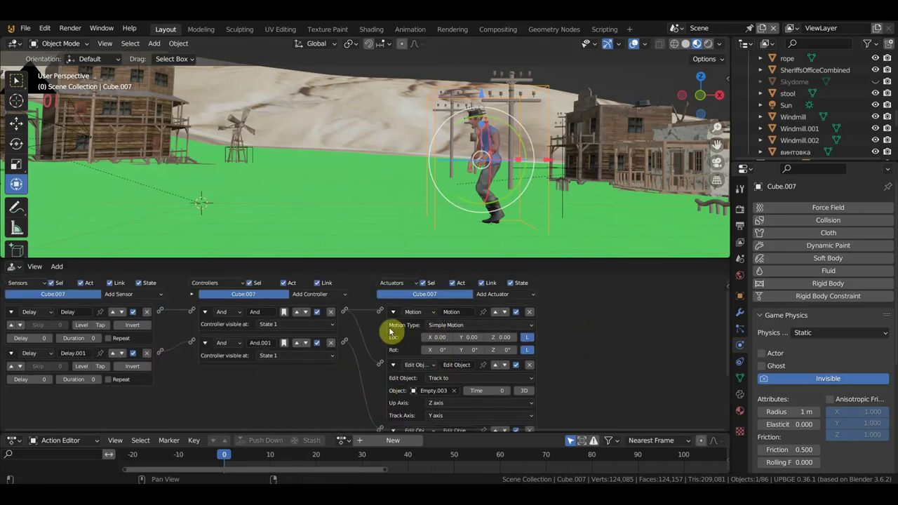
left_click_drag(345, 345, 384, 318)
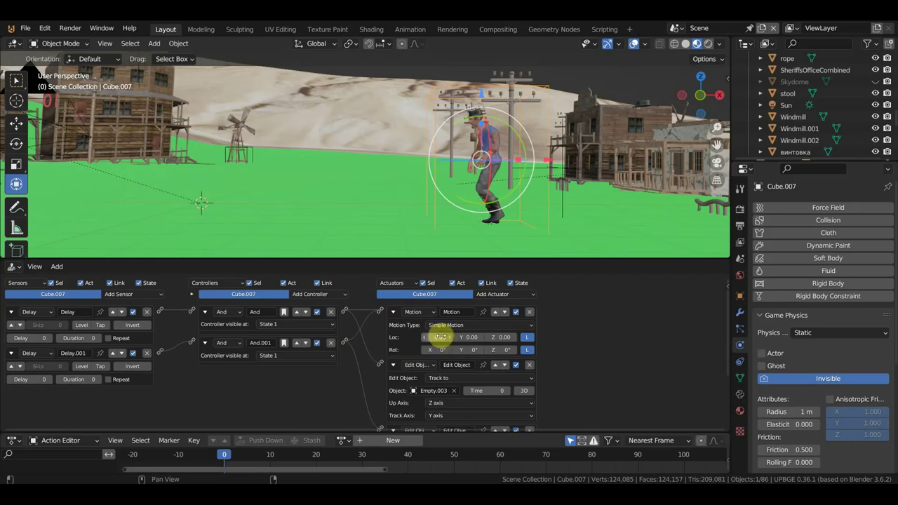
Show the N sidebar and test moving the cube along X.
middle_click_drag(565, 381, 570, 344)
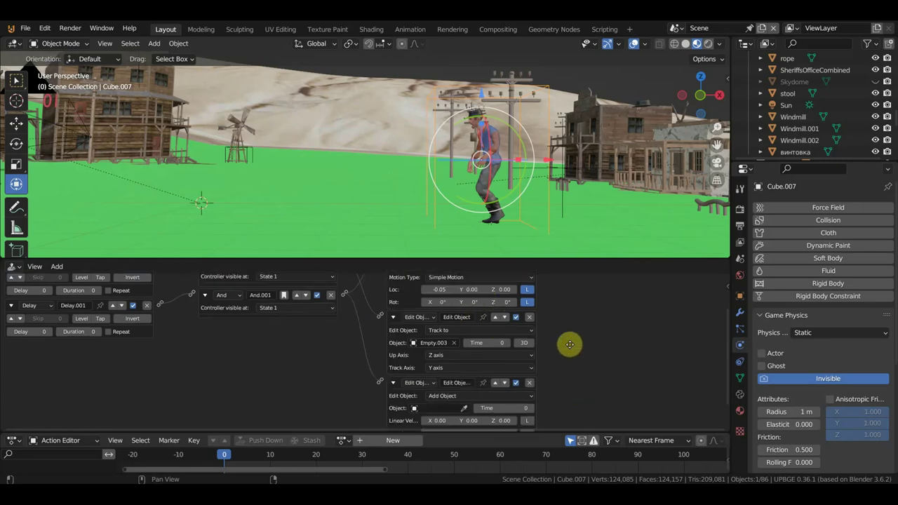
middle_click_drag(562, 200, 567, 187)
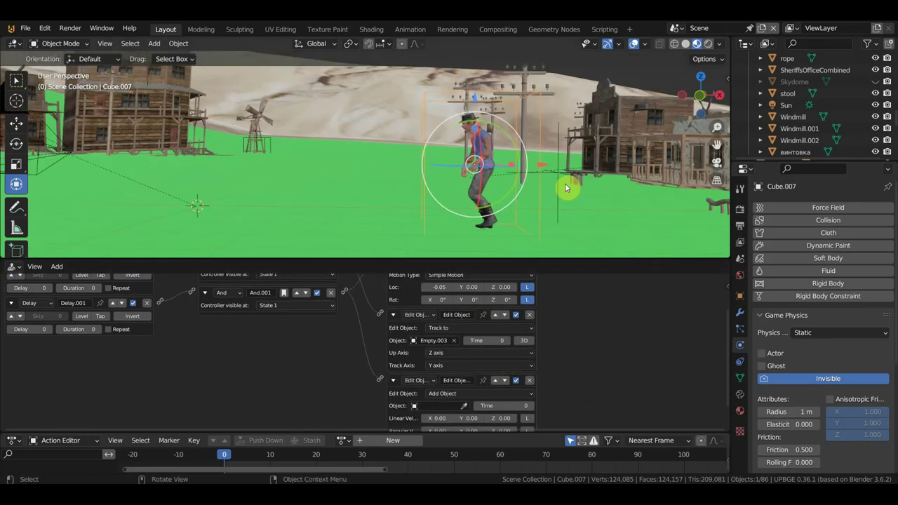
key("n")
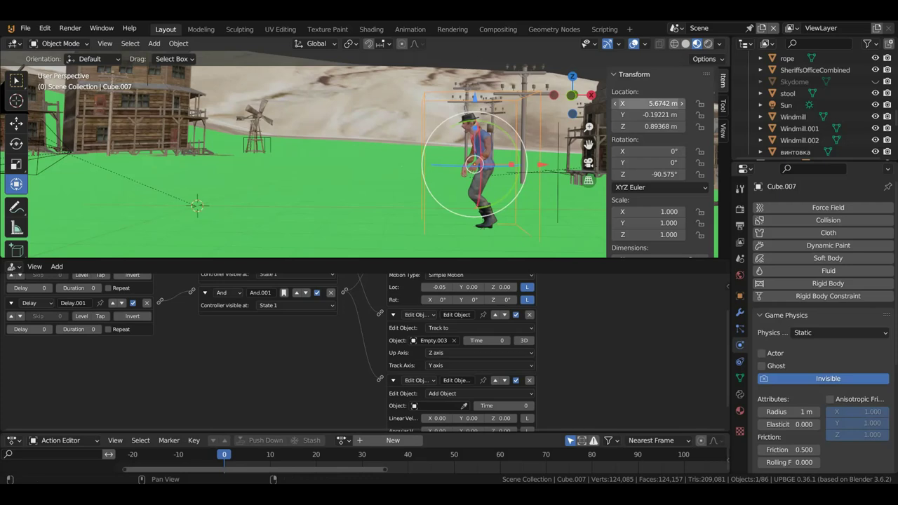
mouse_move(646, 103)
left_mouse_down()
mouse_move(632, 104)
mouse_move(658, 102)
left_mouse_up()
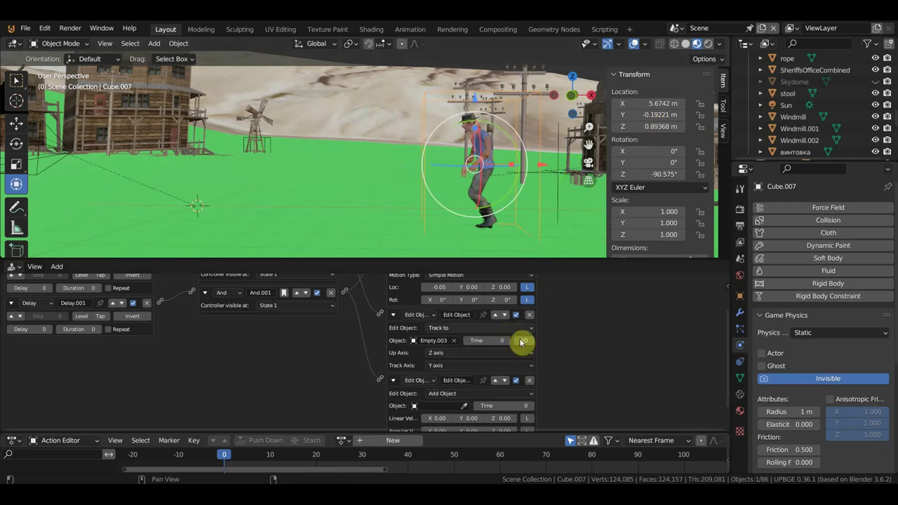
Make the Add Object actuator spawn Empty.002, picked from the scene.
scroll(547, 348, "down", 1)
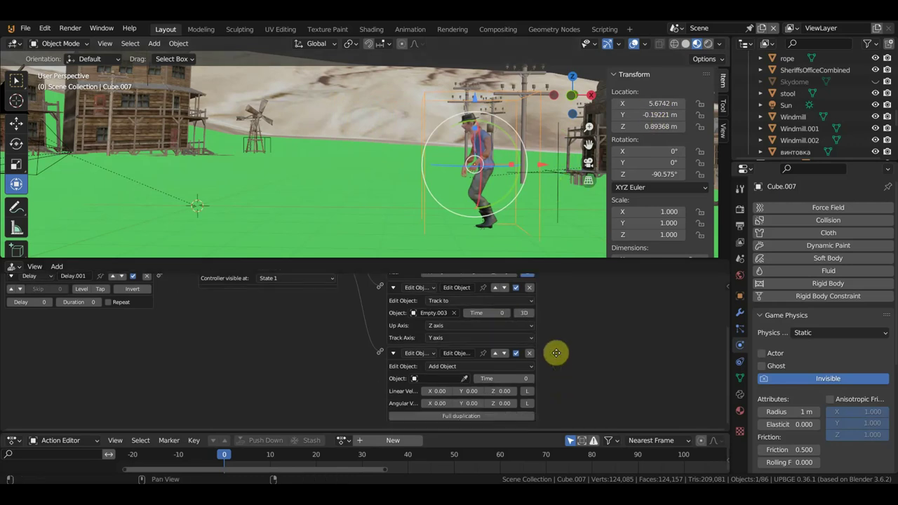
left_click(465, 379)
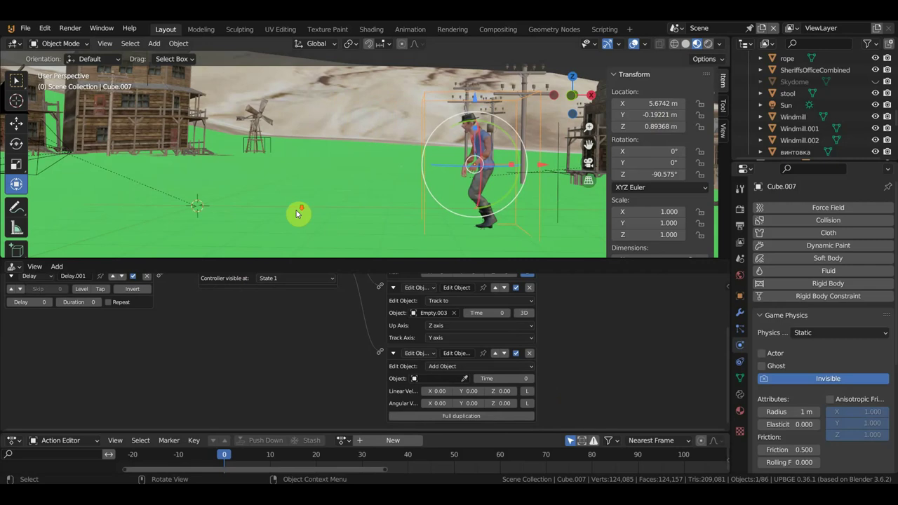
scroll(296, 207, "down", 3)
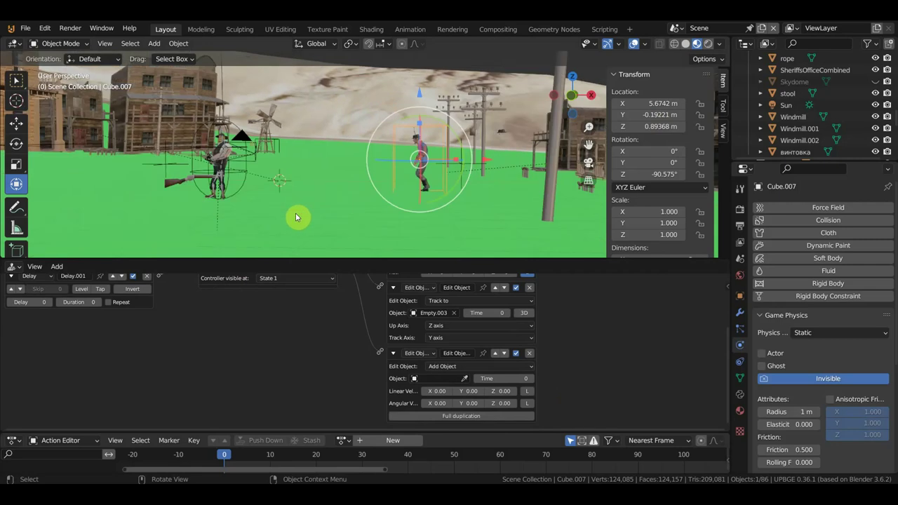
left_click(466, 379)
left_click(167, 170)
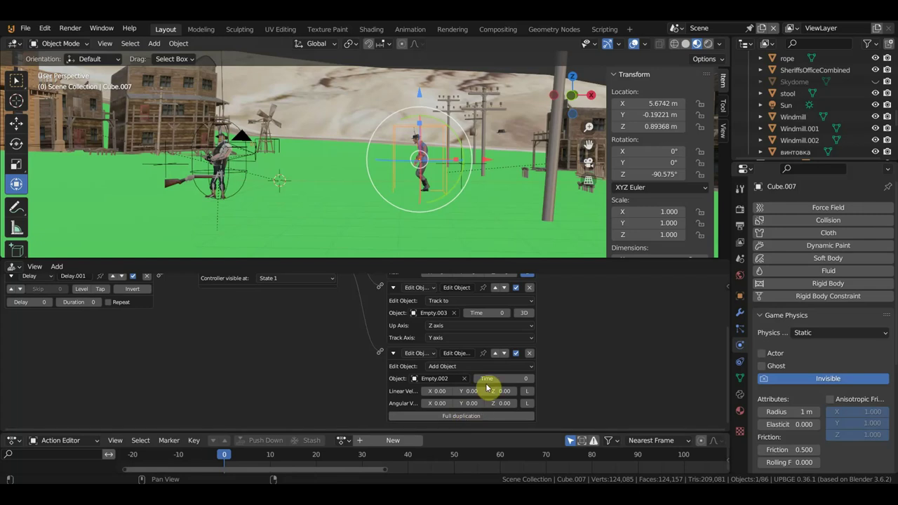
Change the Track to actuator's track axis from Y to -X.
left_click(460, 337)
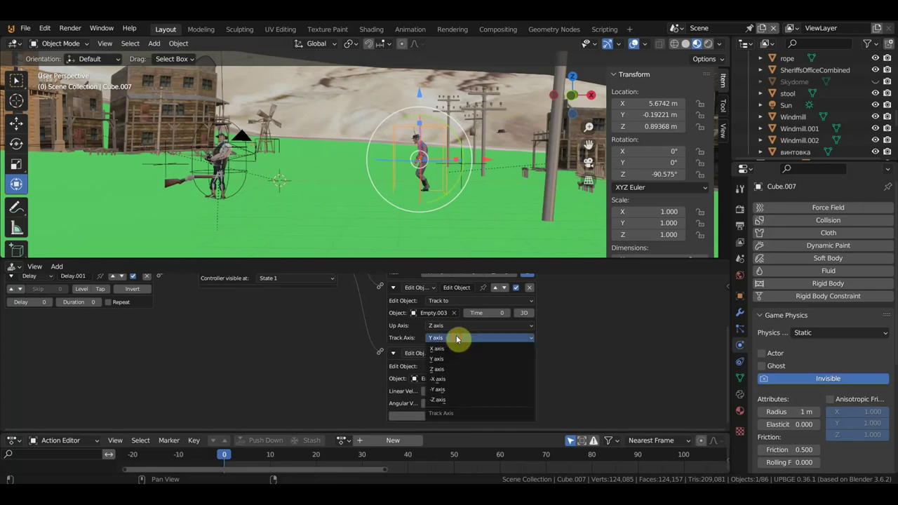
left_click(455, 379)
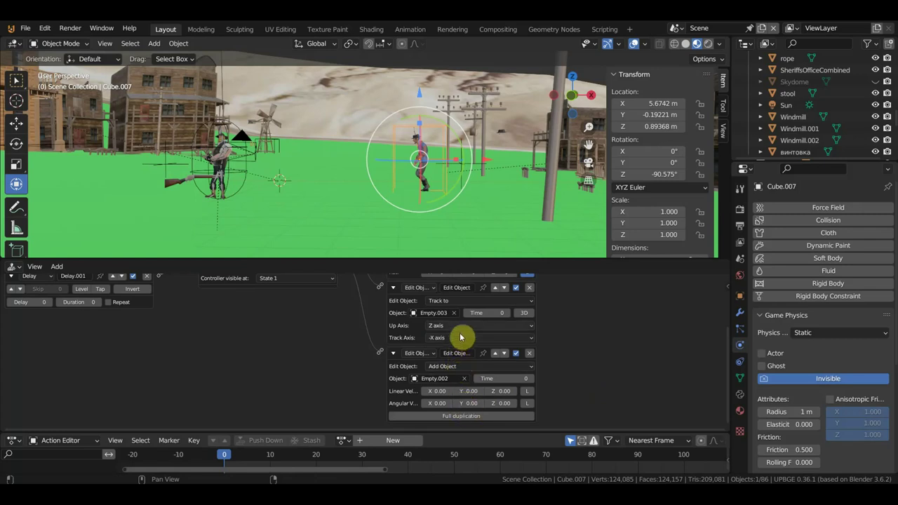
scroll(557, 336, "up", 2)
scroll(558, 372, "up", 3)
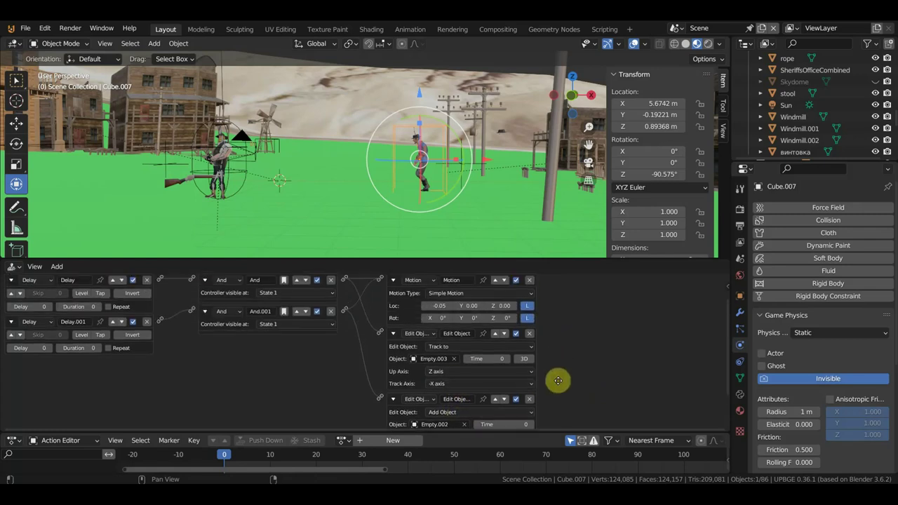
Set the second Edit Object actuator to Track to along -X, then test-run the game.
scroll(556, 393, "down", 5)
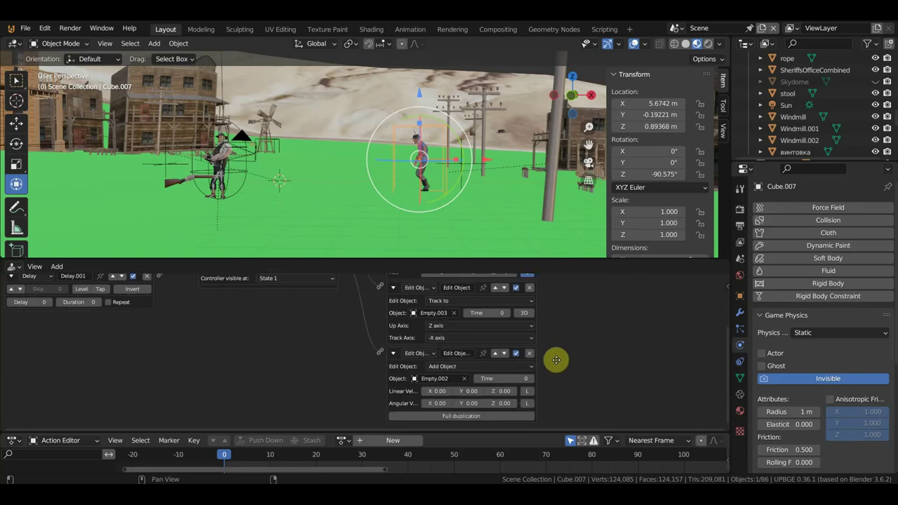
left_click(464, 368)
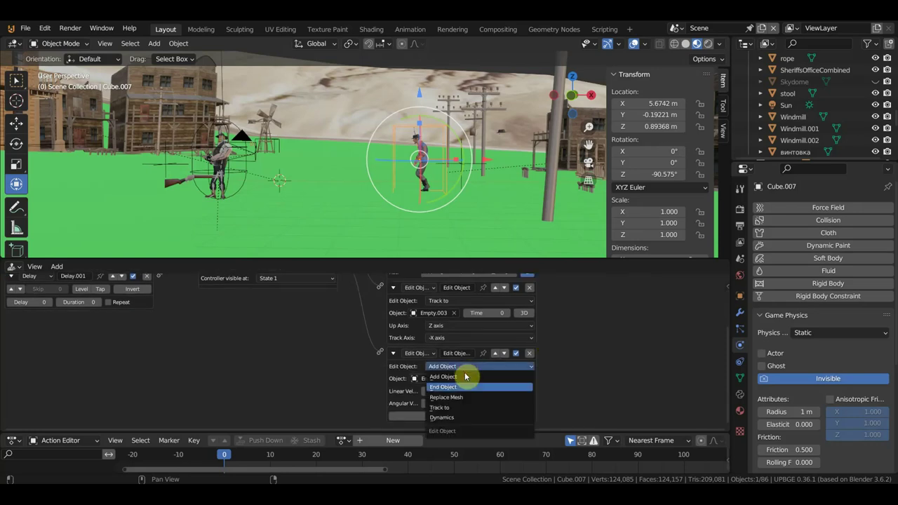
left_click(457, 407)
left_click(448, 415)
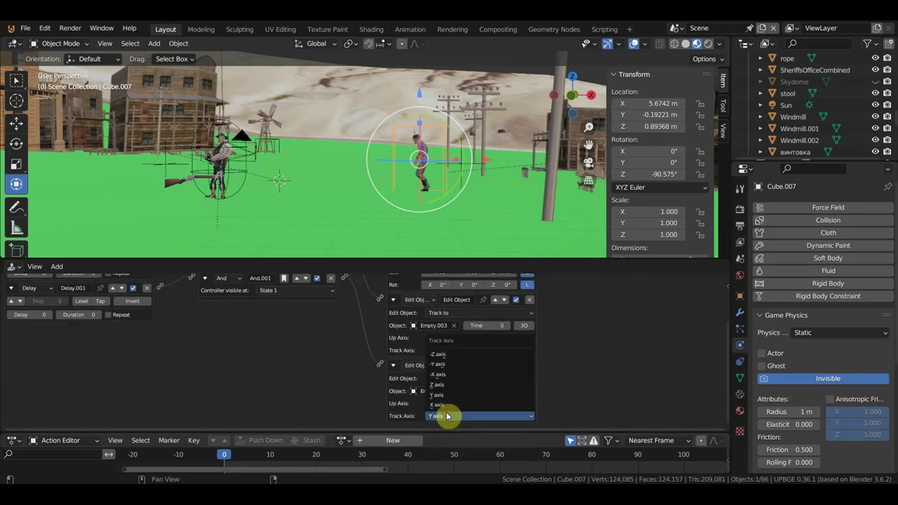
left_click(450, 374)
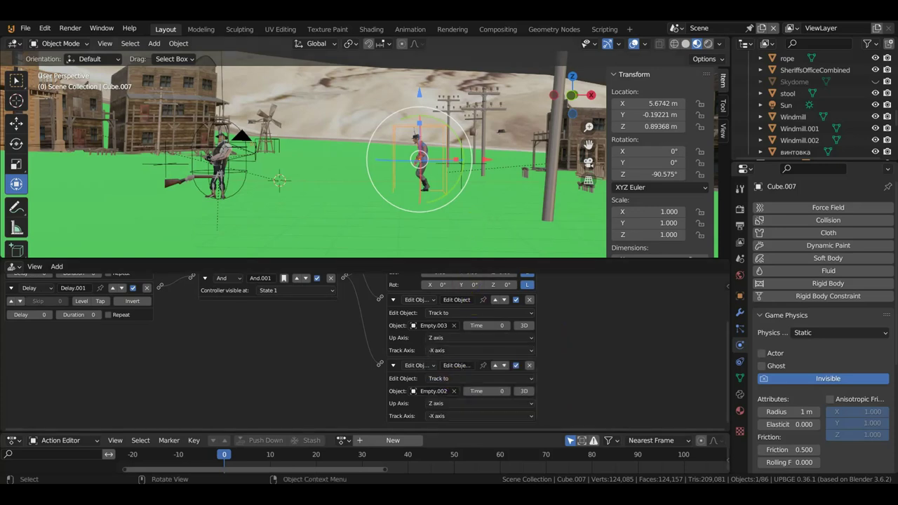
key("p")
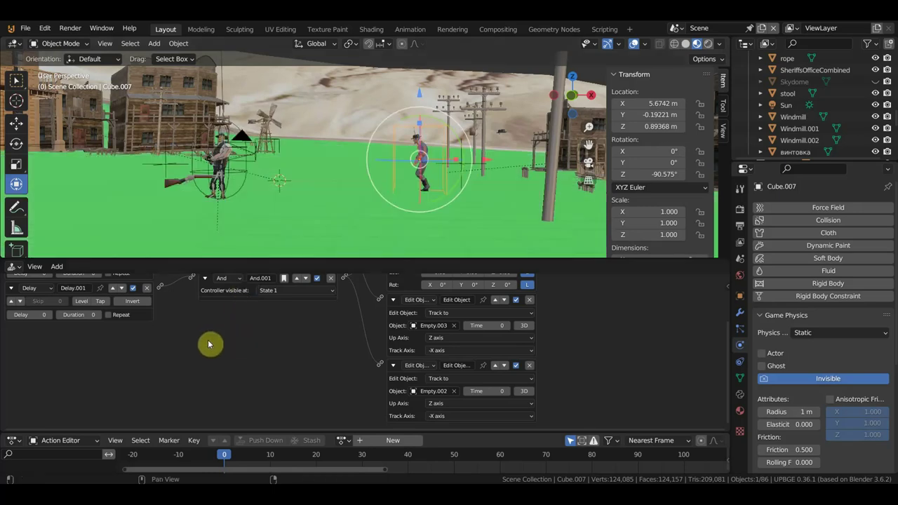
Add a third Delay sensor, Delay.002, and hide the viewport sidebar.
scroll(187, 342, "up", 3)
left_click(133, 292)
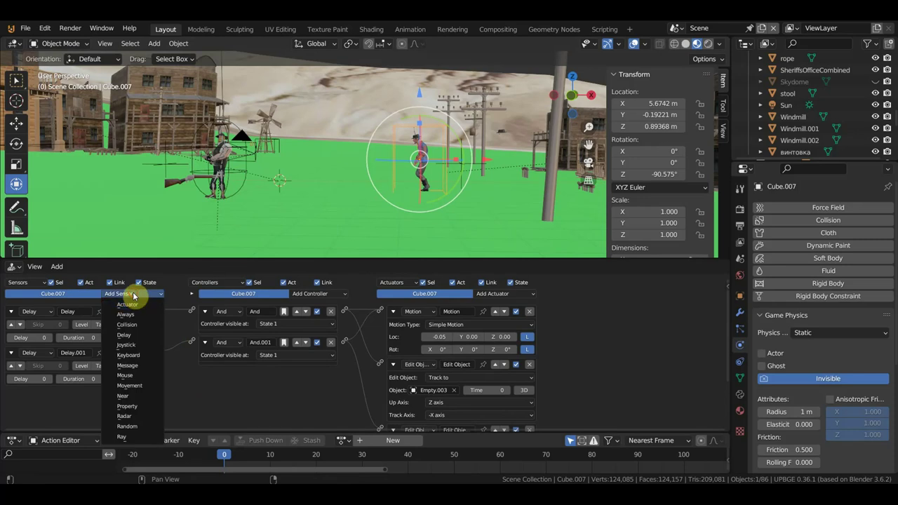
left_click(139, 334)
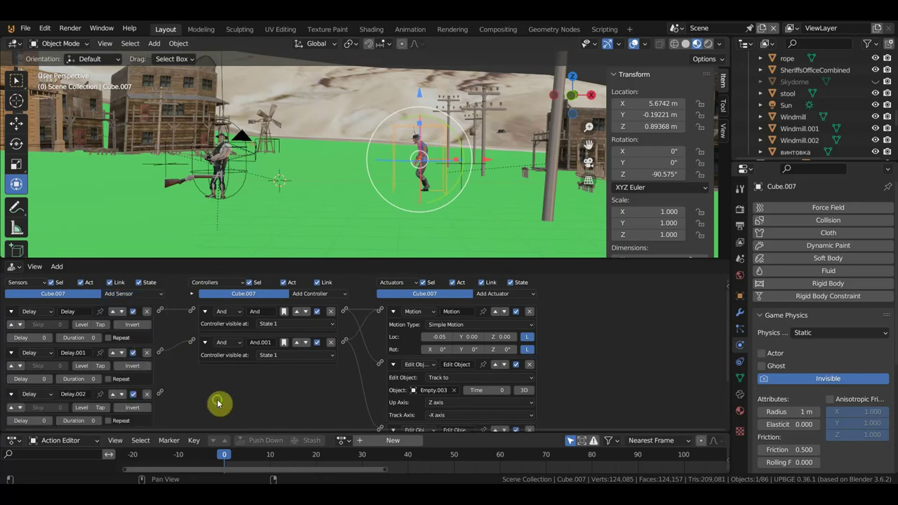
middle_click_drag(220, 401, 228, 312)
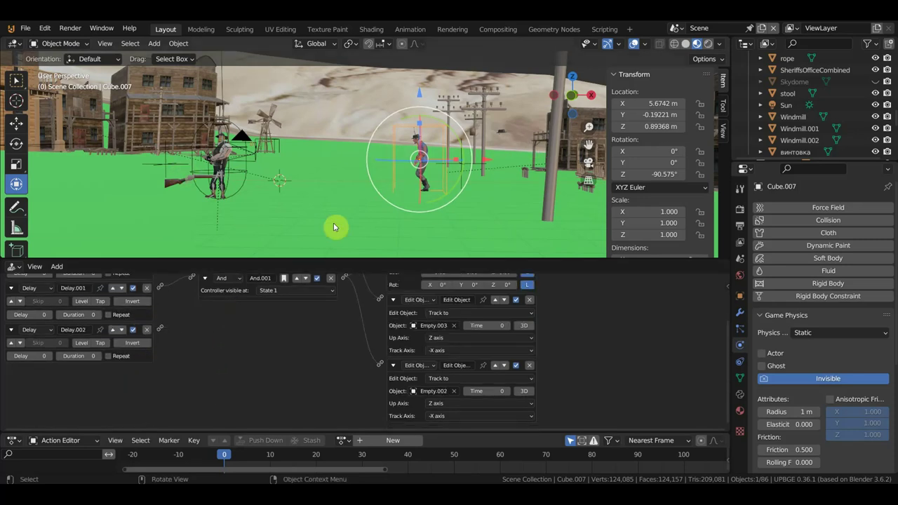
key("n")
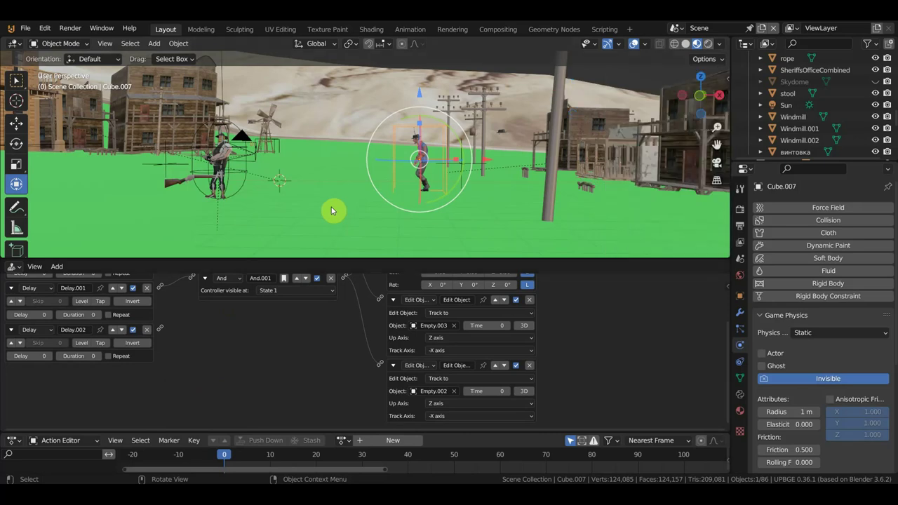
scroll(357, 358, "down", 1)
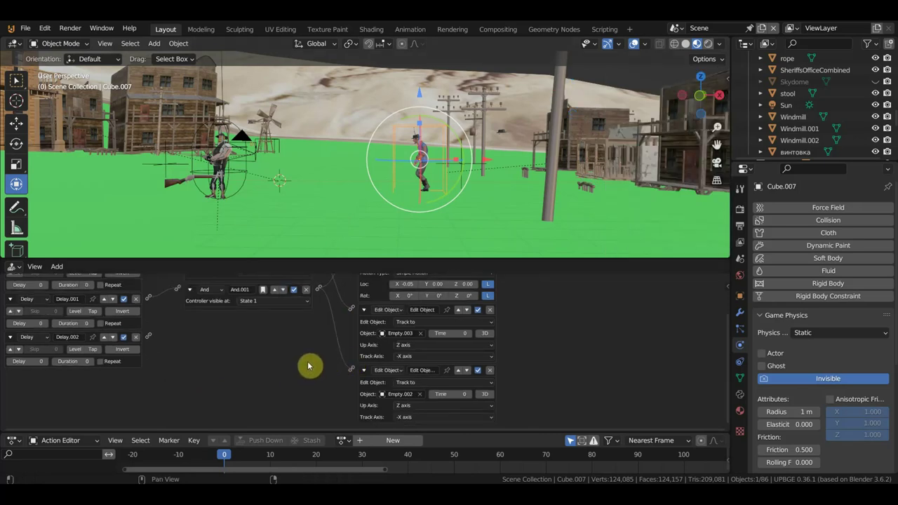
Enlarge the logic editor and add a State actuator wired from Delay.002, then set its state.
middle_click_drag(517, 317, 517, 353)
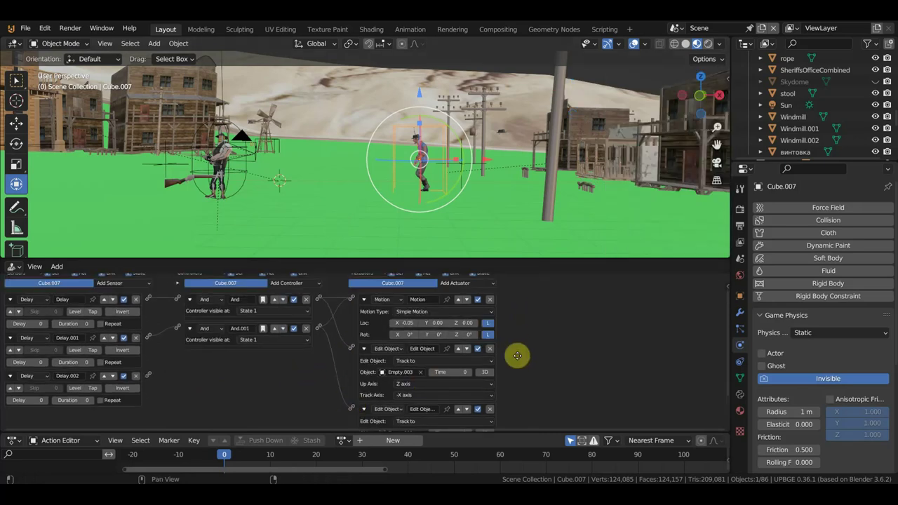
left_click_drag(562, 258, 566, 194)
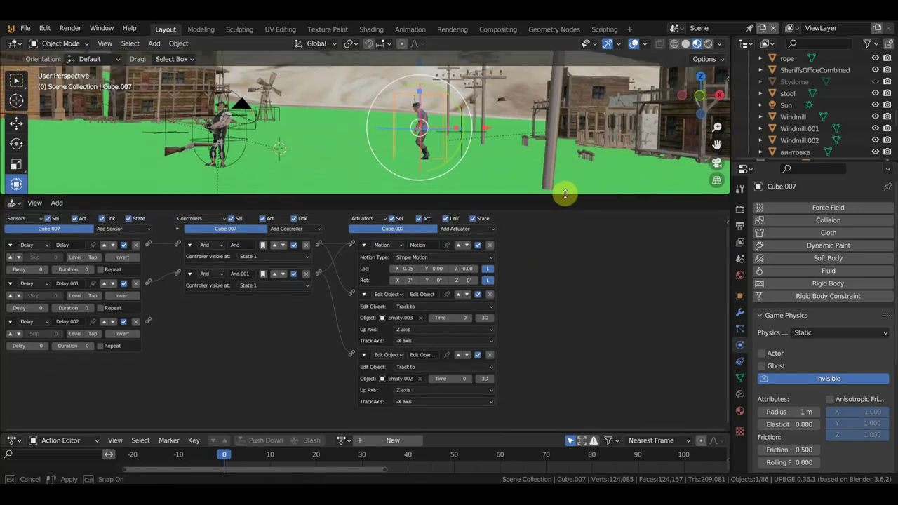
left_click(469, 229)
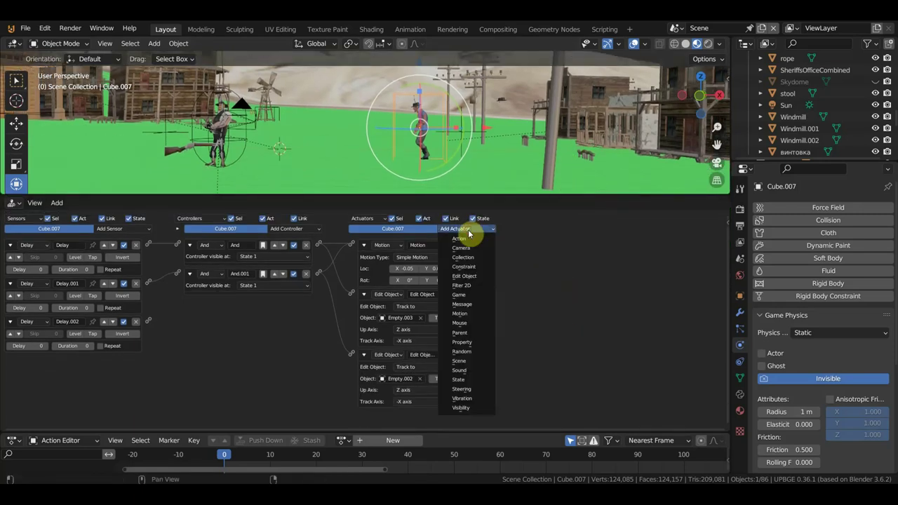
left_click(477, 383)
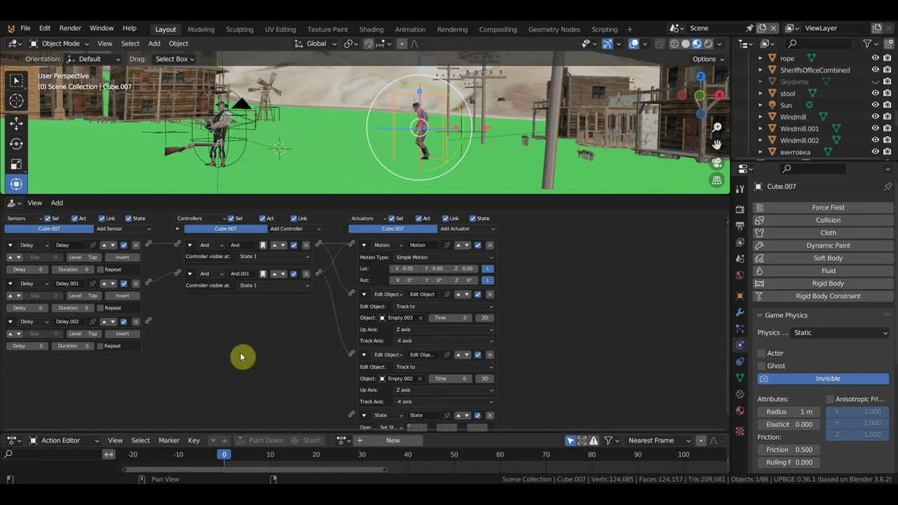
scroll(184, 351, "down", 1)
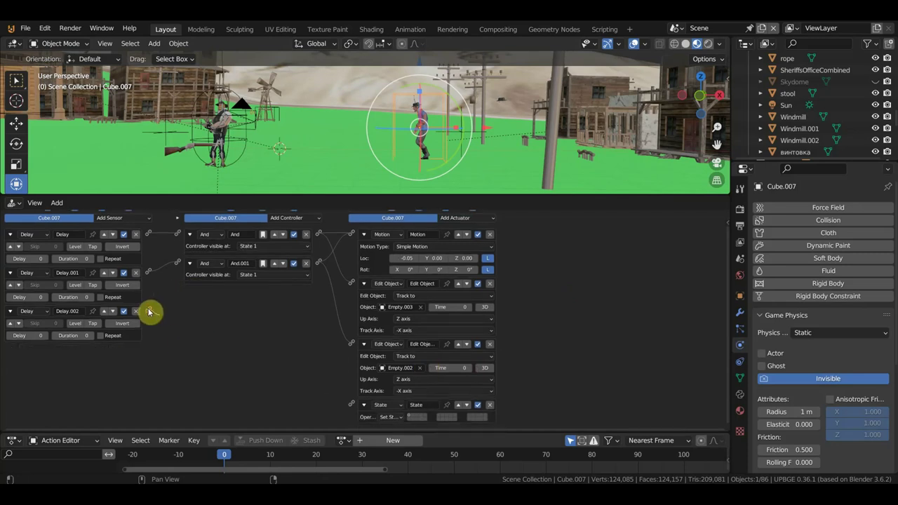
left_click_drag(148, 311, 356, 406)
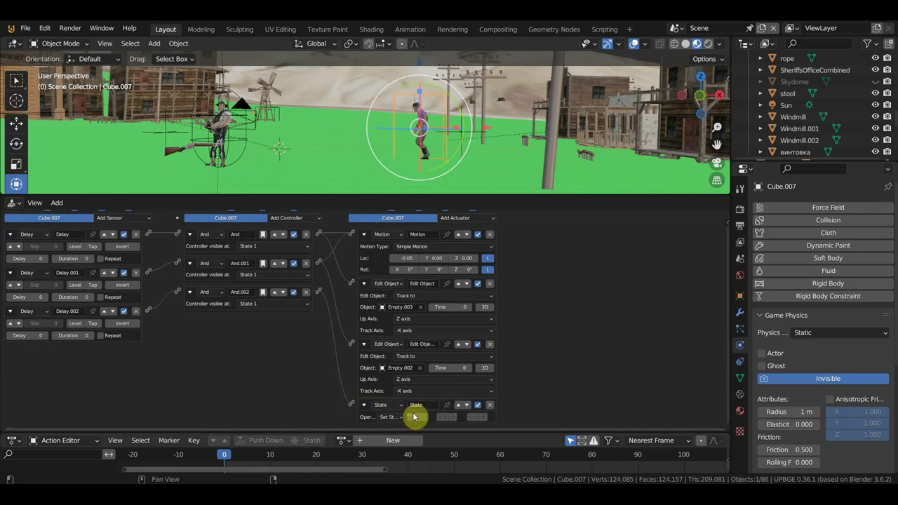
left_click(411, 414)
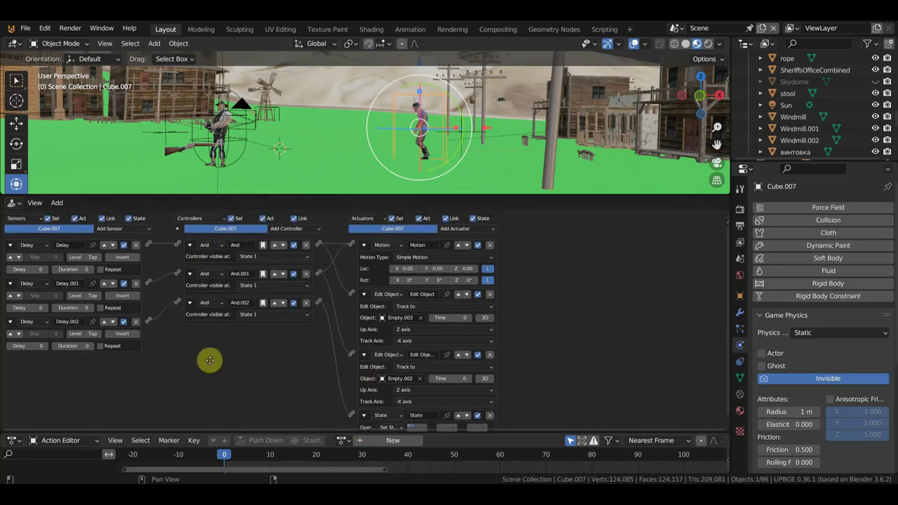
scroll(210, 334, "up", 1)
left_click(177, 230)
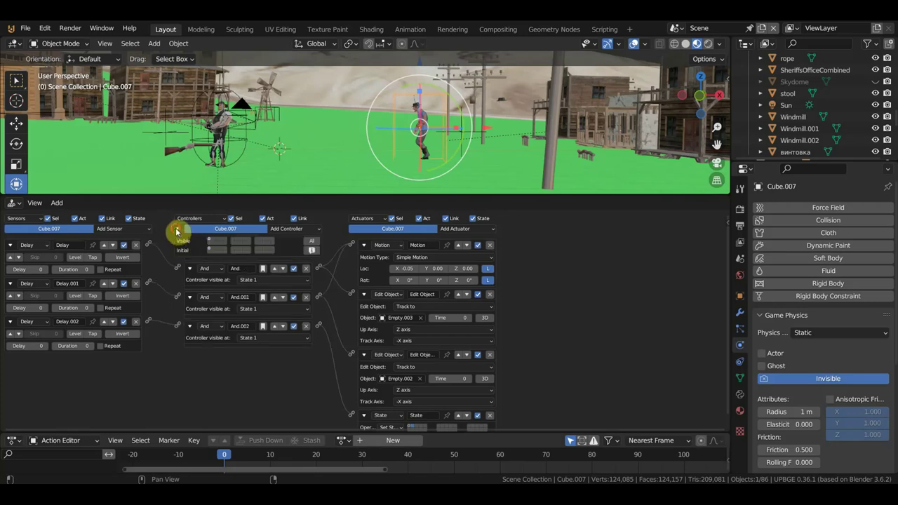
Display state 2's empty logic and toggle showing actuators from all states.
left_click(216, 240)
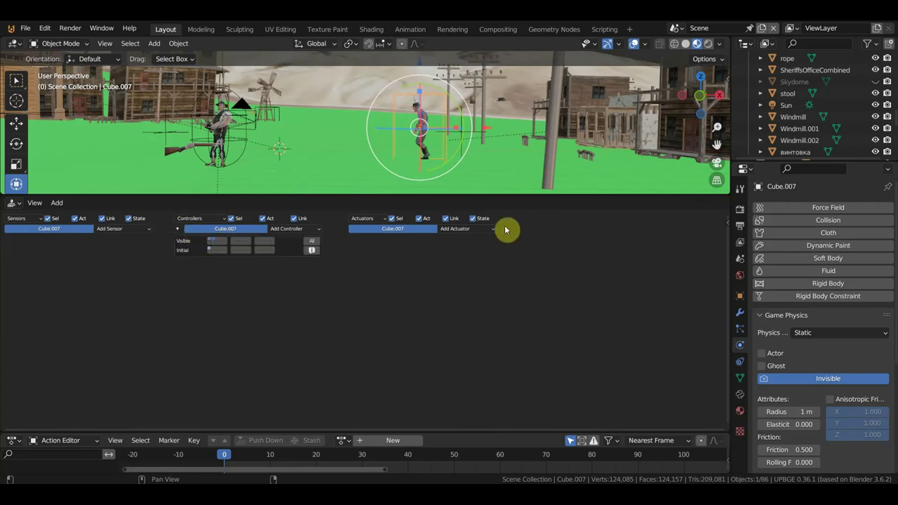
left_click(473, 218)
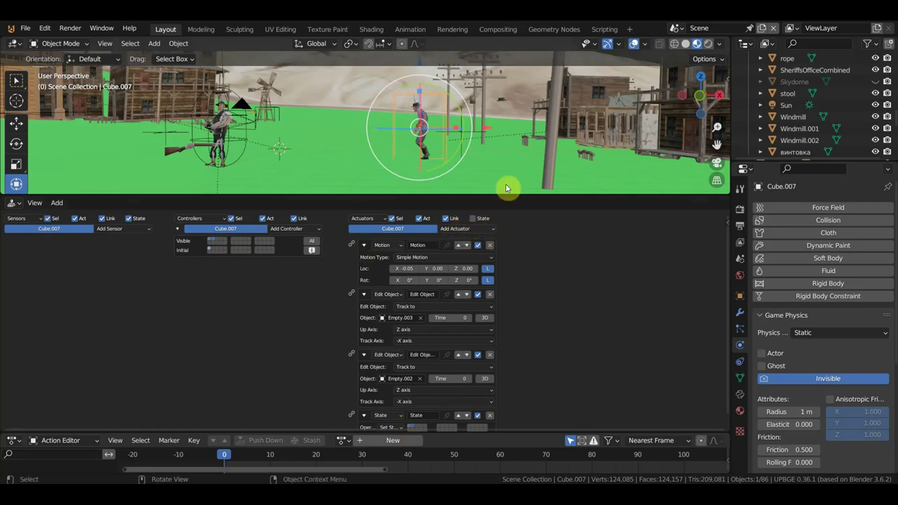
left_click(473, 219)
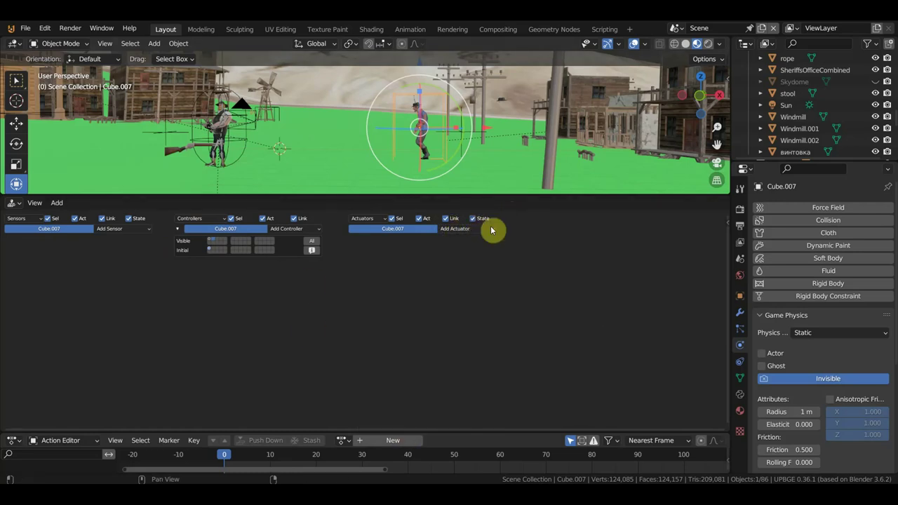
Add Delay.003 wired to a new State.001 actuator in state 2, then return to state 1.
left_click(120, 232)
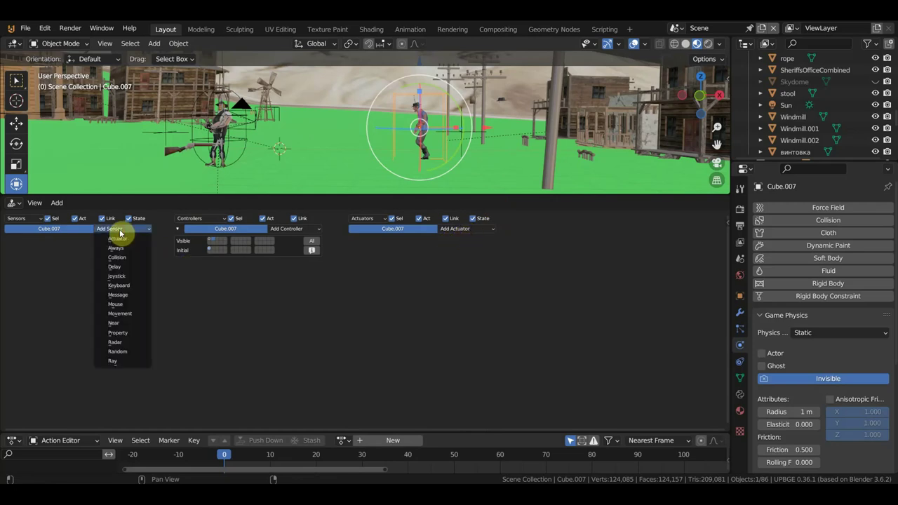
left_click(131, 266)
left_click(459, 230)
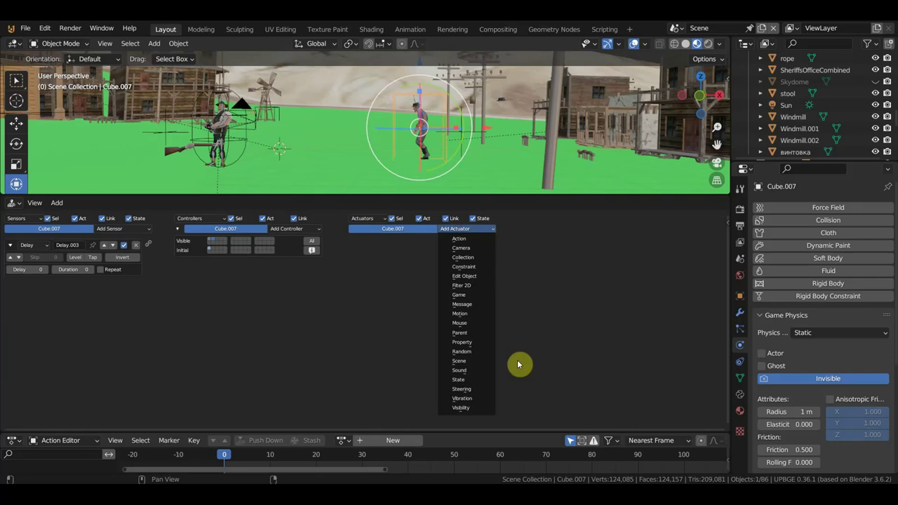
left_click(479, 379)
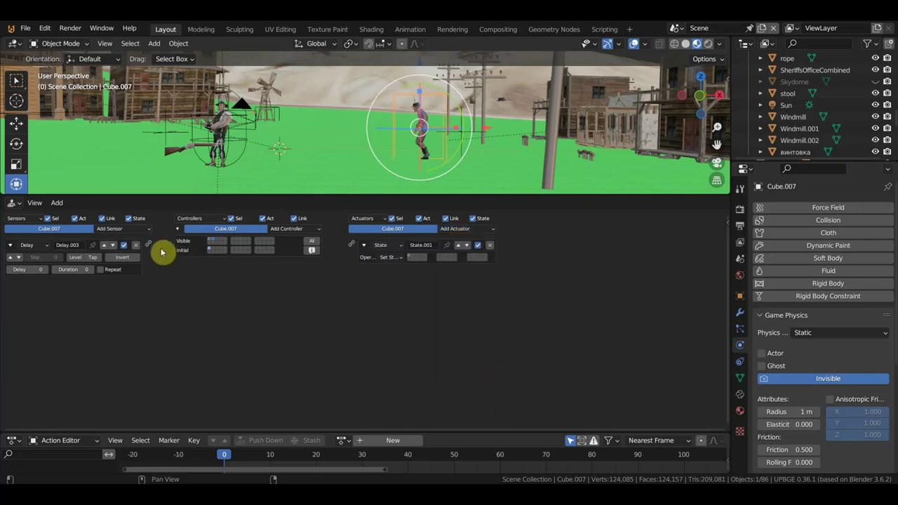
left_click_drag(149, 247, 355, 248)
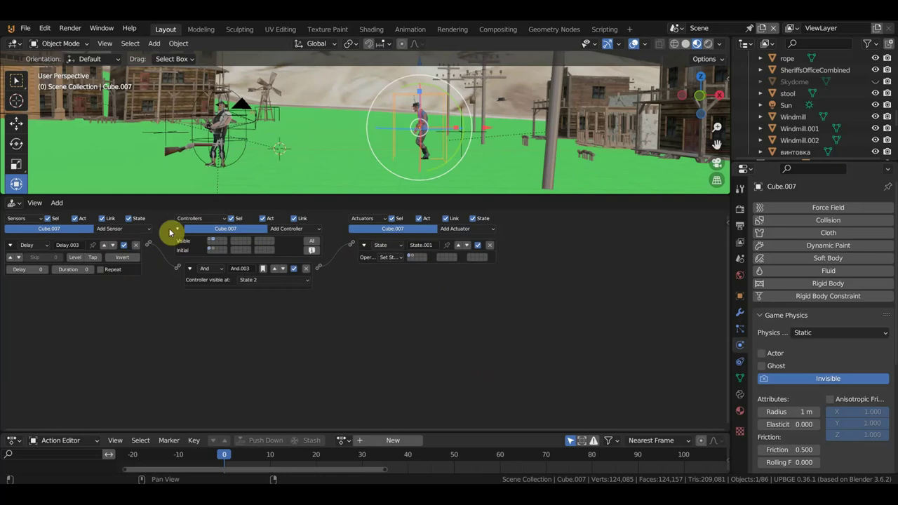
left_click(211, 240)
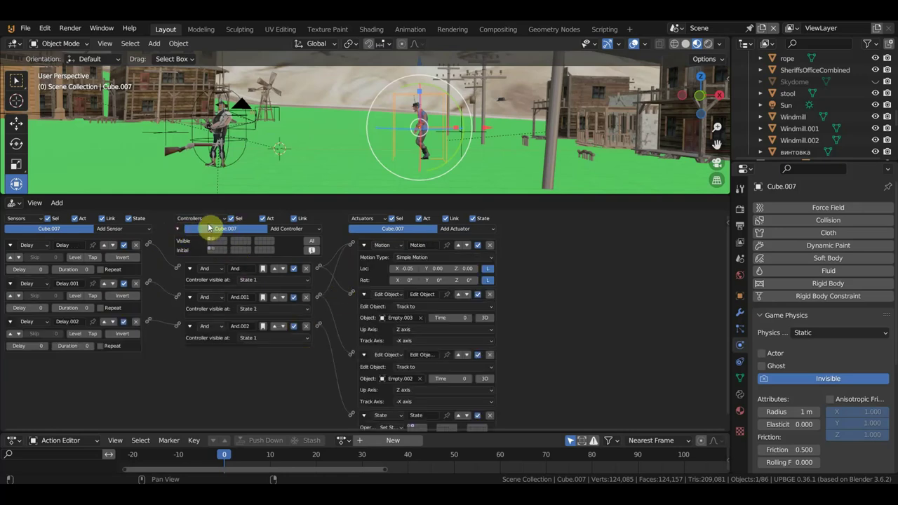
scroll(535, 371, "down", 1)
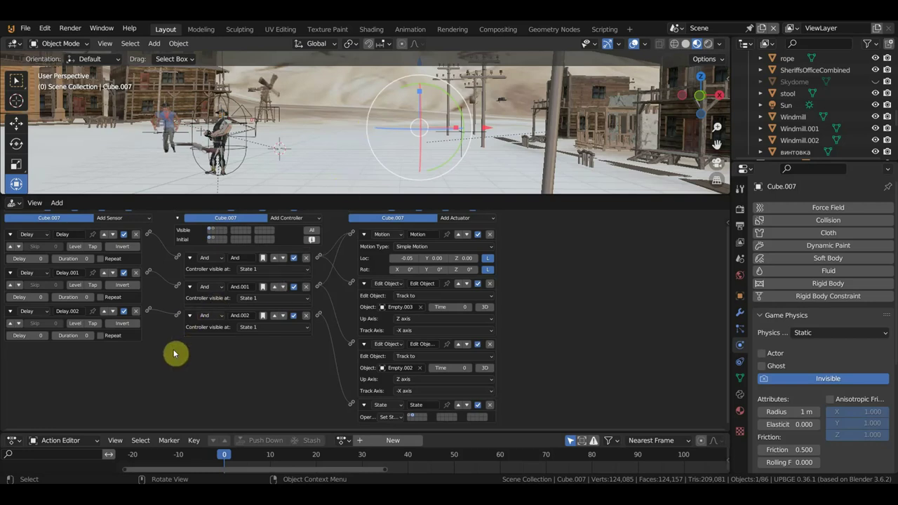
scroll(176, 355, "up", 3)
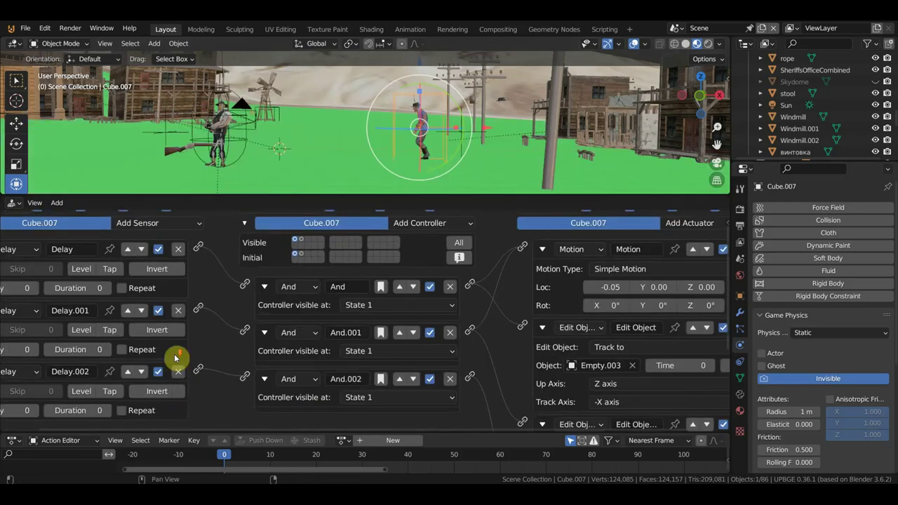
middle_click_drag(195, 345, 300, 337)
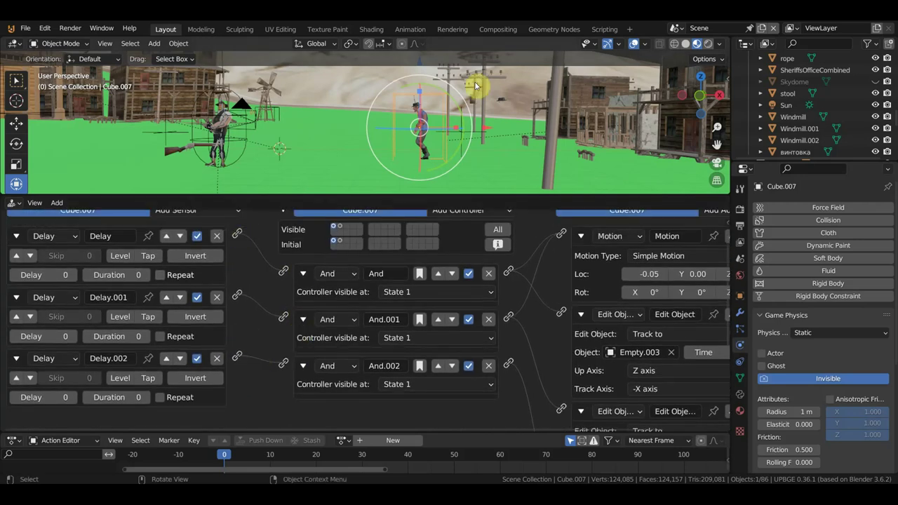
middle_click_drag(551, 405, 323, 356)
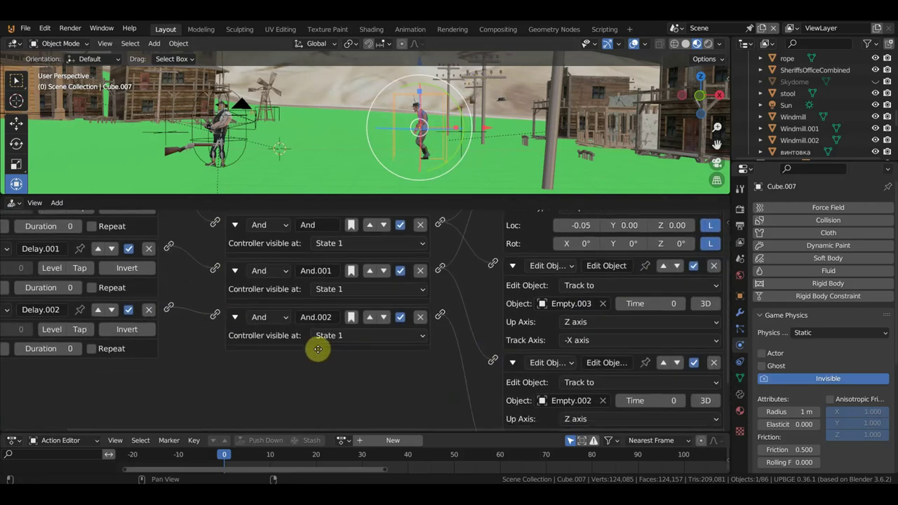
scroll(323, 355, "up", 5)
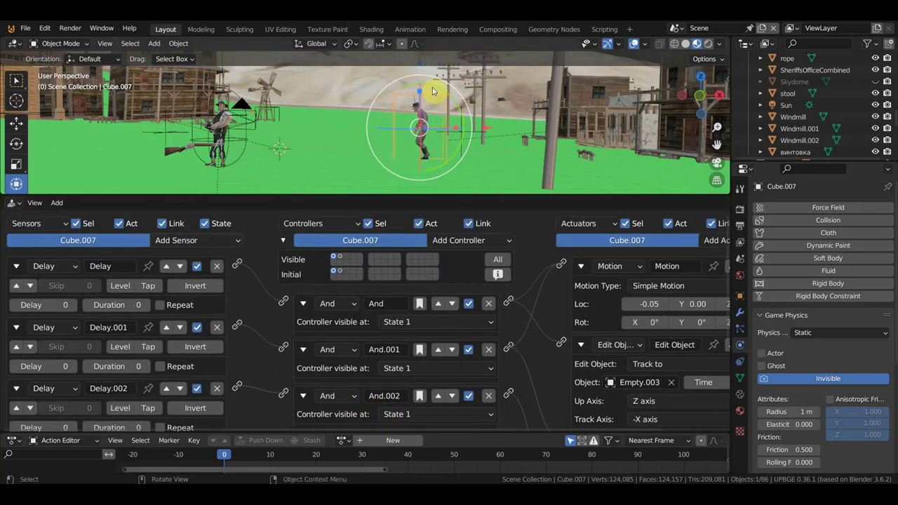
Select Armature.002 and link a new Always sensor to a new Action actuator.
left_click(414, 100)
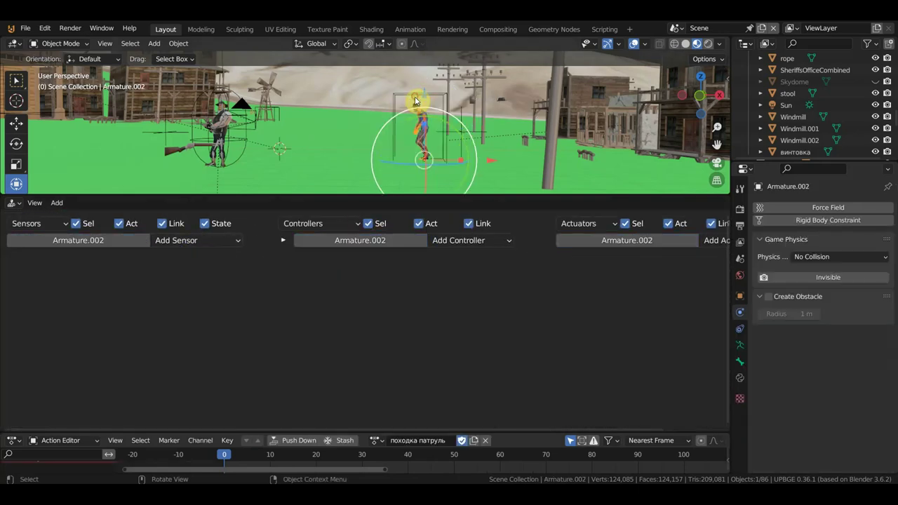
left_click(204, 243)
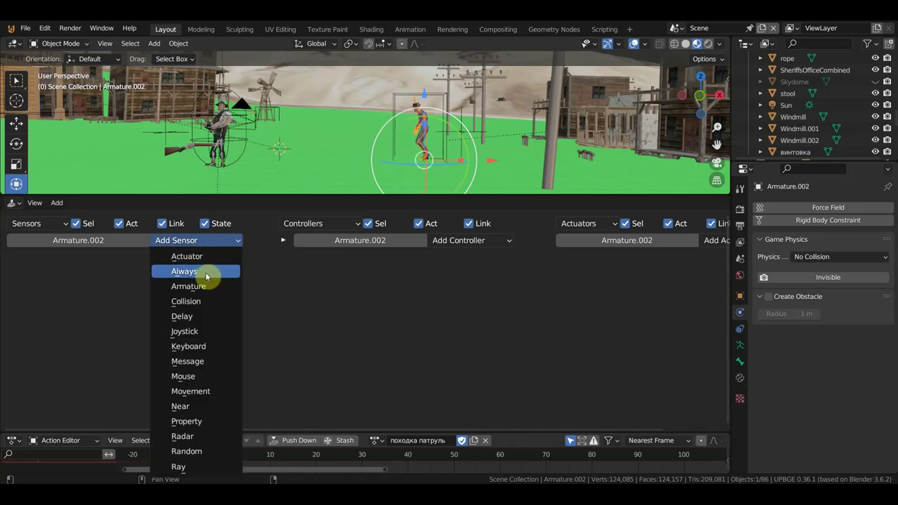
left_click(207, 274)
left_click(717, 241)
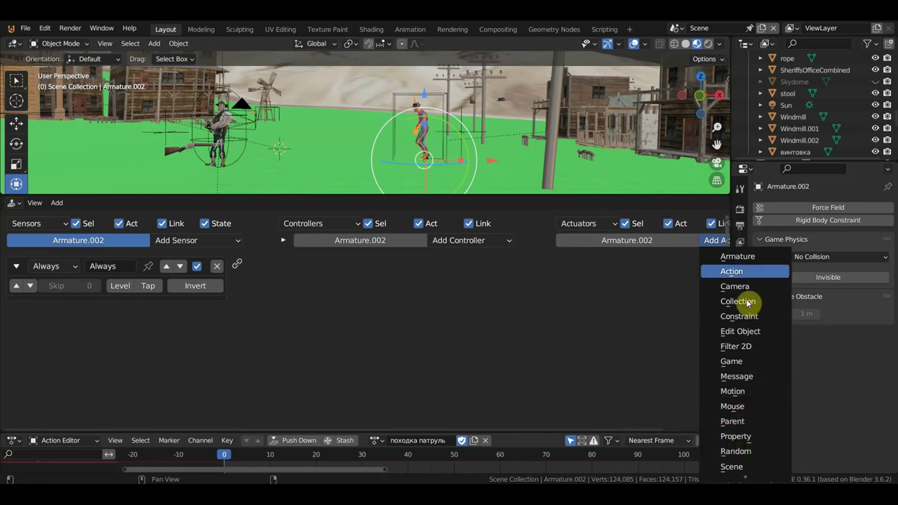
left_click(747, 272)
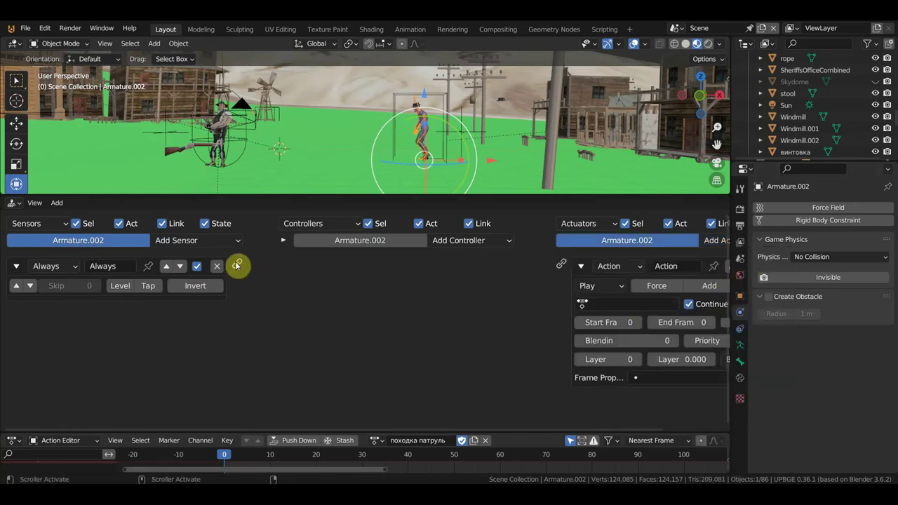
left_click_drag(237, 265, 561, 265)
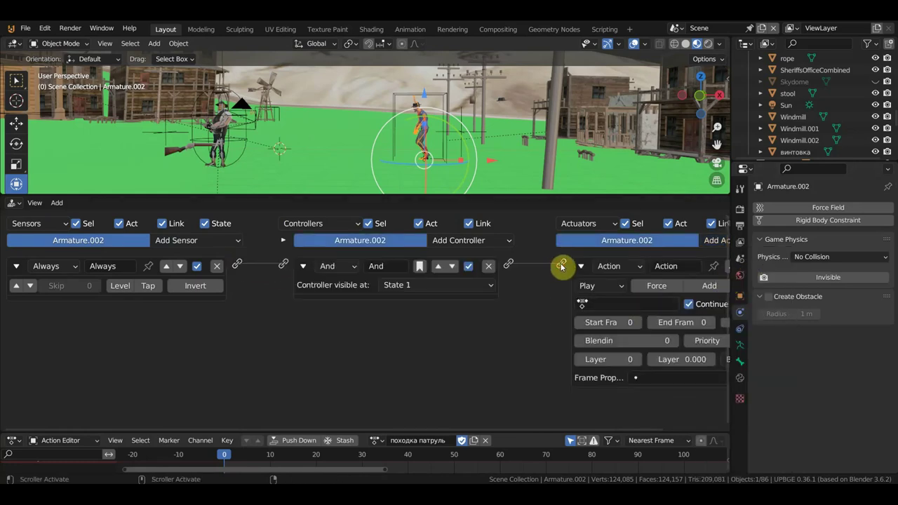
Set the Action actuator to play the 'идет место' action.
left_click(572, 297)
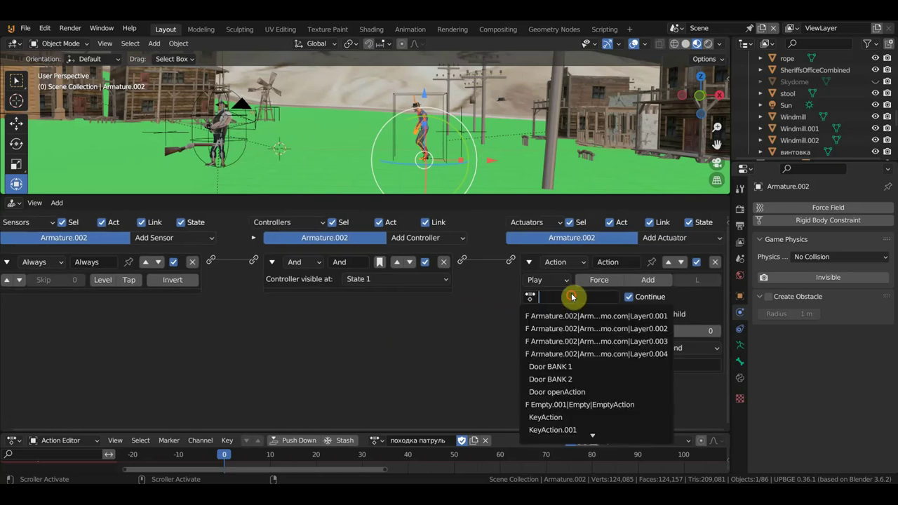
scroll(568, 375, "down", 8)
scroll(568, 372, "down", 4)
scroll(569, 379, "down", 9)
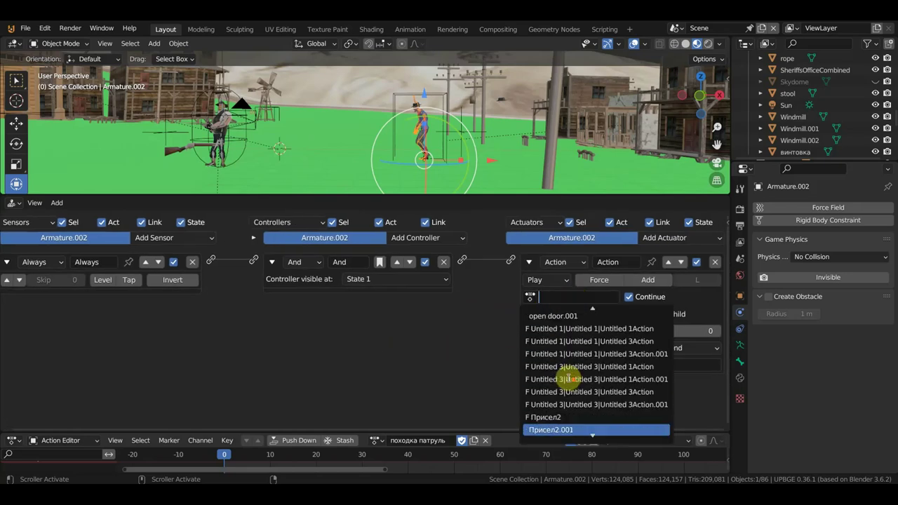
scroll(568, 379, "down", 7)
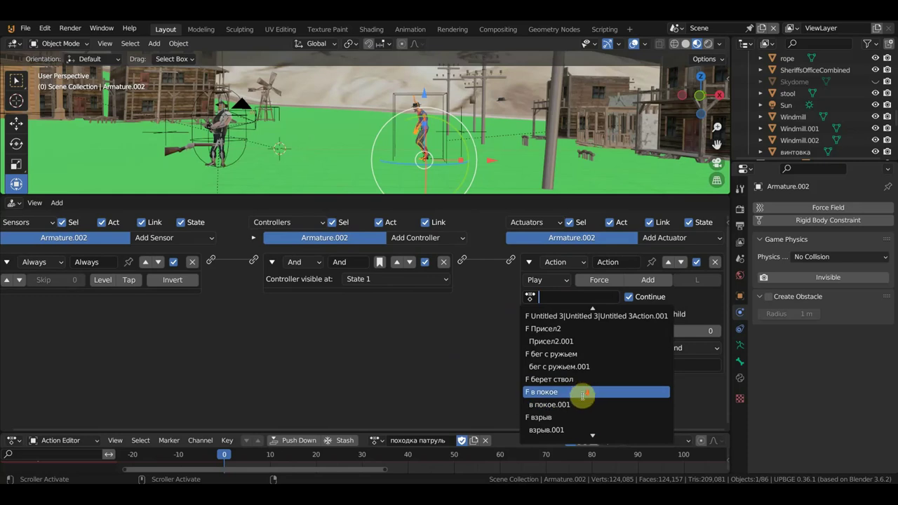
scroll(582, 397, "down", 5)
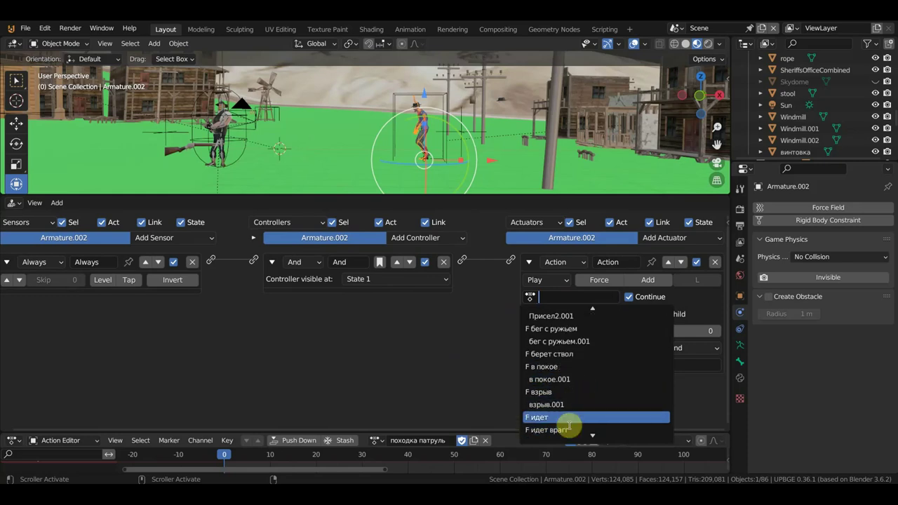
scroll(569, 407, "down", 4)
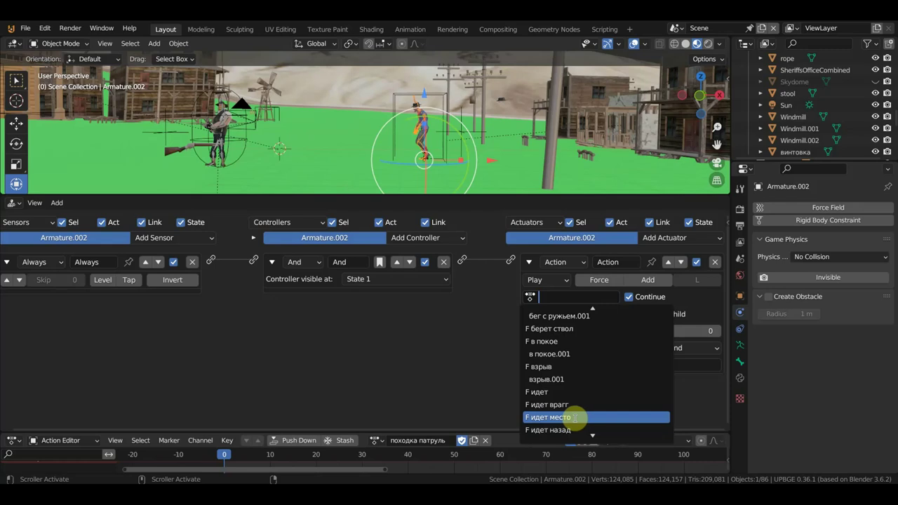
left_click(574, 418)
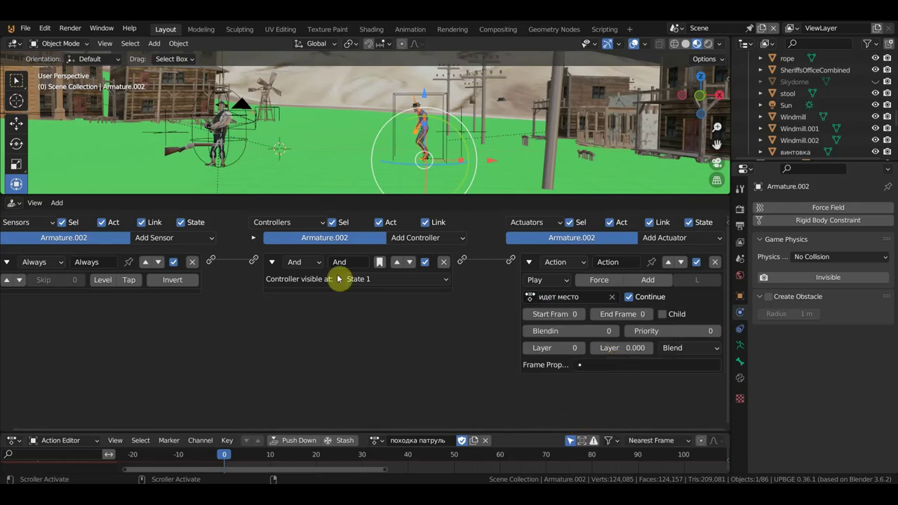
left_click(14, 202)
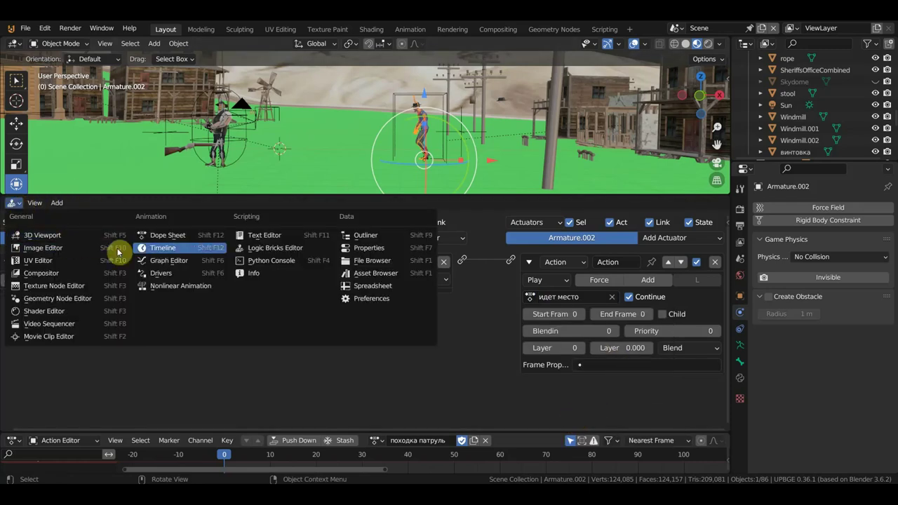
In the action editor, check the action ends at frame 43 and shift its keyframes back one frame.
left_click(177, 236)
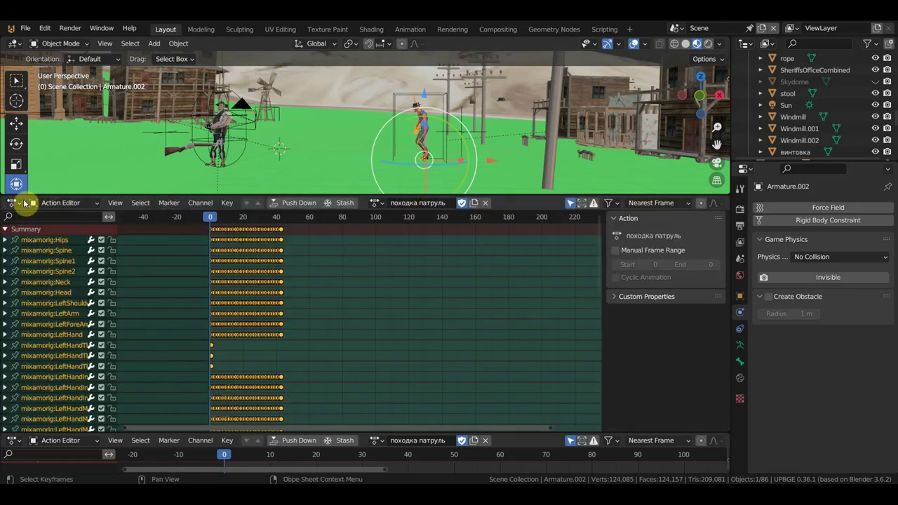
left_click(282, 218)
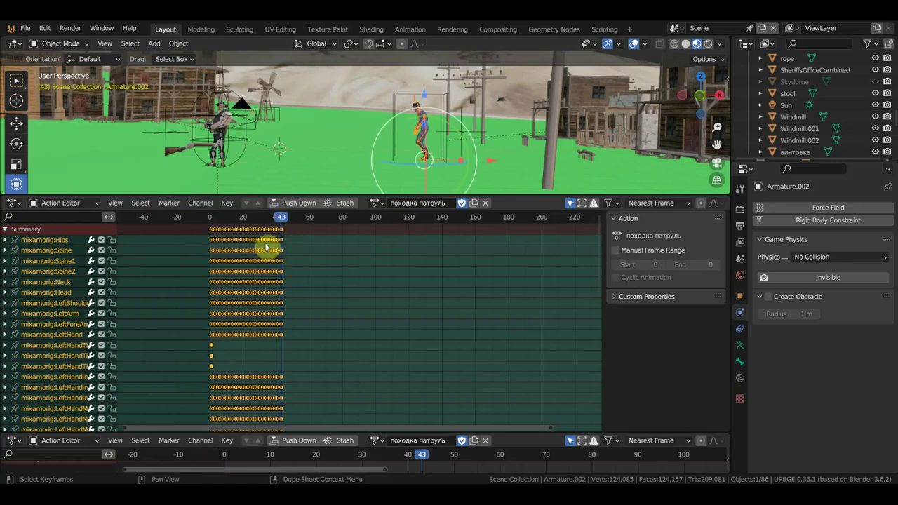
left_click(210, 218)
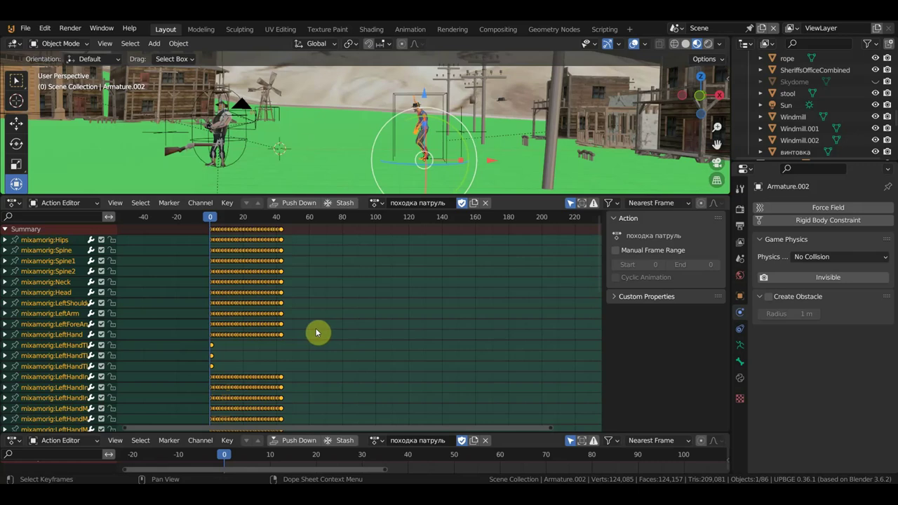
key("g")
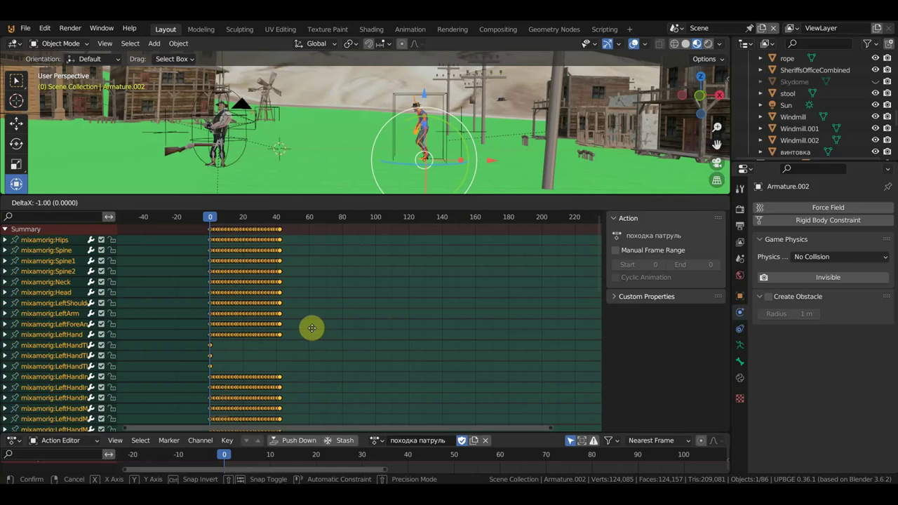
left_click(313, 328)
Set the Action actuator's end frame to 42 with Loop Stop, then test-run the game.
left_click(14, 202)
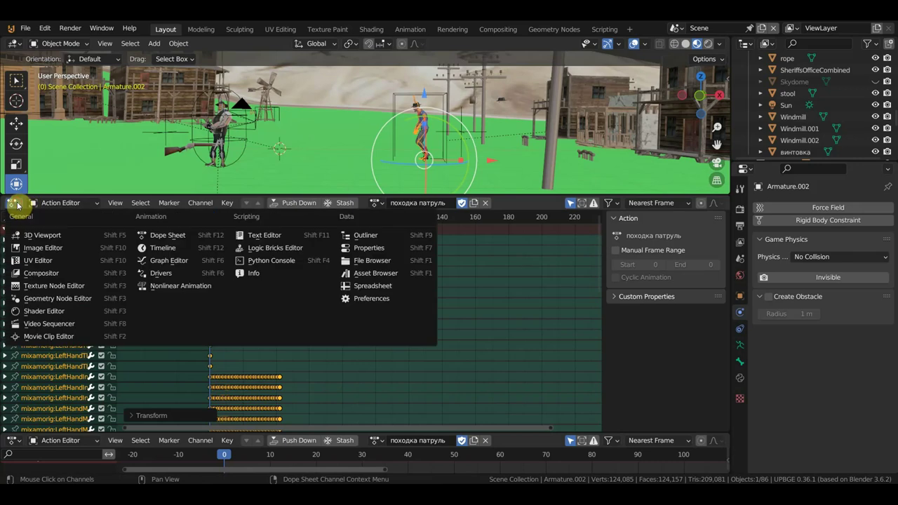
left_click(242, 257)
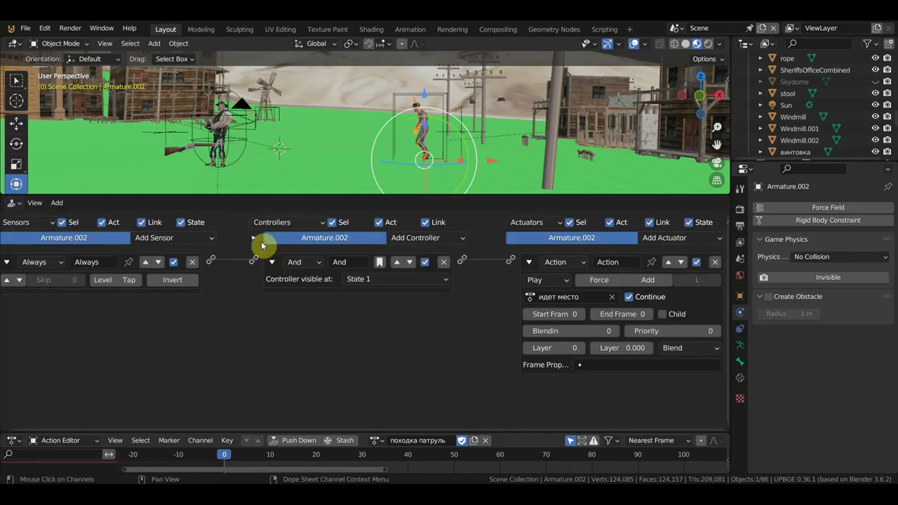
left_click(647, 315)
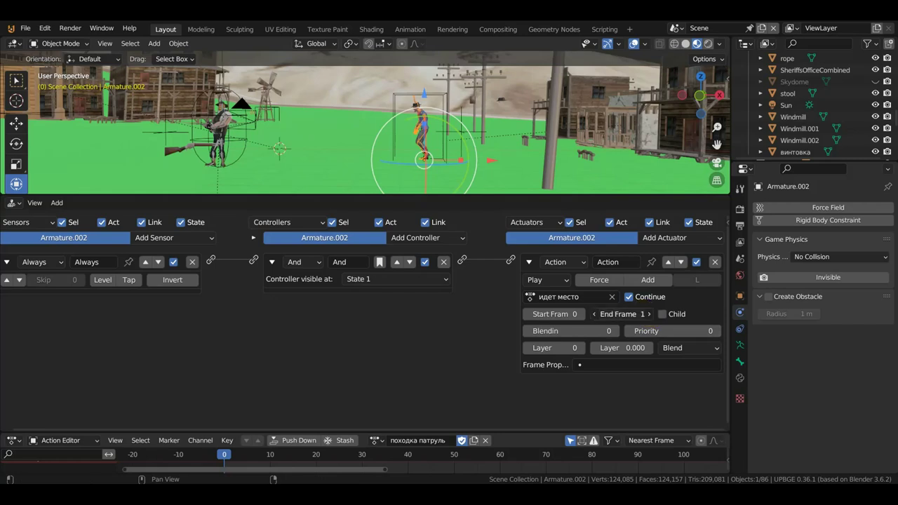
left_click(643, 314)
type("42")
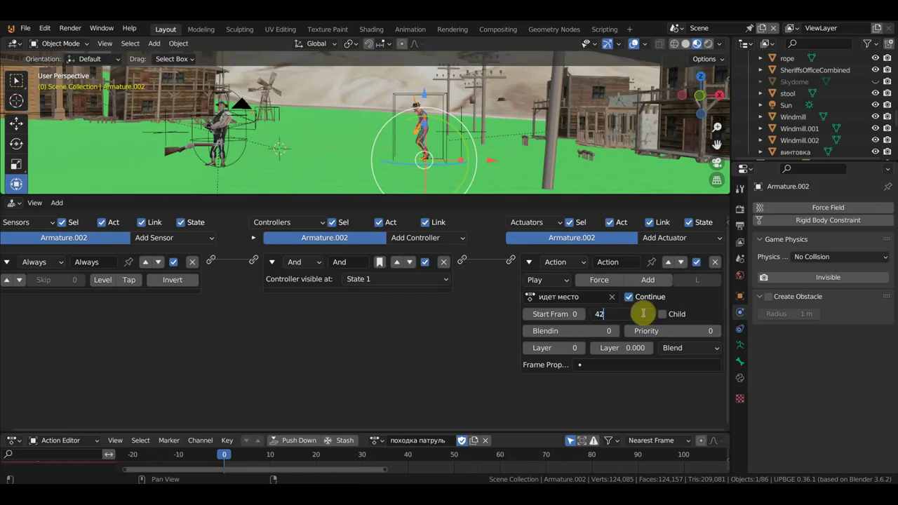
key("Return")
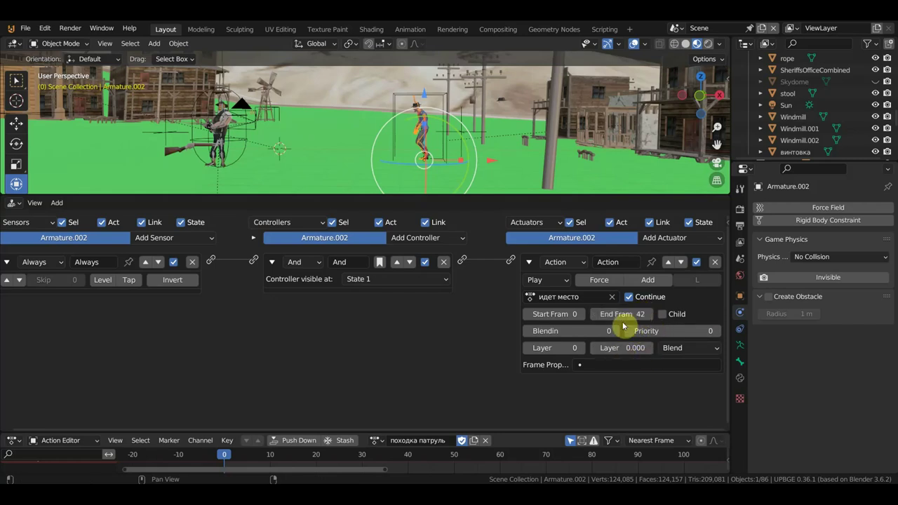
left_click(561, 280)
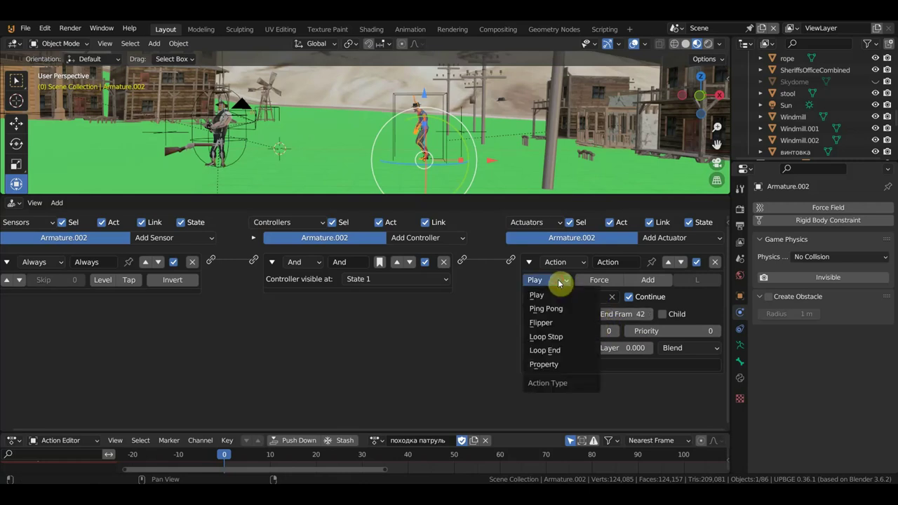
left_click(562, 337)
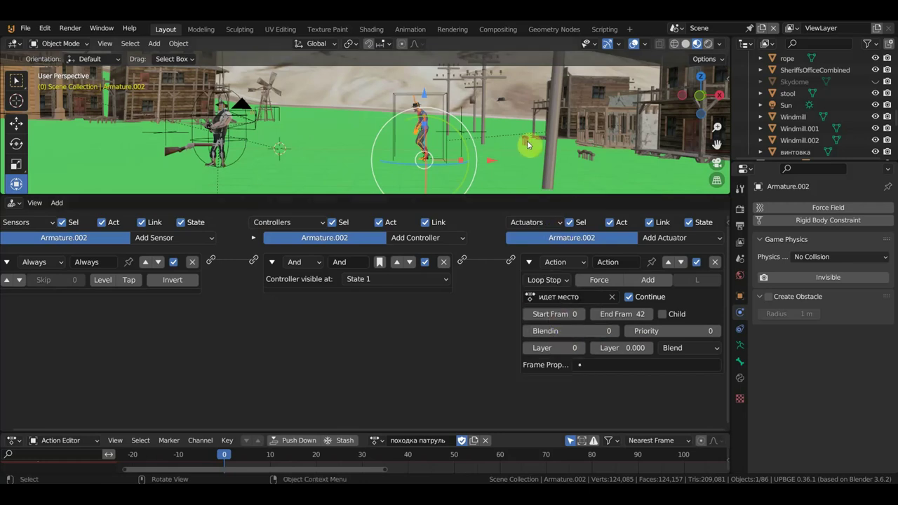
key("p")
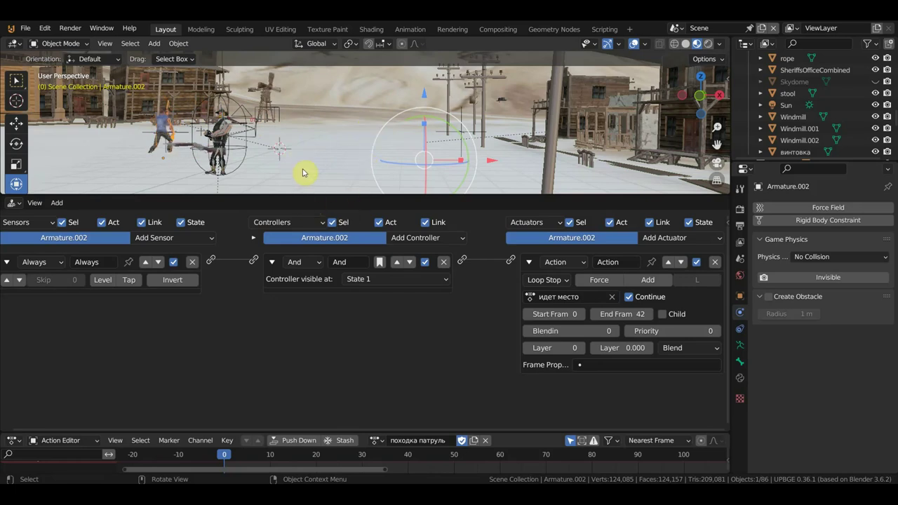
key("Escape")
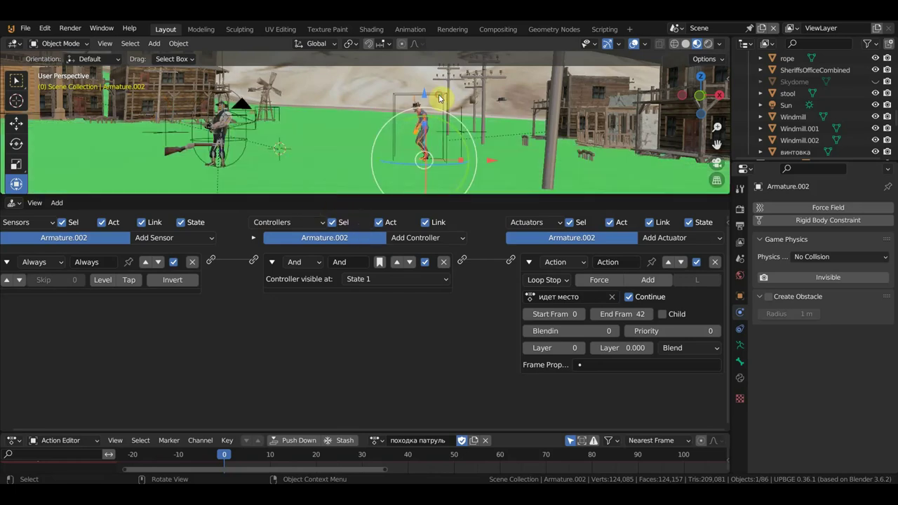
Set Cube.007's first Delay sensor and Delay.001 both to 252 frames (six 42-frame walk cycles).
left_click(439, 99)
type("42*5")
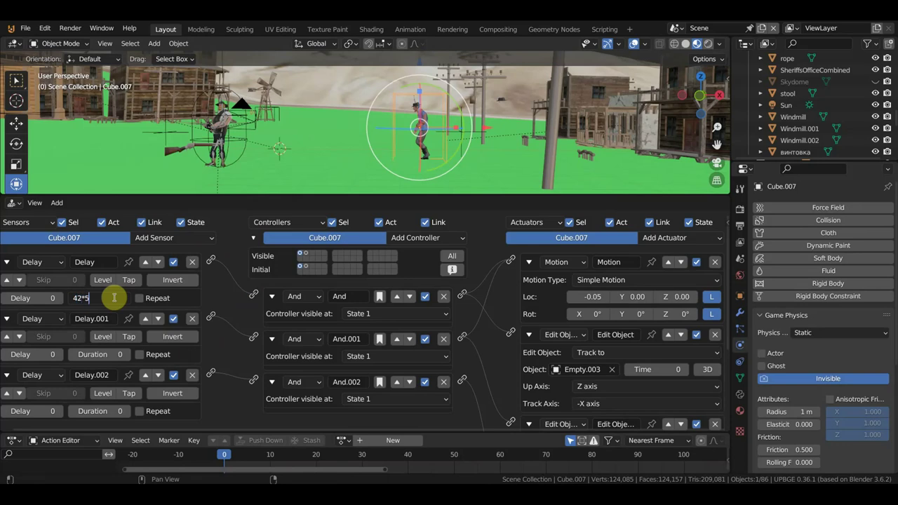
key("Return")
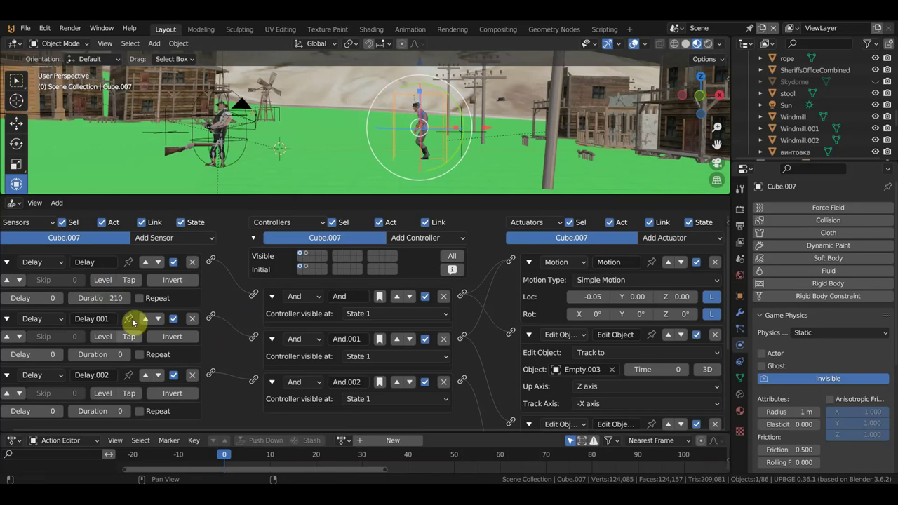
left_click(105, 295)
type("42*6")
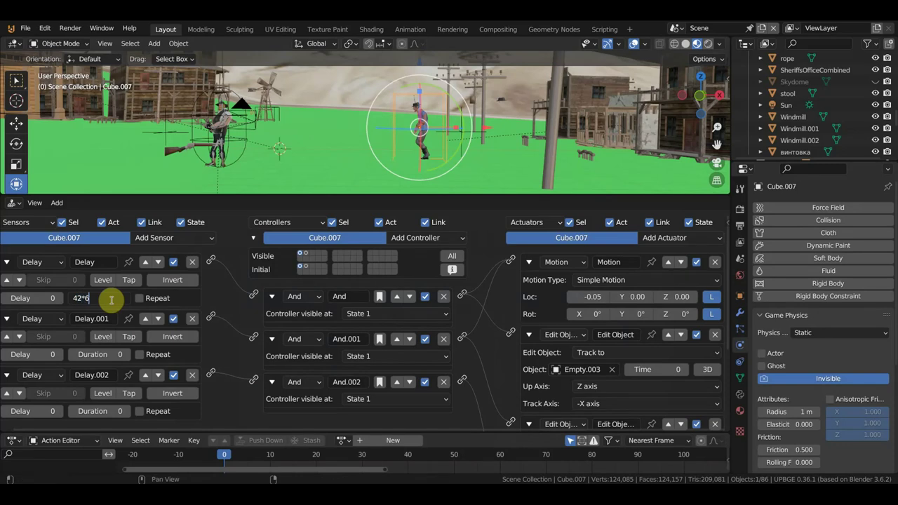
key("Return")
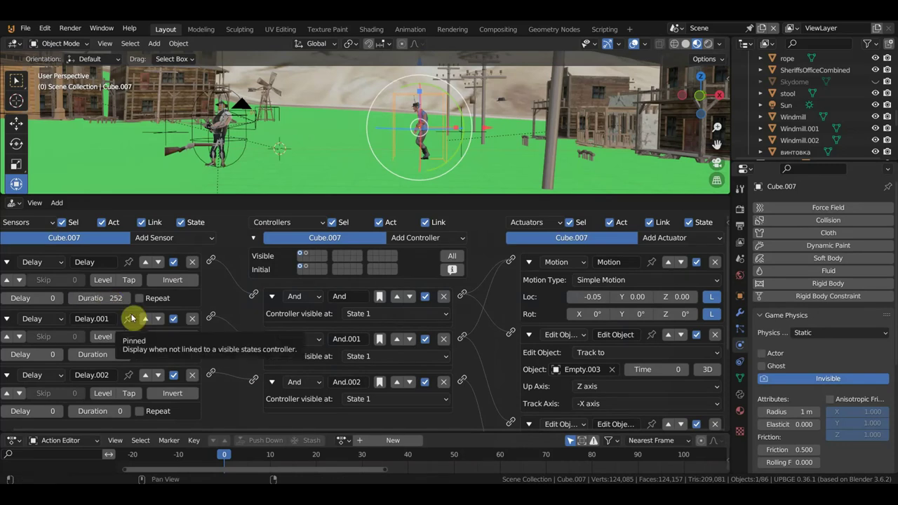
left_click(49, 354)
type("252")
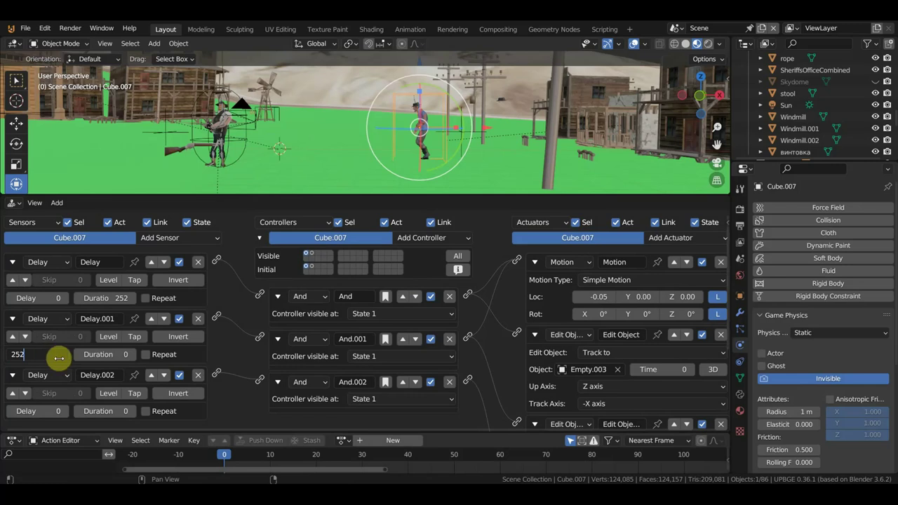
key("Return")
Set Delay.001 Duration to 252 and Delay.002 Delay to 504, then zoom out the logic editor.
left_click(121, 355)
type("252")
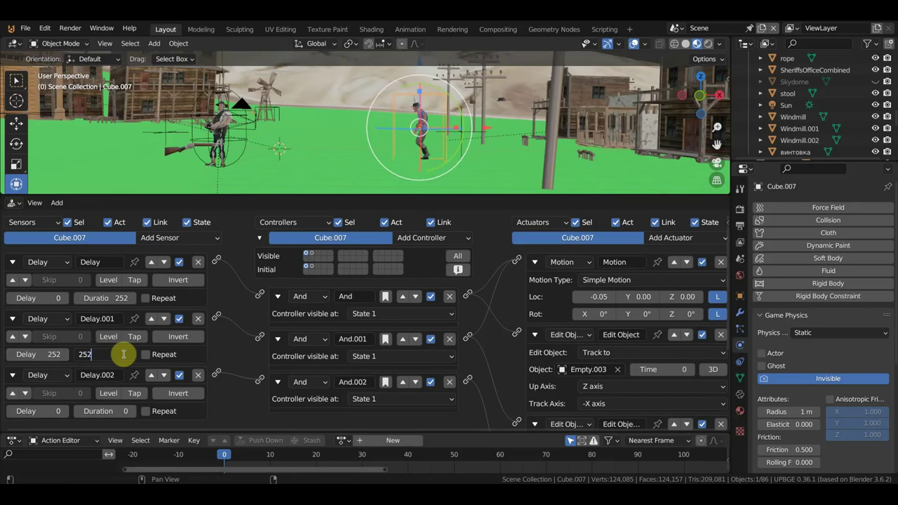
key("Return")
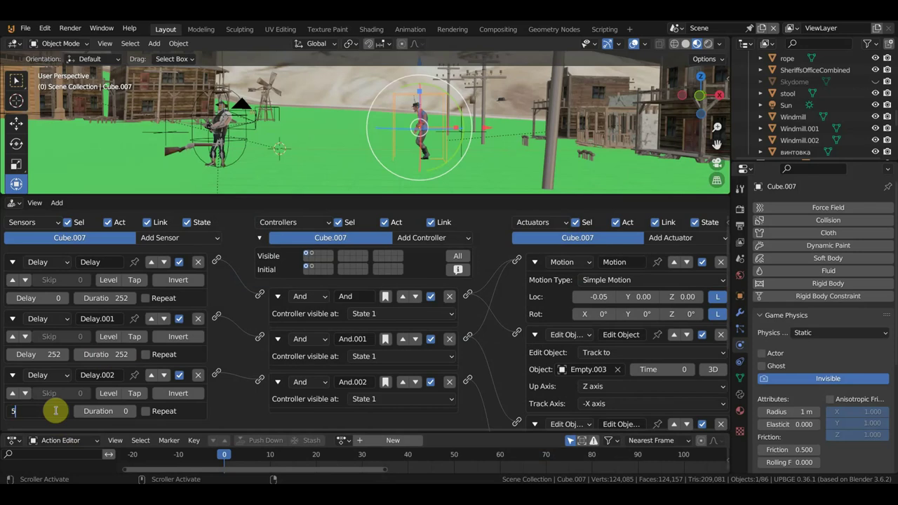
key("Return")
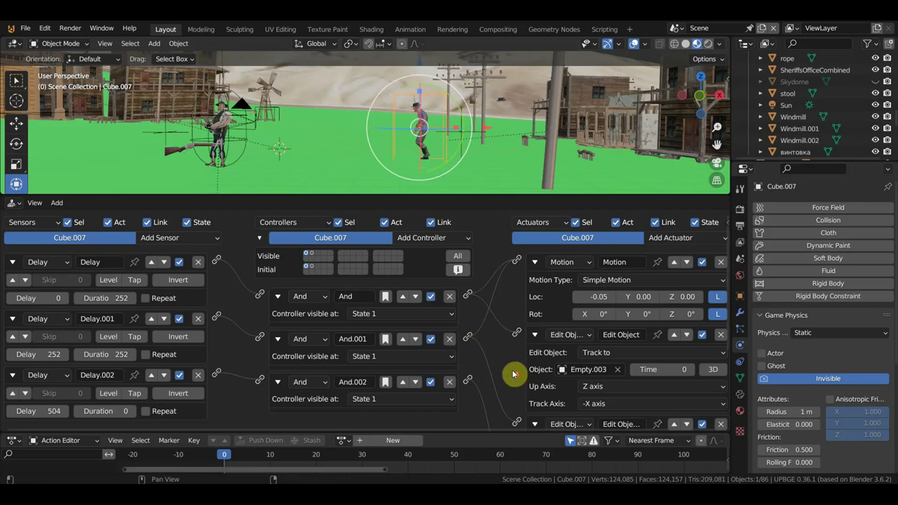
scroll(518, 374, "down", 2, "ctrl")
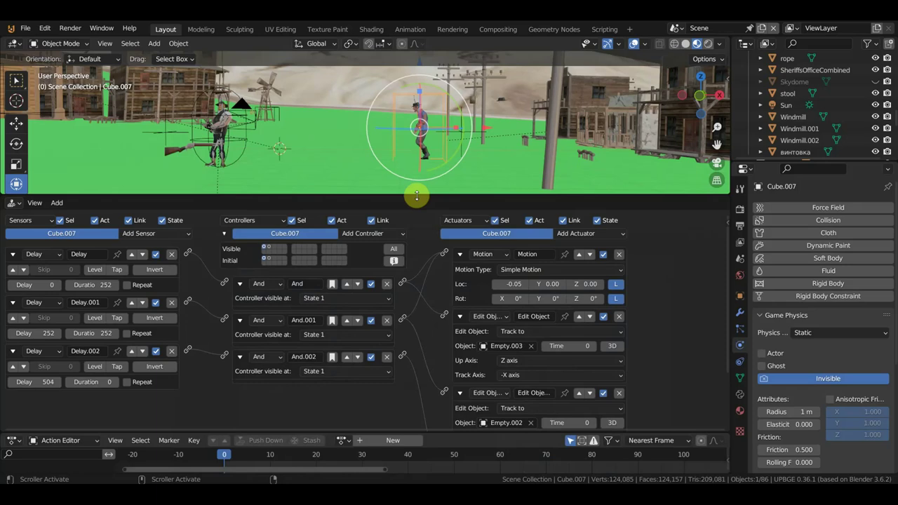
Enlarge the 3D scene view over the logic bricks and apply the enemy cowboy Cube.007's object transform.
left_click_drag(416, 196, 442, 419)
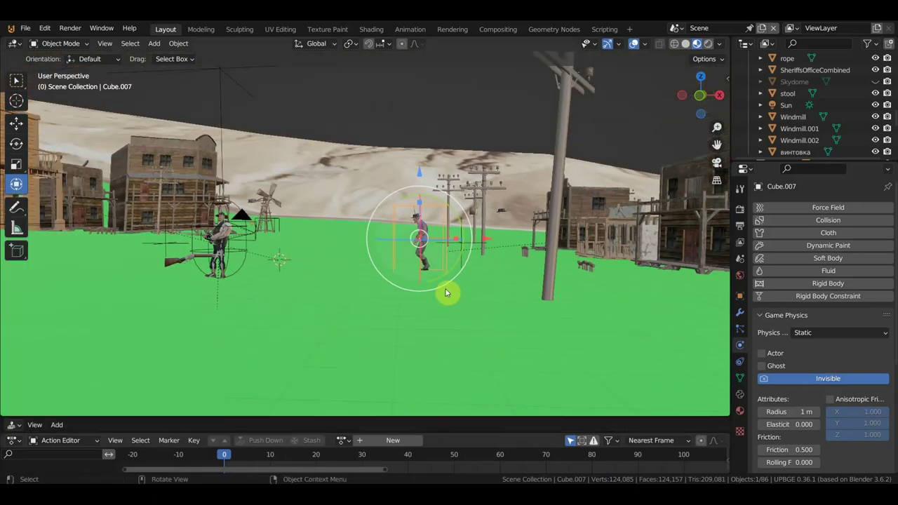
middle_click_drag(447, 293, 451, 277)
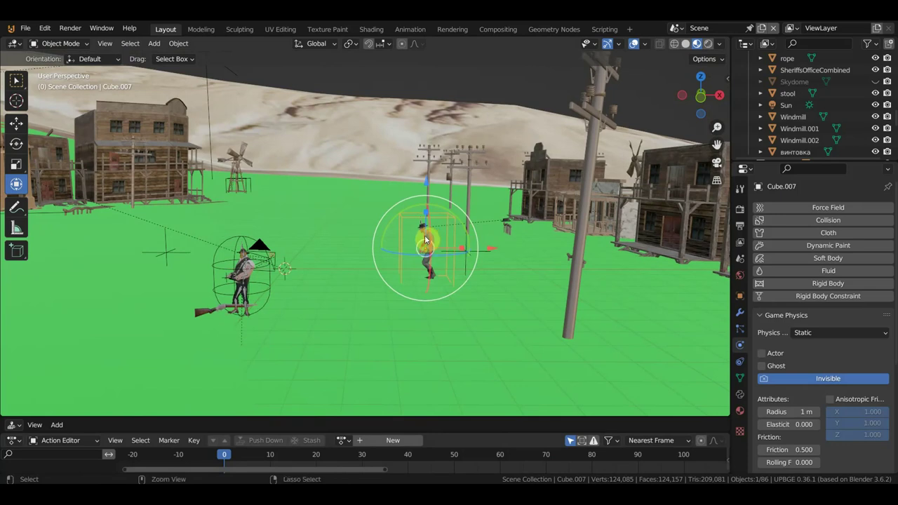
key("ctrl+a")
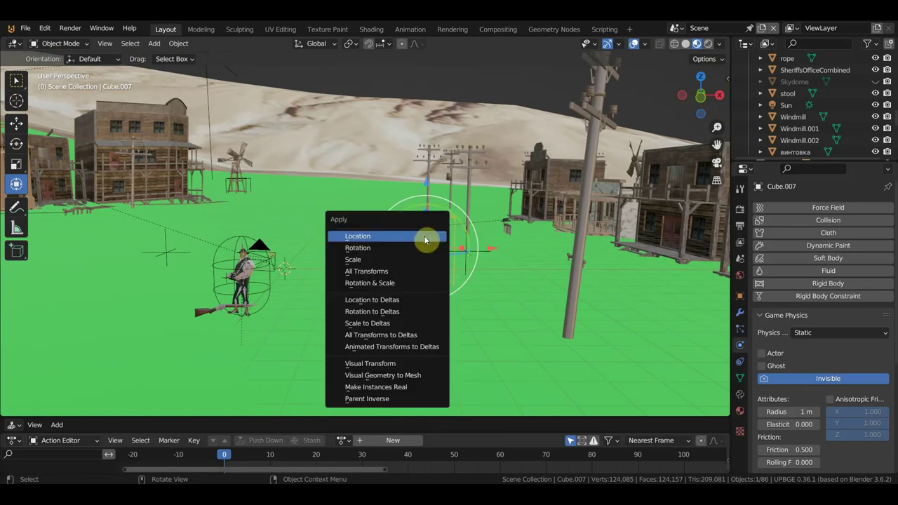
left_click(404, 254)
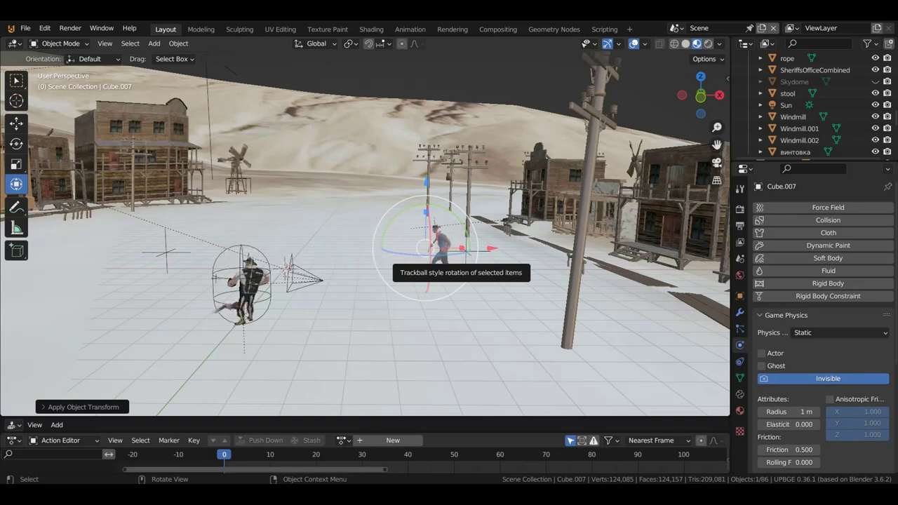
Stop the game, then run it again to watch the enemy cowboy's patrol.
key("Escape")
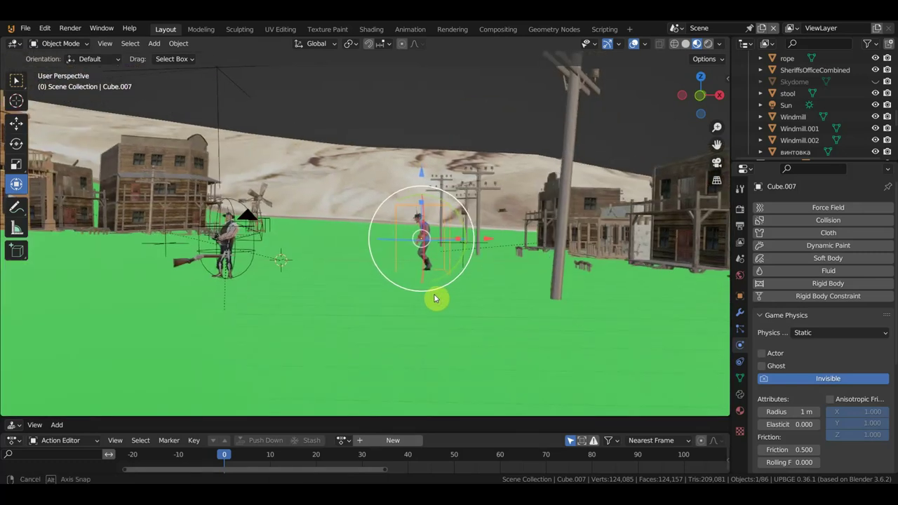
left_click_drag(435, 298, 437, 297)
left_click(438, 298)
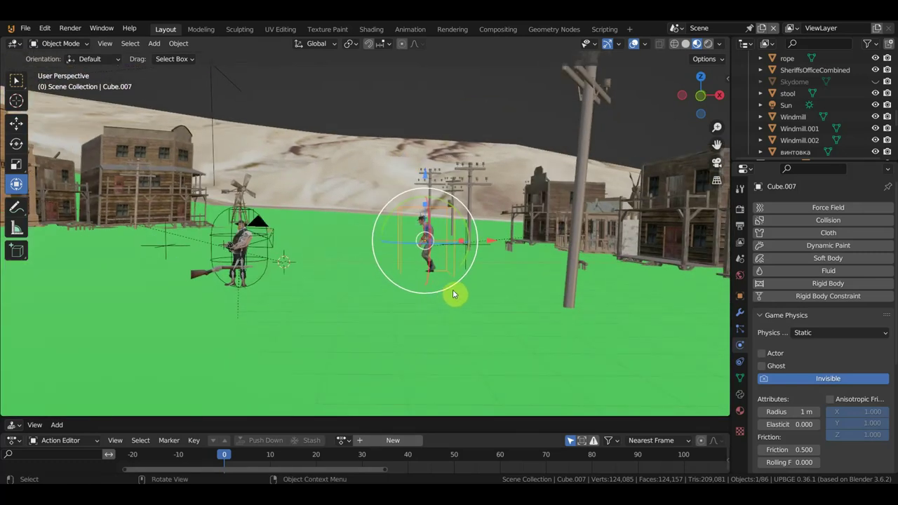
key("p")
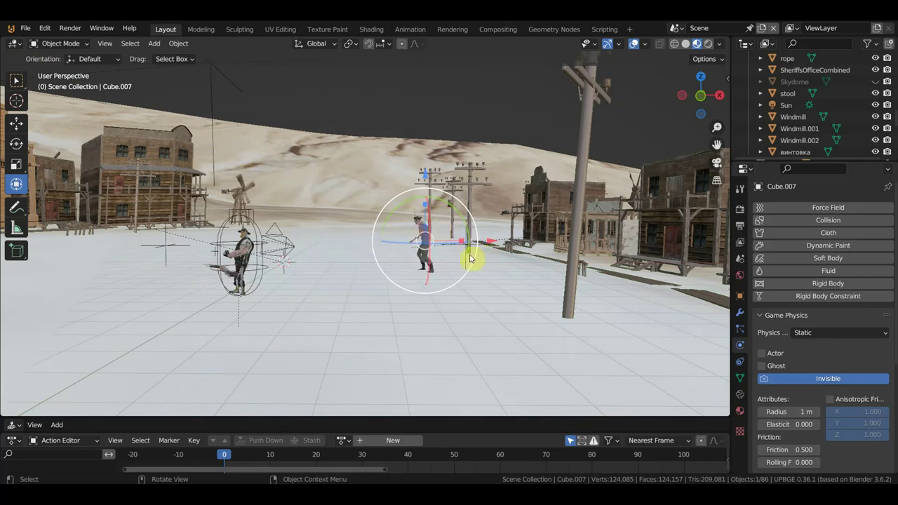
key("Escape")
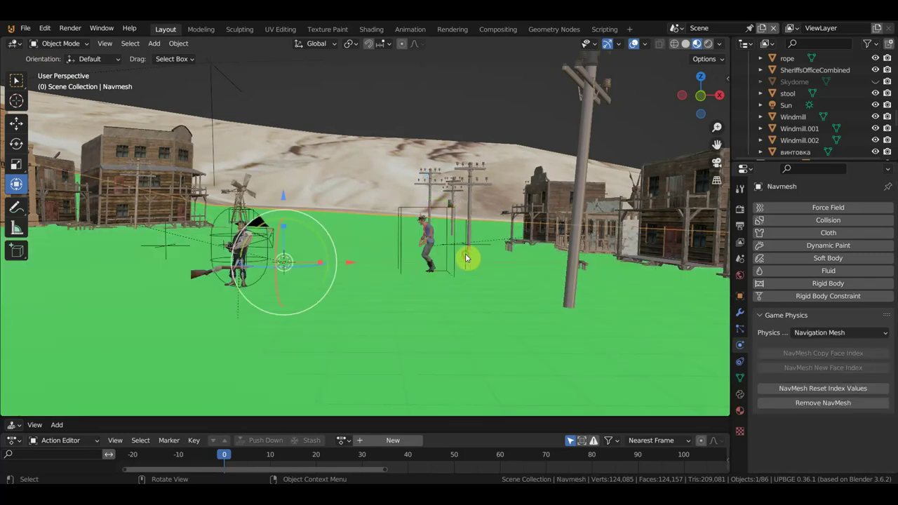
Move waypoint Empty.003 farther right along the street and retest the patrol in-game.
left_click(482, 244)
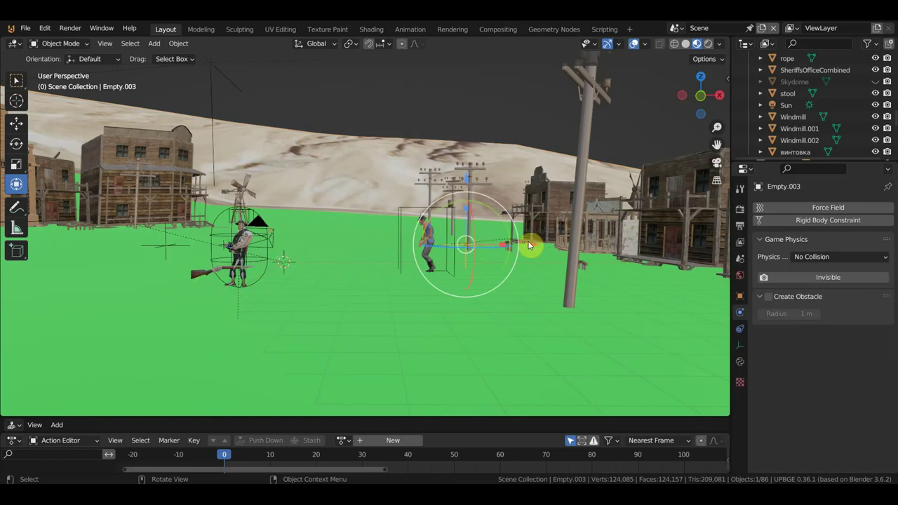
key("g")
left_click(583, 248)
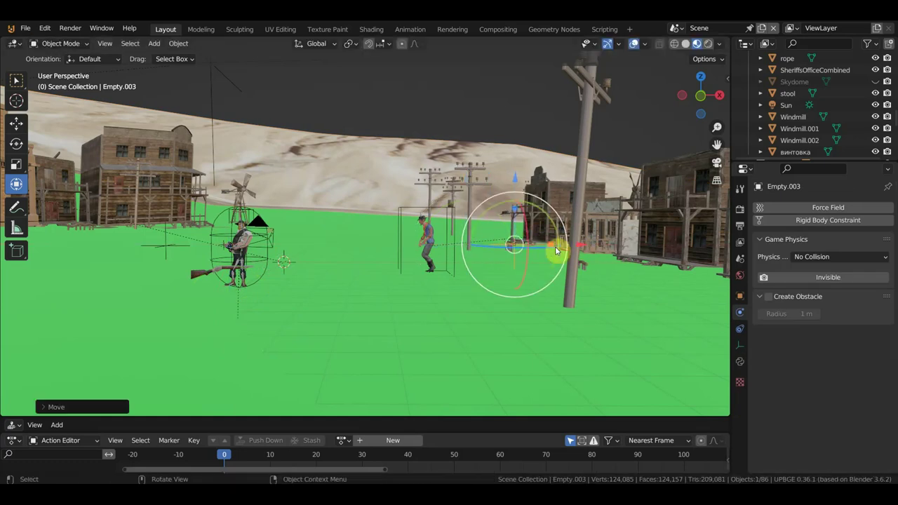
key("p")
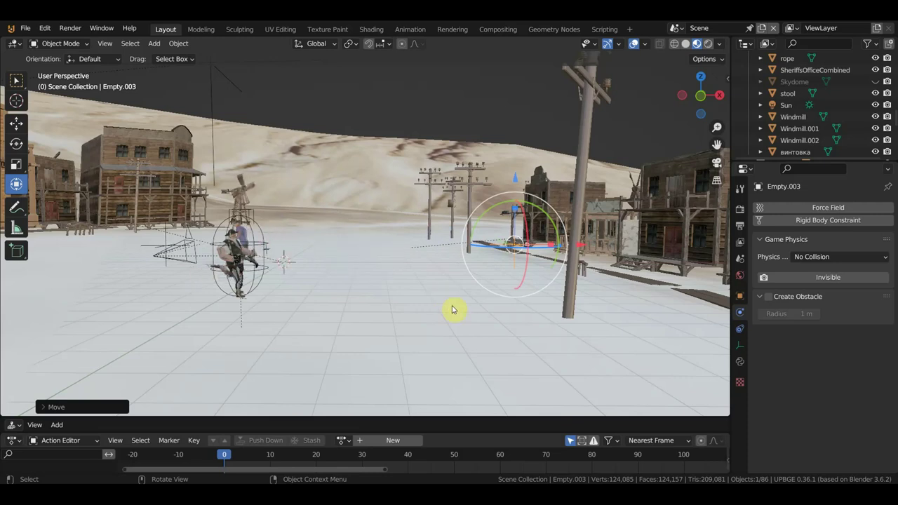
key("Escape")
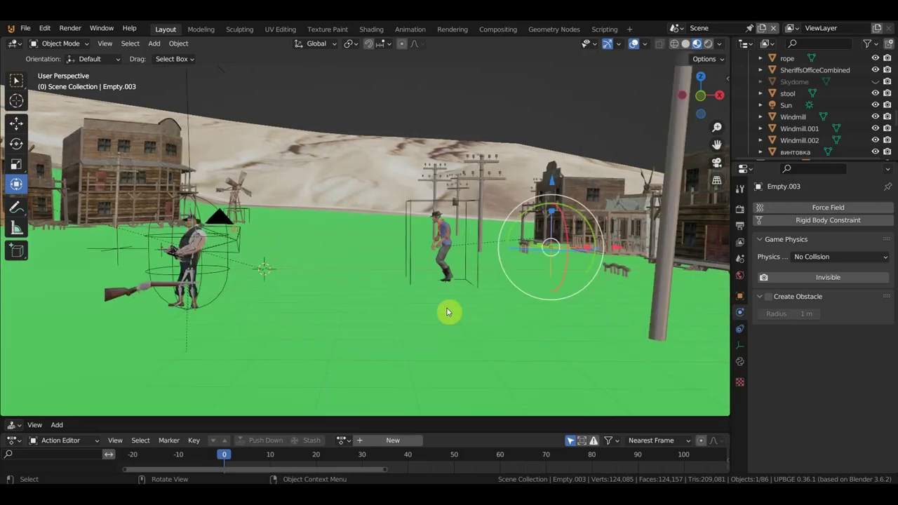
Select the enemy cowboy's Cube.007, orbiting and zooming the street view around it.
mouse_move(447, 308)
middle_mouse_down()
mouse_move(481, 306)
mouse_move(465, 295)
middle_mouse_up()
scroll(483, 274, "down", 2)
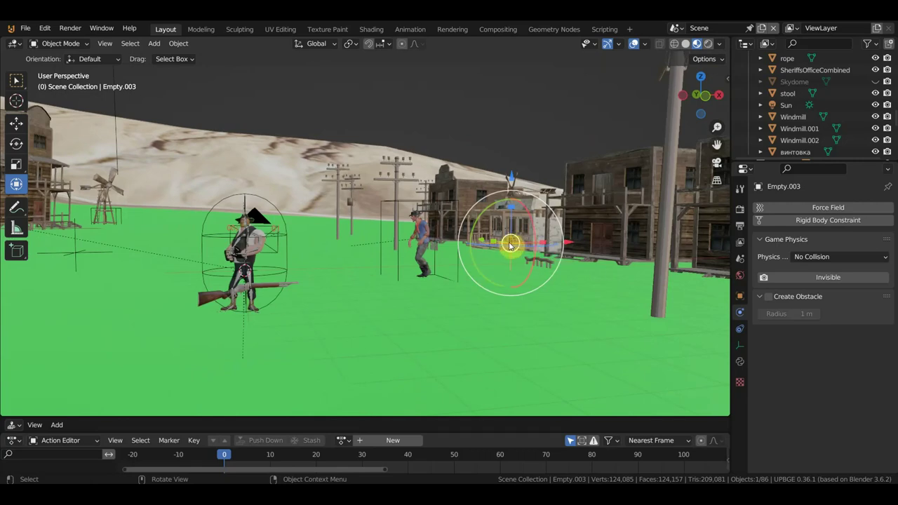
left_click(444, 205)
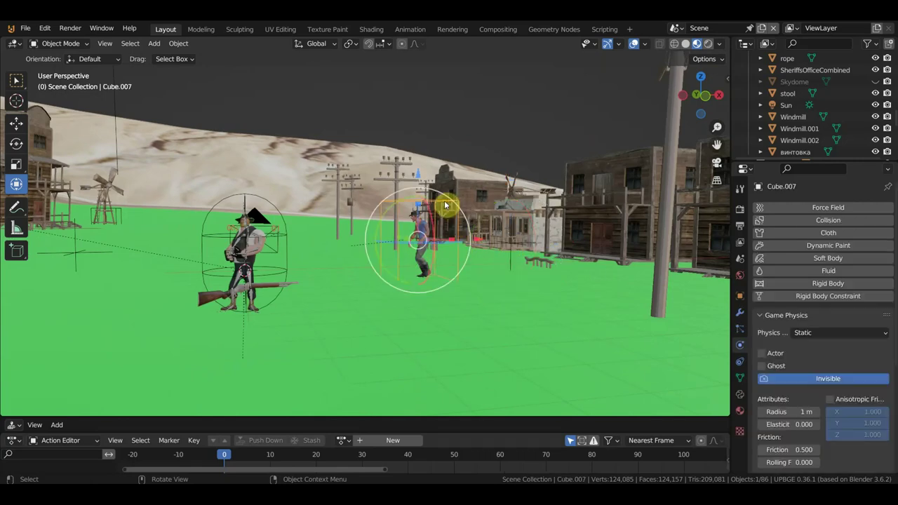
scroll(440, 251, "up", 3)
scroll(439, 251, "up", 2)
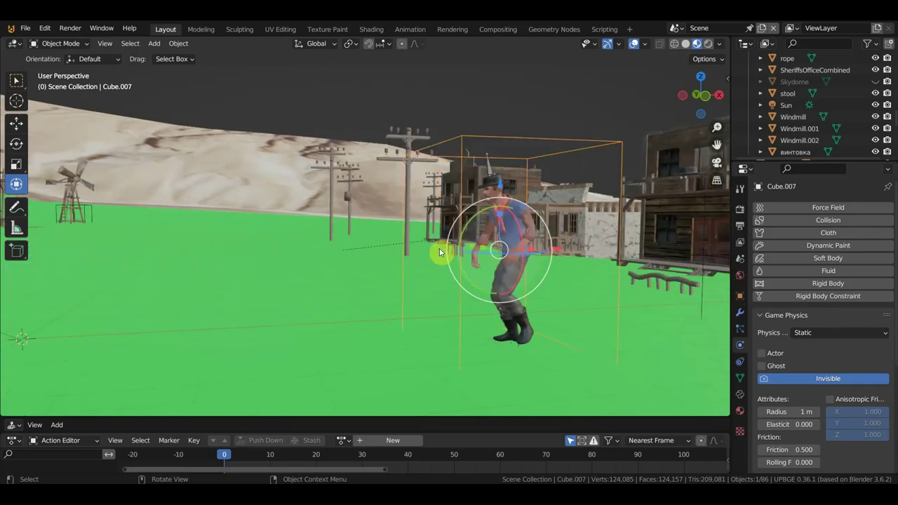
scroll(461, 272, "down", 1)
scroll(461, 273, "down", 1)
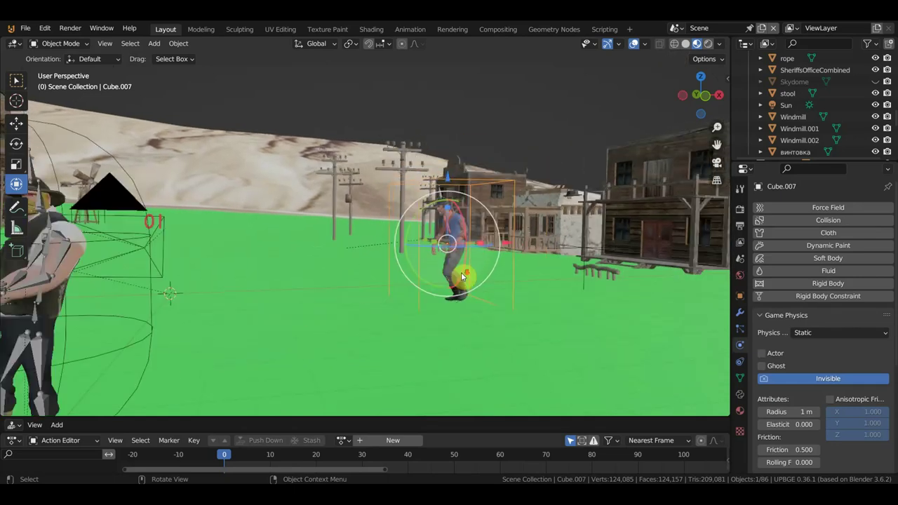
middle_click_drag(461, 276, 535, 269)
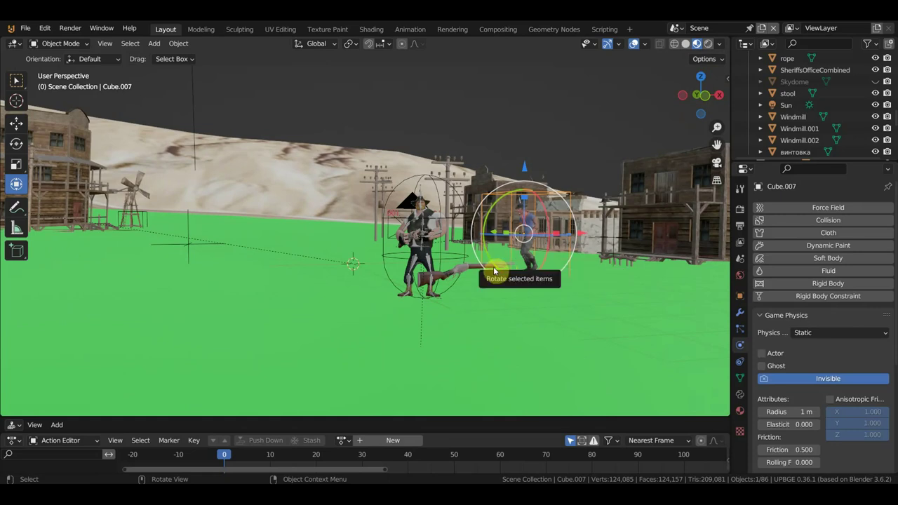
Reveal the logic editor, select player cowboy Cube.003 to inspect its bricks, then shrink the editor.
left_click_drag(444, 417, 453, 327)
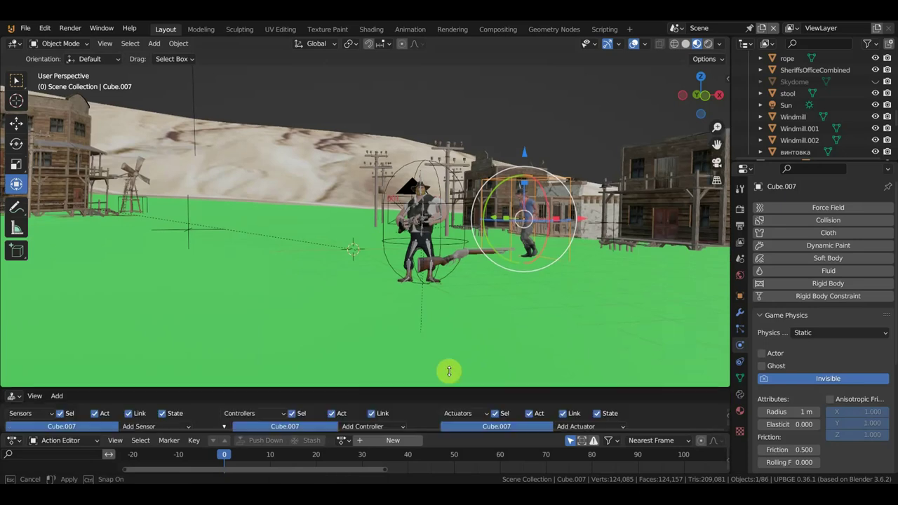
middle_click_drag(489, 263, 475, 262)
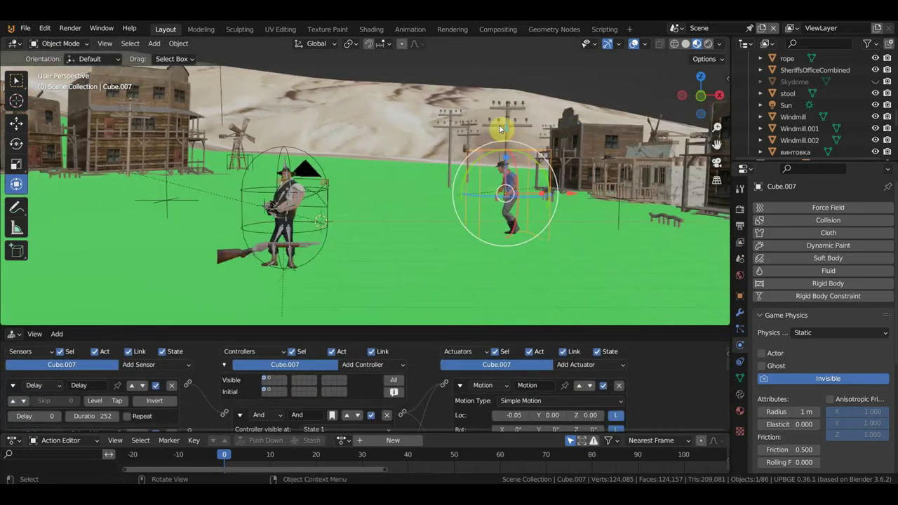
left_click(302, 155)
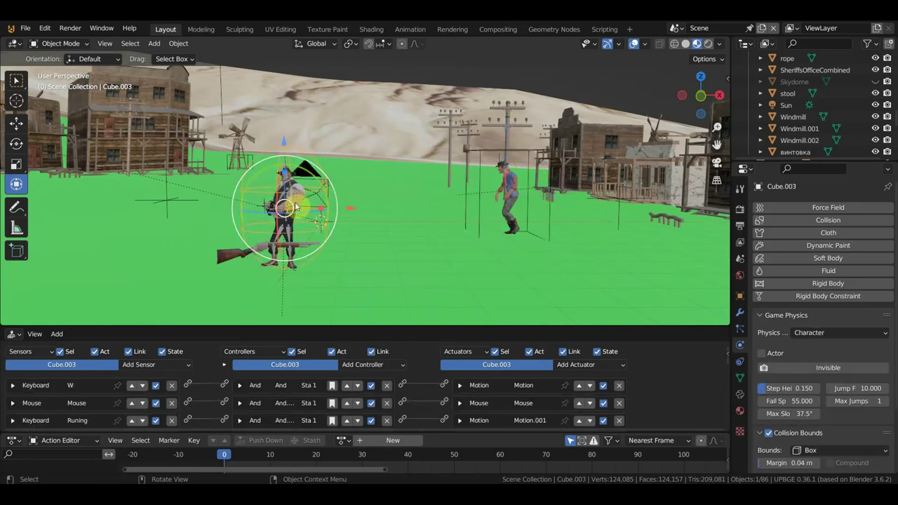
left_click(333, 174)
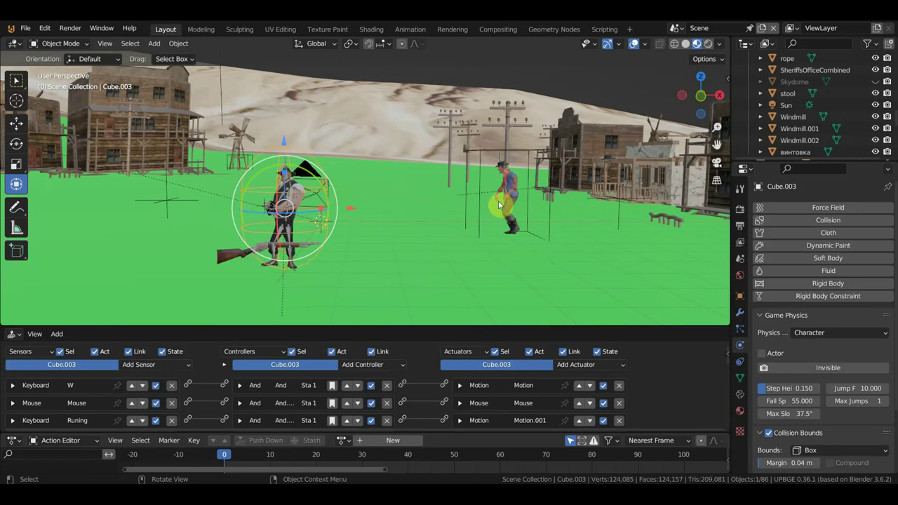
left_click_drag(456, 325, 461, 397)
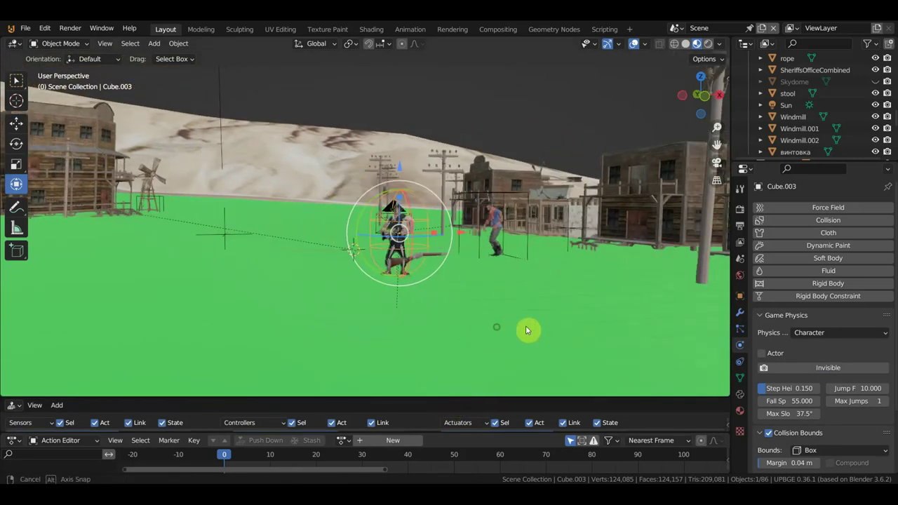